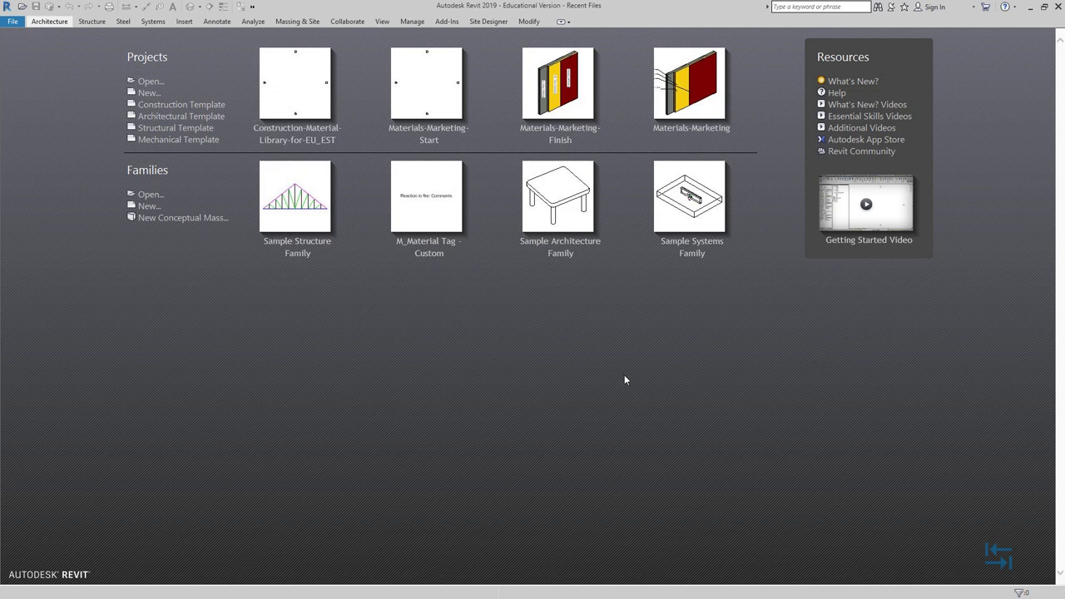
# - Open the recent project Materials-Marketing-Start, display its Material Browser and collapse the AEC Materials library
pyautogui.click(430, 90)
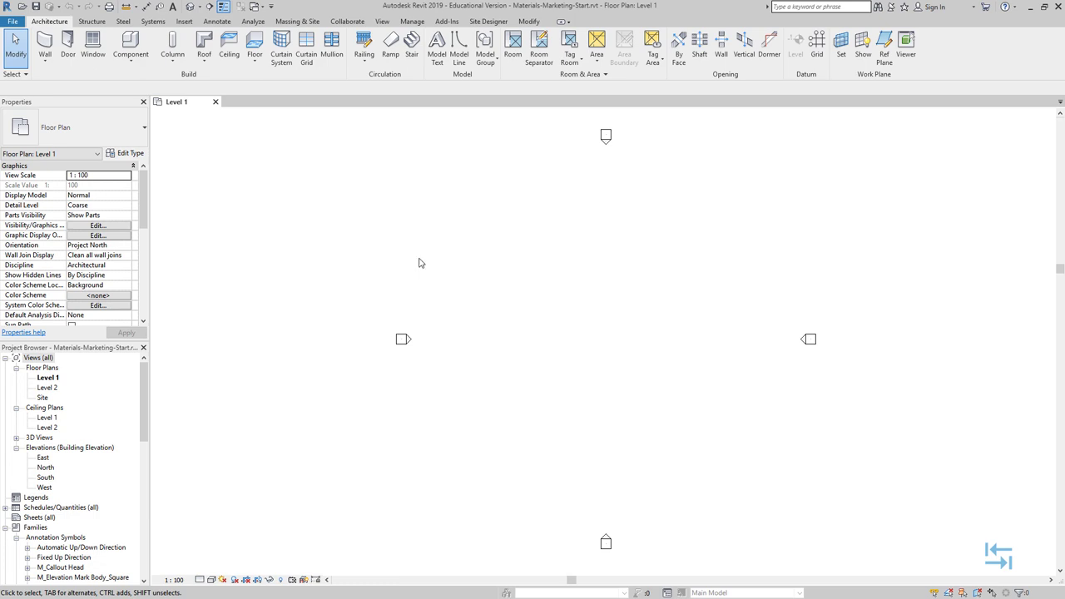
pyautogui.click(412, 23)
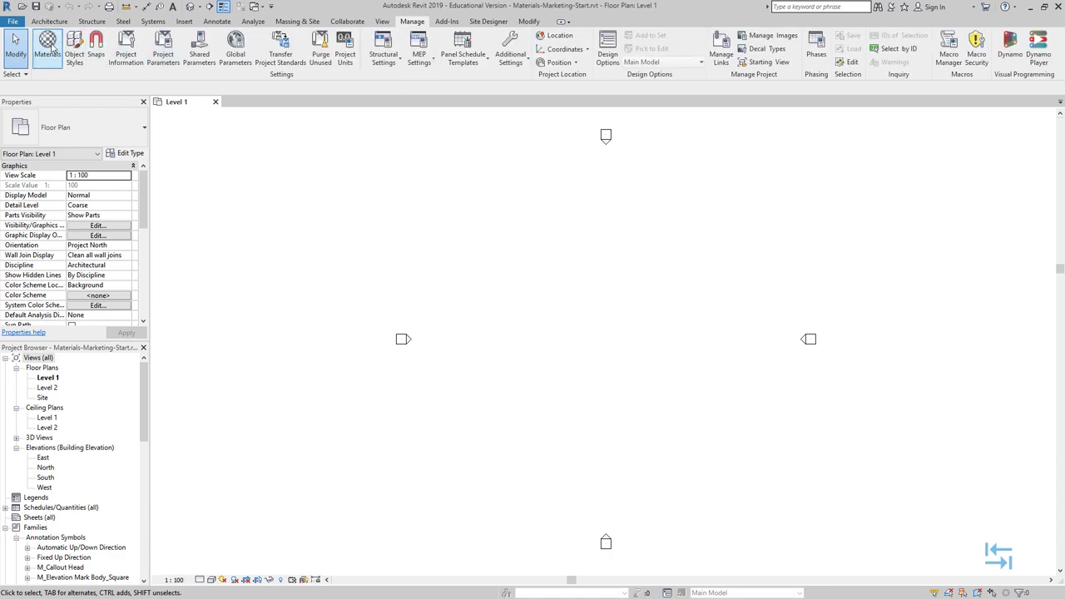
pyautogui.click(47, 46)
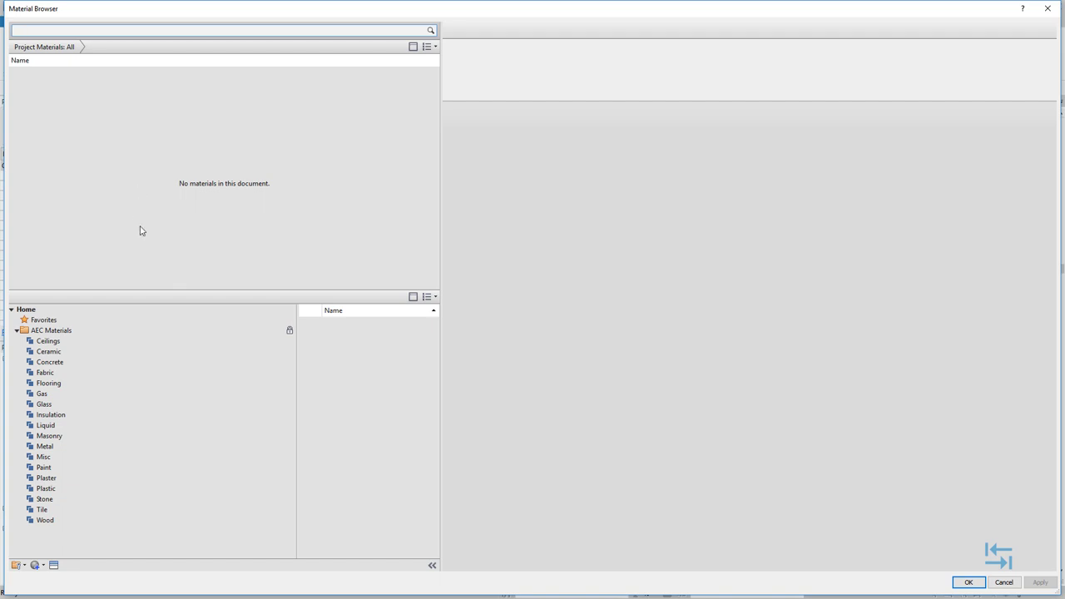
pyautogui.click(18, 331)
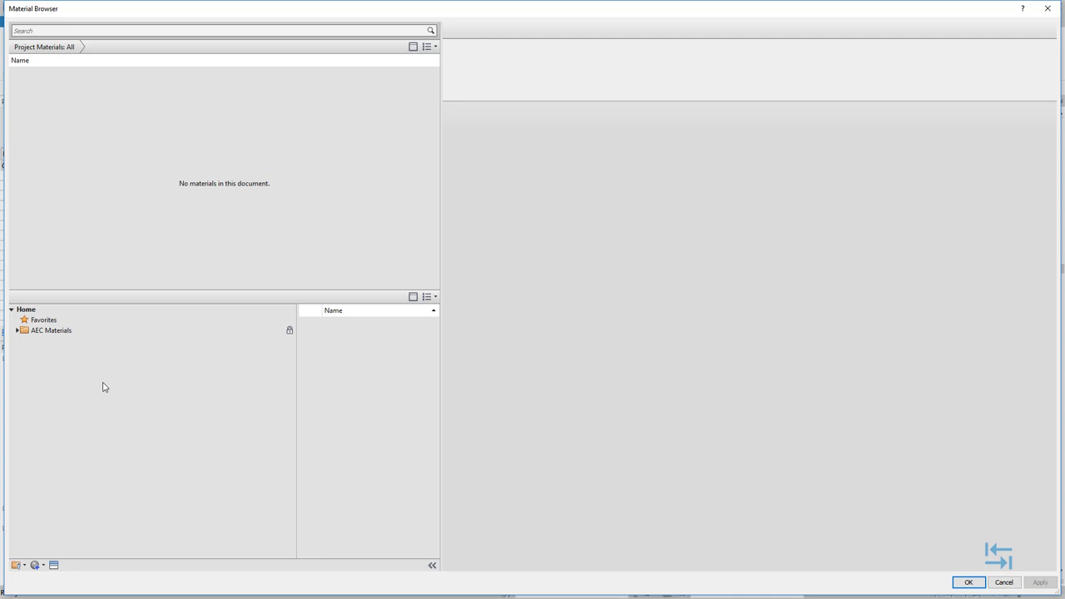
# - Start opening an existing material library, switch to File Explorer and copy the path of the Construction Material Library for EU folder
pyautogui.click(22, 566)
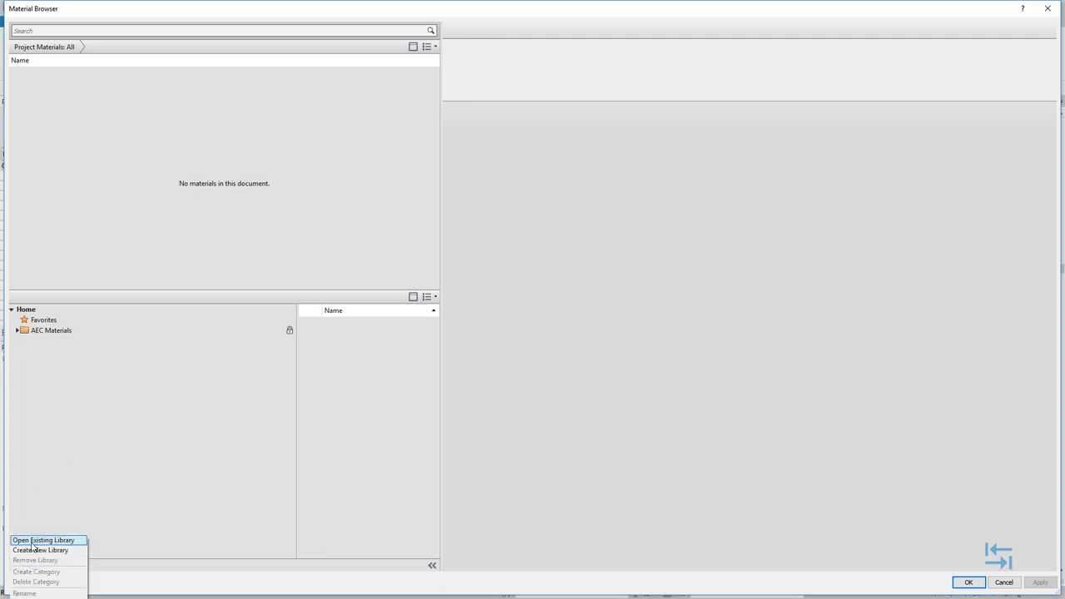
pyautogui.click(33, 541)
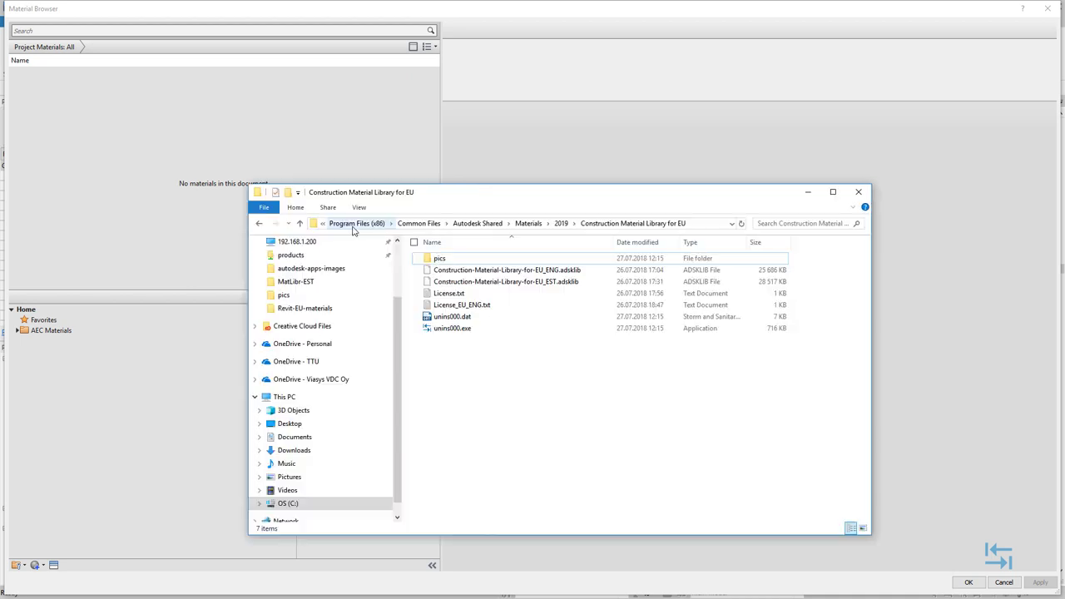
pyautogui.hotkey('alt', 'Tab')
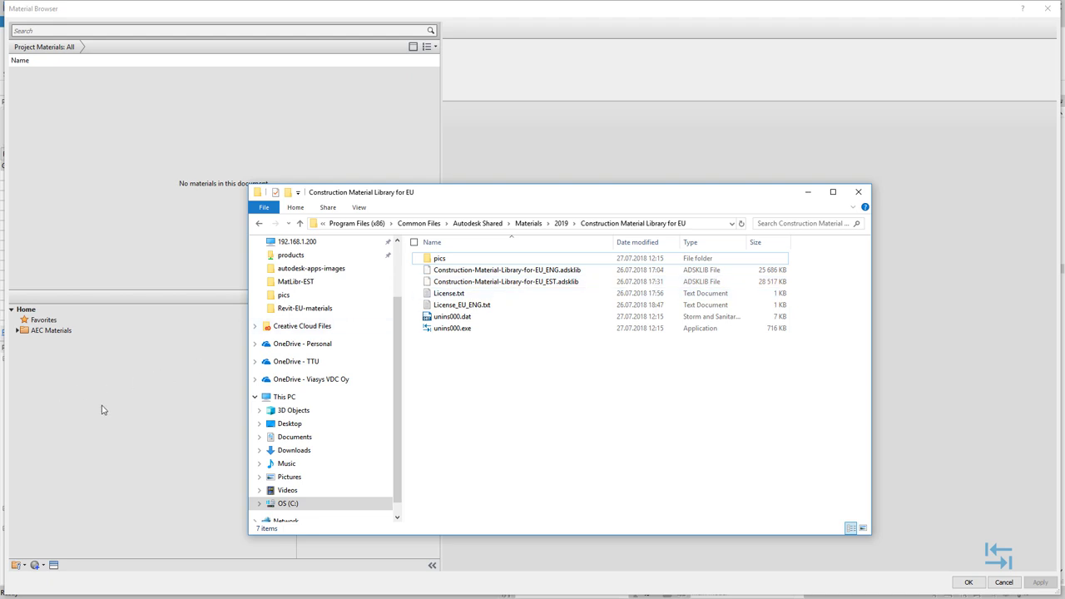
pyautogui.click(699, 223)
pyautogui.hotkey('ctrl', 'c')
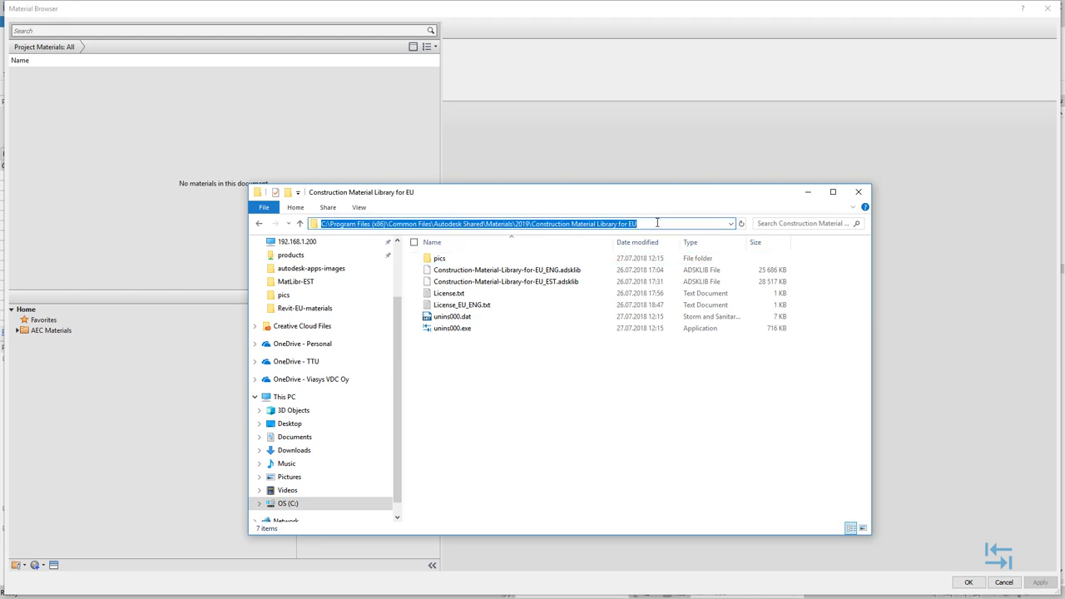
pyautogui.click(689, 409)
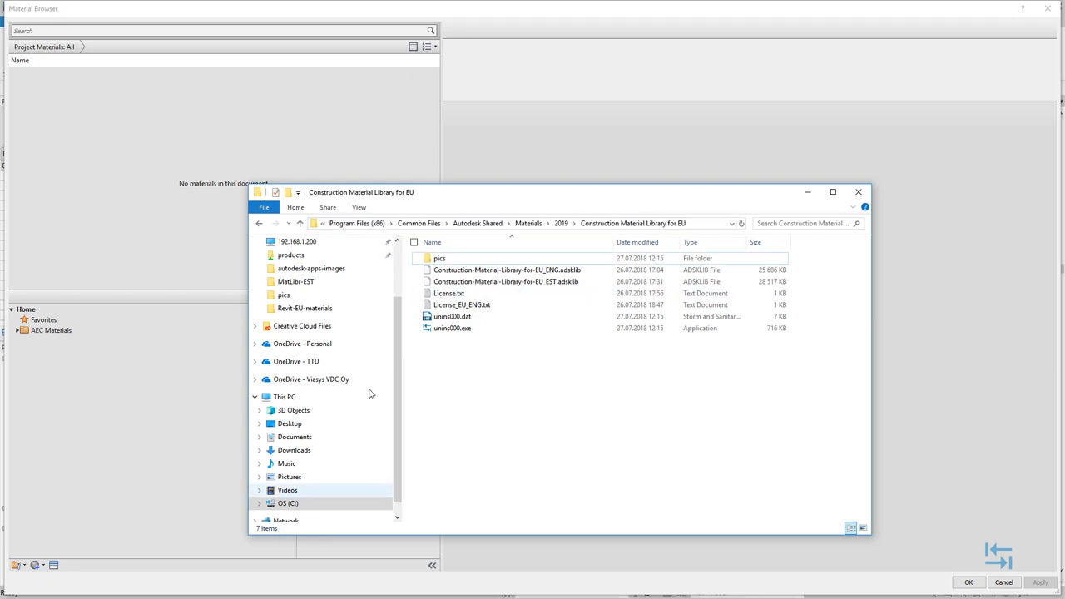
# - Return to Revit's file selection, go to the copied folder path and open Construction-Material-Library-for-EU_ENG.adsklib
pyautogui.click(505, 169)
pyautogui.hotkey('ctrl', 'v')
pyautogui.press('Return')
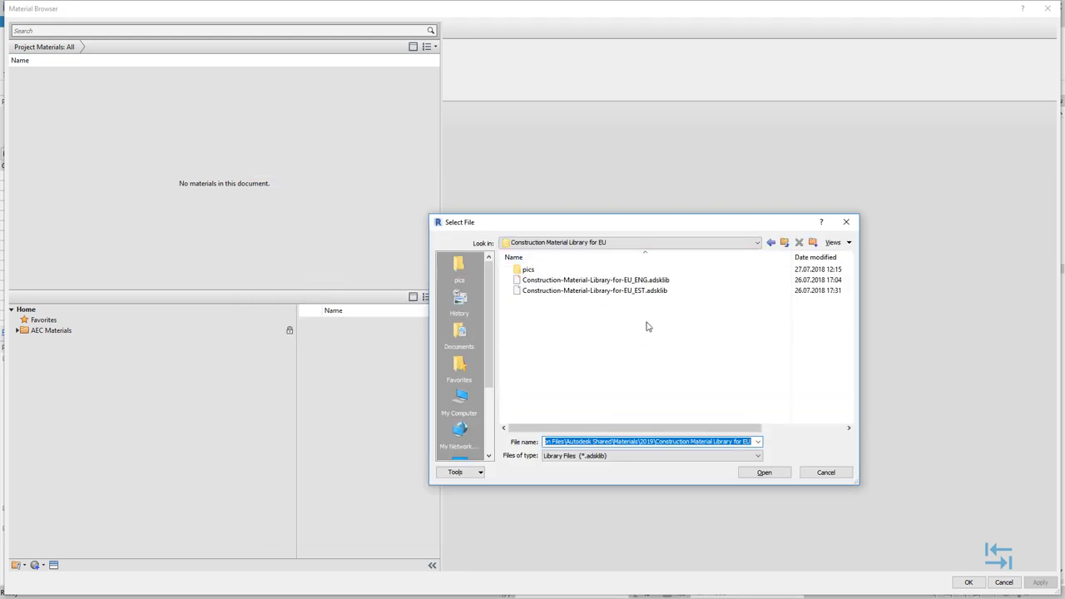
pyautogui.click(614, 281)
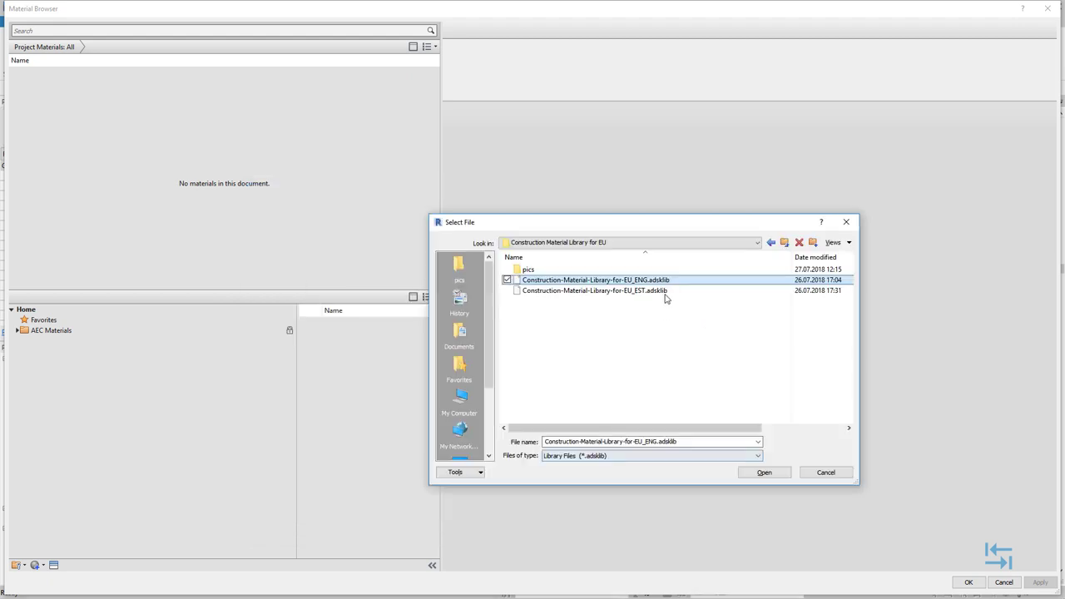
pyautogui.click(763, 472)
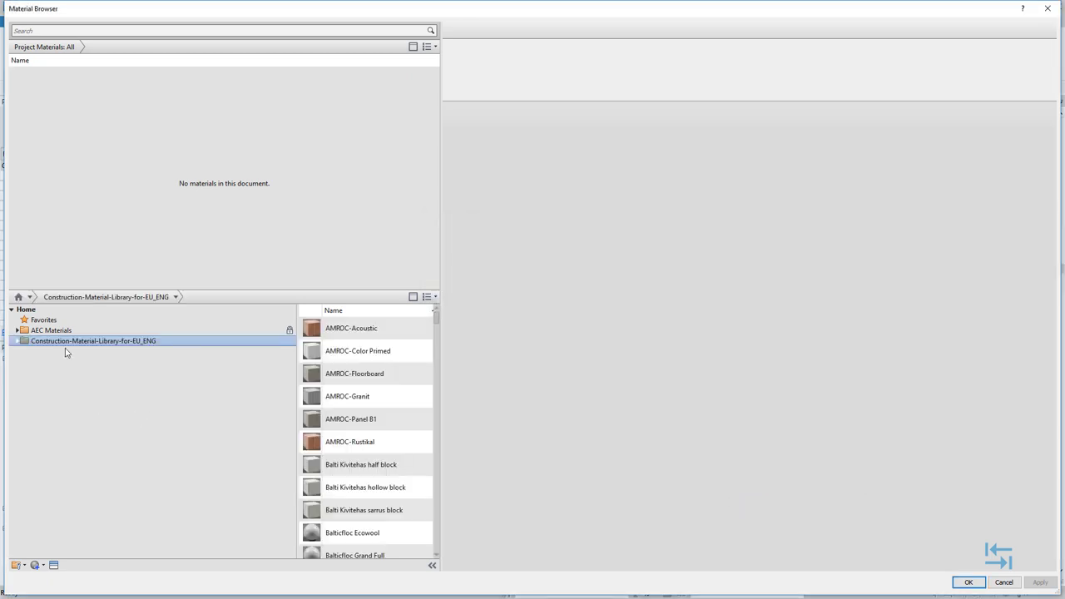
# - Expand the Construction-Material-Library-for-EU_ENG library and browse its Cement fibreboard and Gypsum fibreboard categories
pyautogui.click(18, 343)
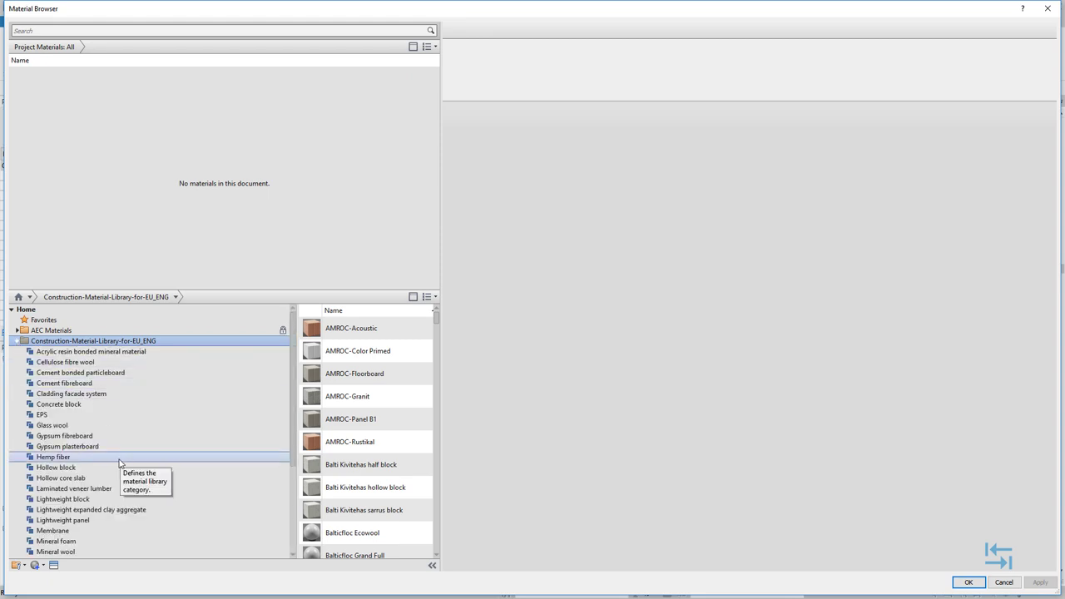
pyautogui.click(67, 385)
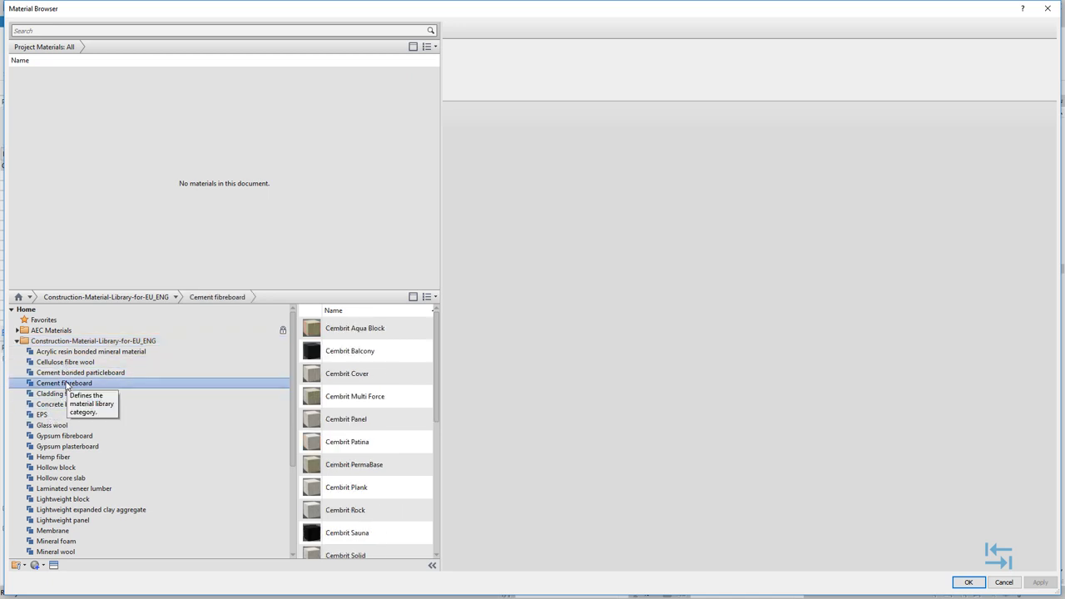
pyautogui.click(65, 436)
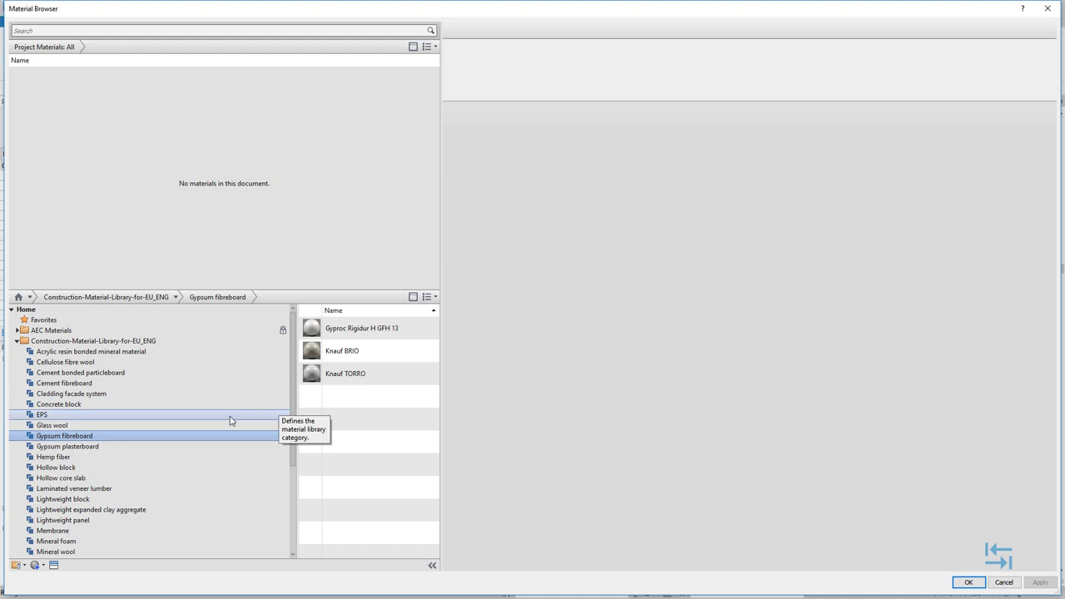
# - Examine the identity, graphics, appearance and physical properties of the Knauf BRIO material, including its information and mechanical data
pyautogui.click(374, 358)
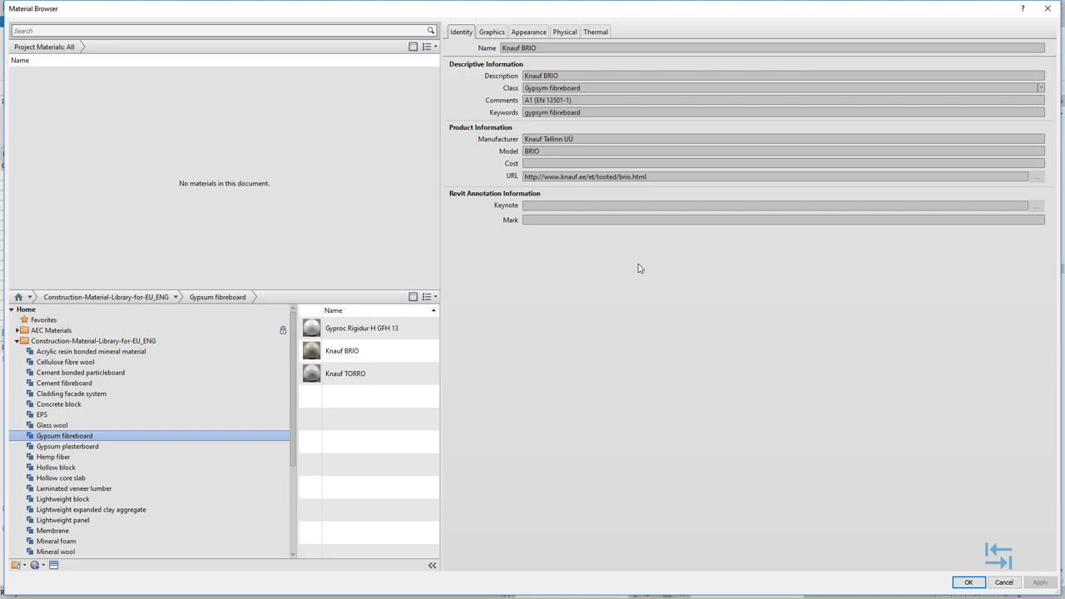
pyautogui.click(491, 31)
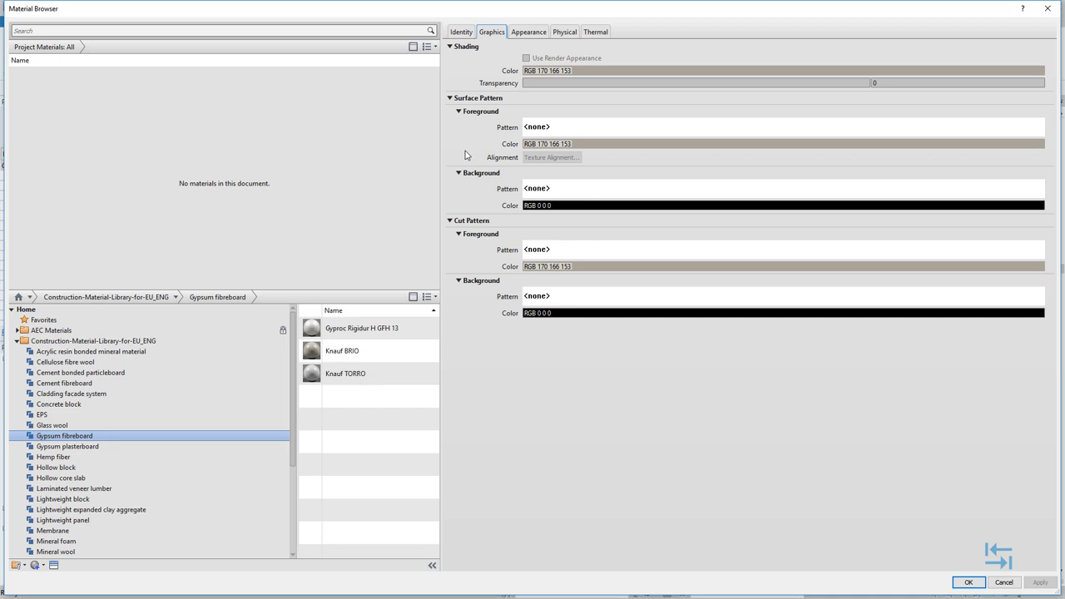
pyautogui.moveTo(378, 377)
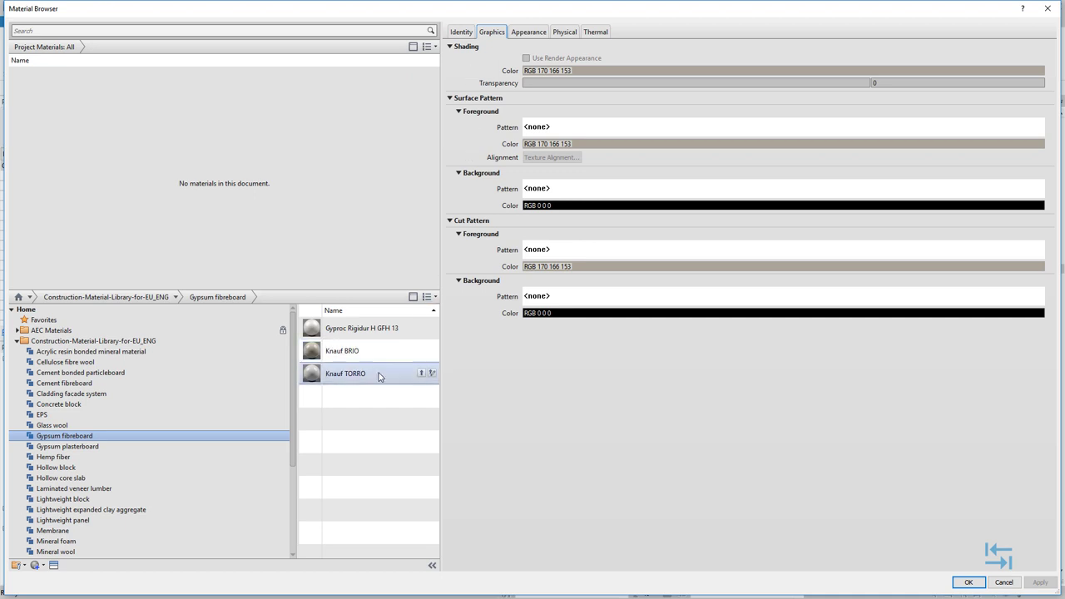
pyautogui.click(522, 35)
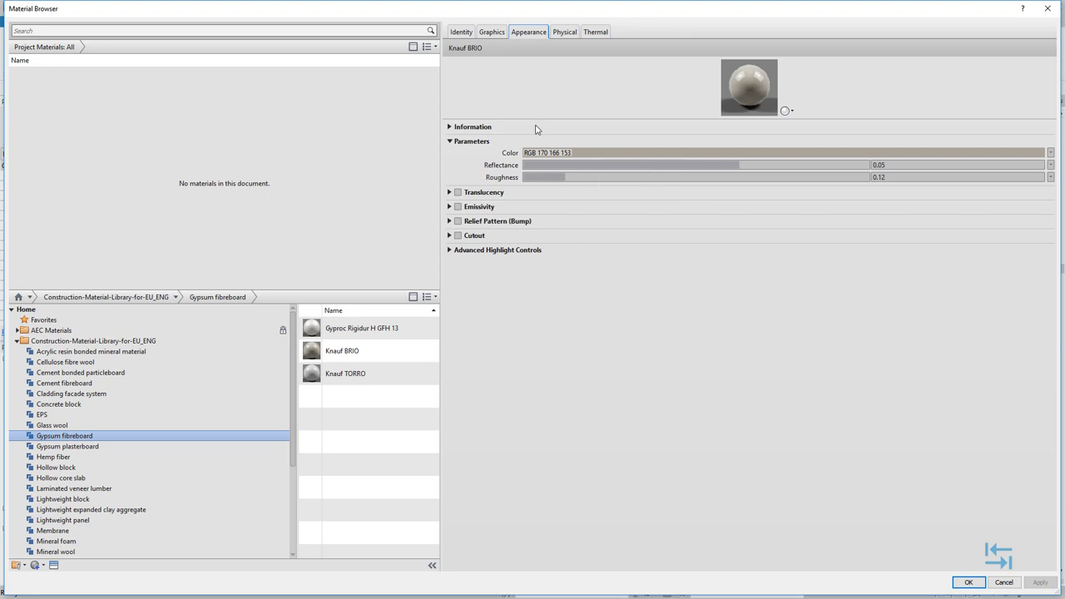
pyautogui.click(565, 31)
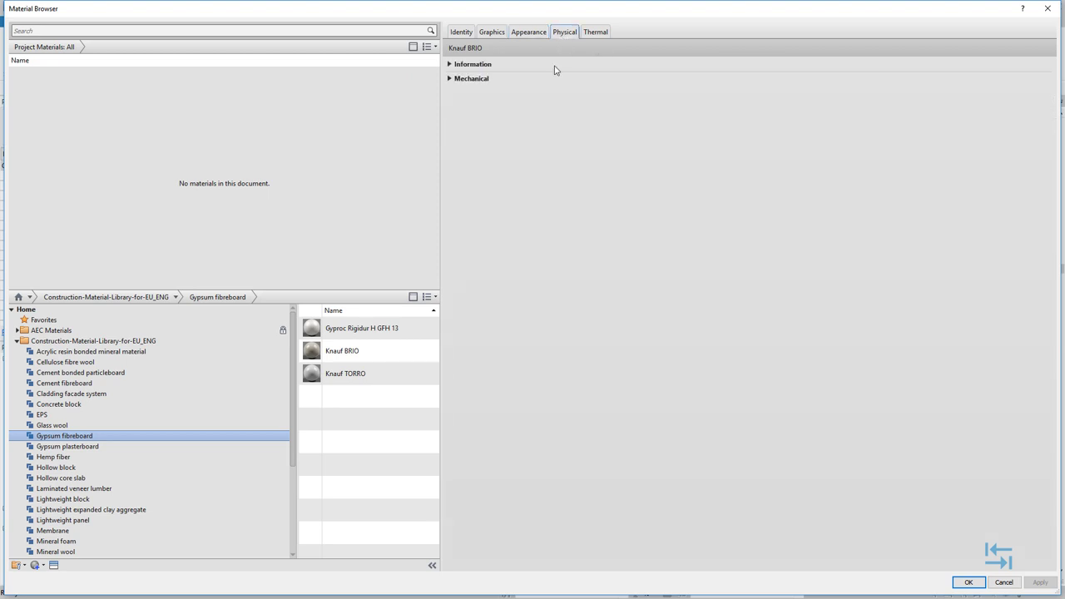
pyautogui.click(451, 64)
pyautogui.click(450, 140)
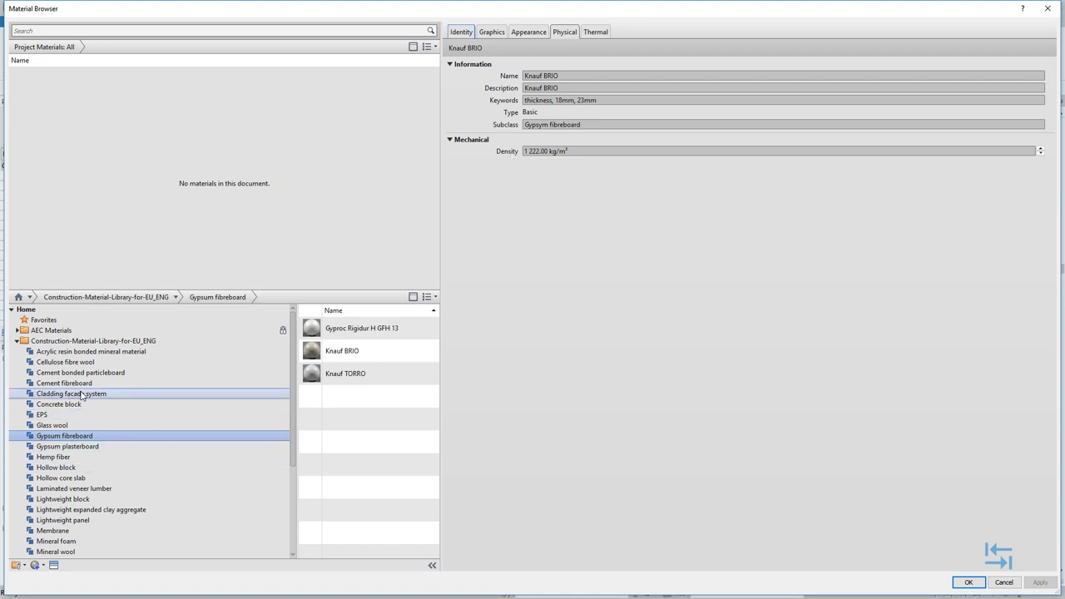
# - Examine the physical, thermal and identity data of bauroc CLASSIC in the Lightweight block category, and close the Material Browser
pyautogui.click(52, 500)
pyautogui.click(363, 354)
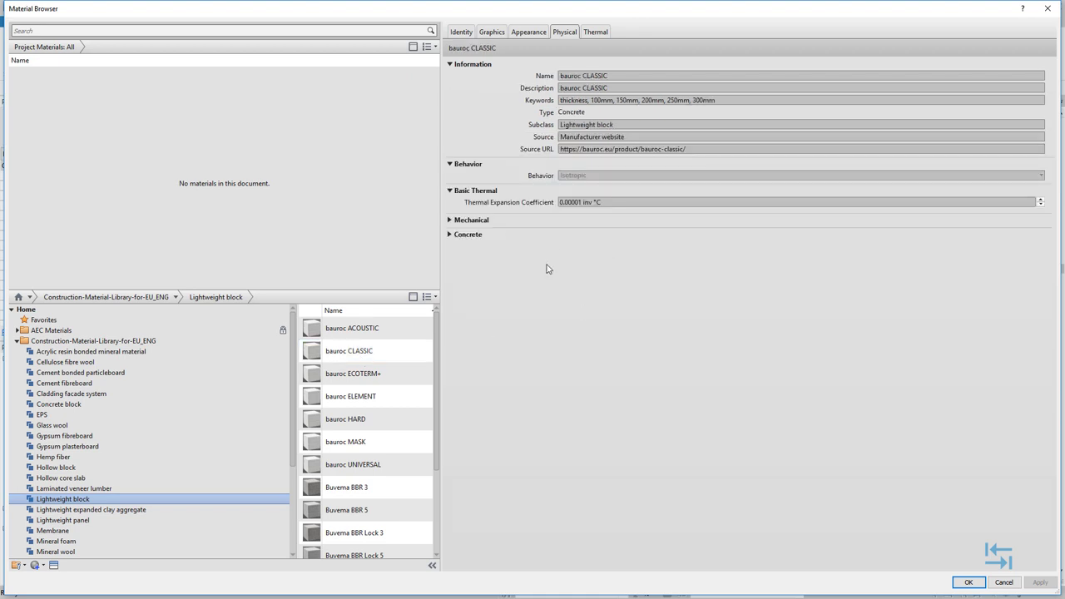
pyautogui.click(451, 234)
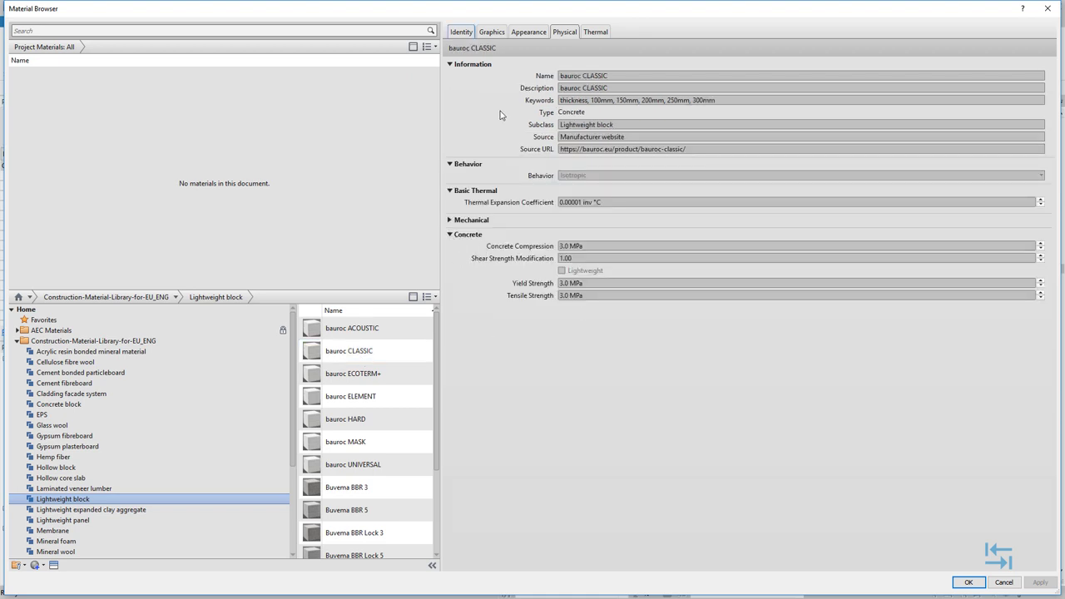
pyautogui.click(596, 33)
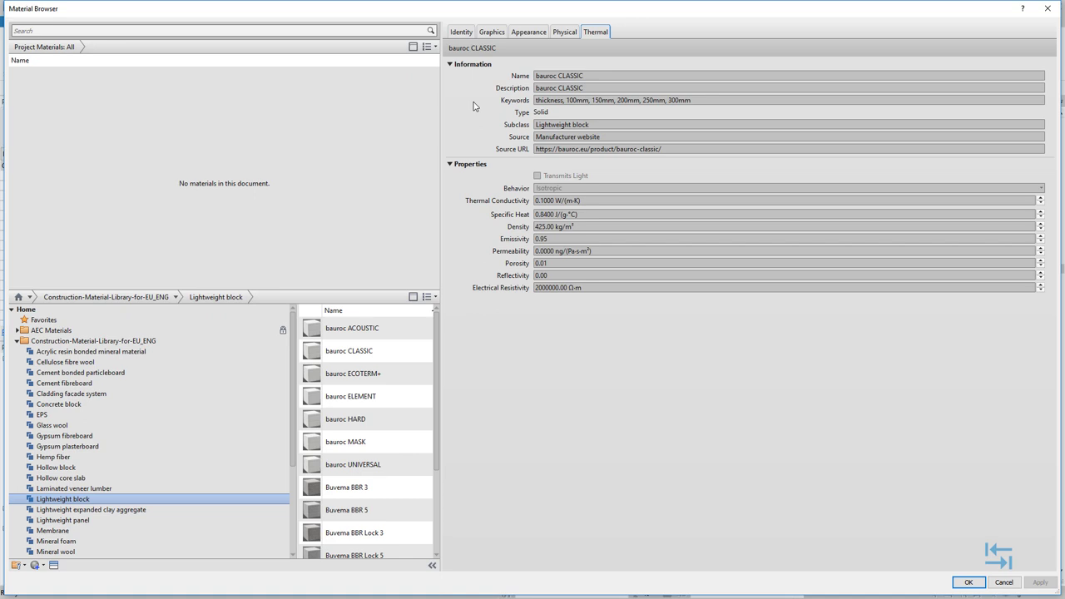
pyautogui.hotkey('ctrl', 'Tab')
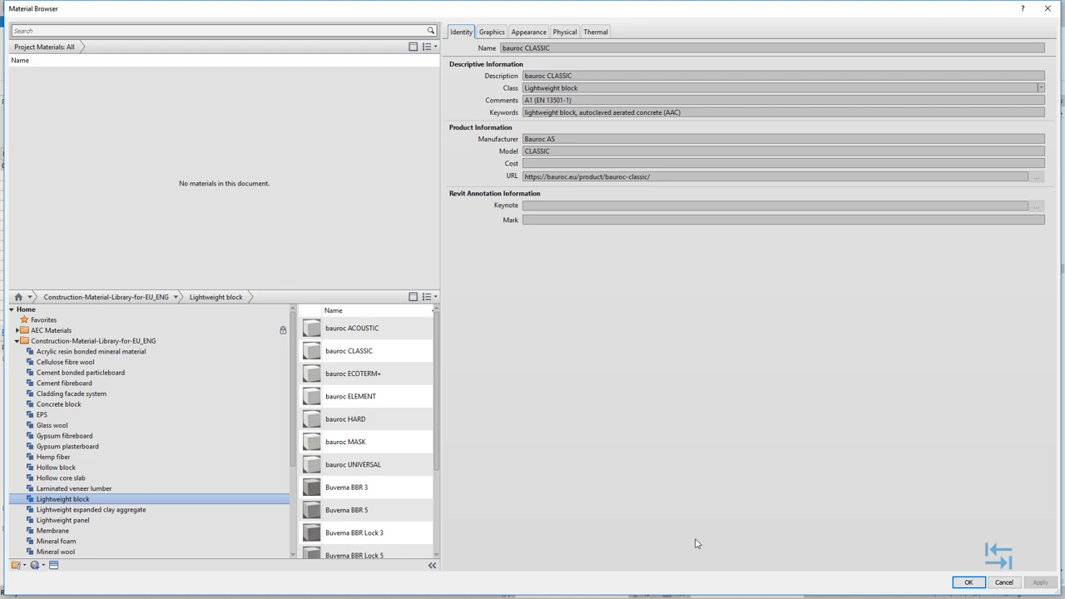
pyautogui.click(968, 584)
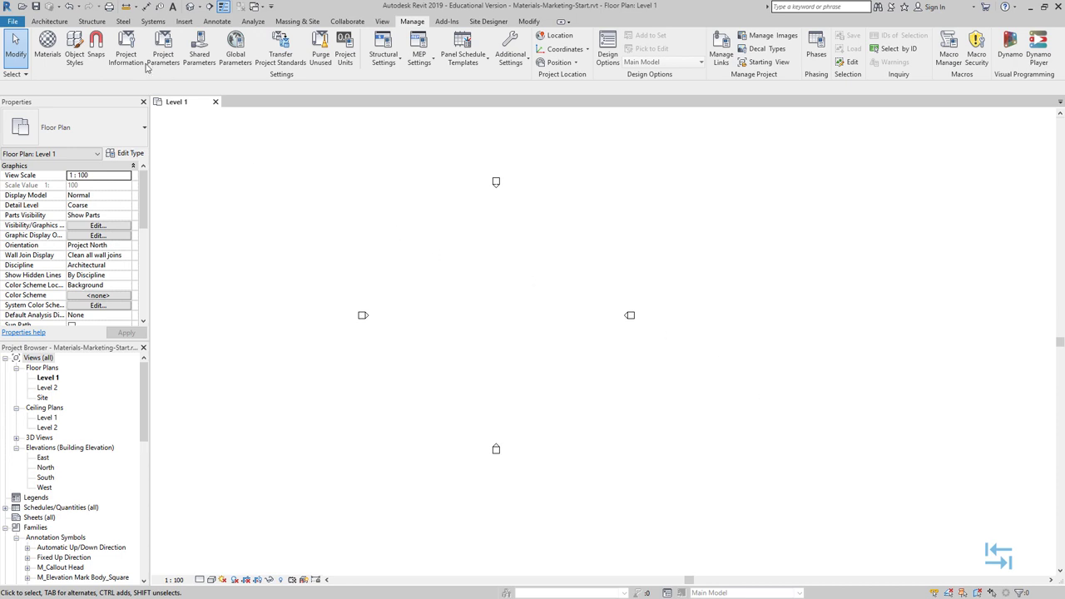
# - Draw a horizontal Exterior - Brick on Mtl. Stud wall 5000 long on Level 1, with its height up to Level 2
pyautogui.click(52, 22)
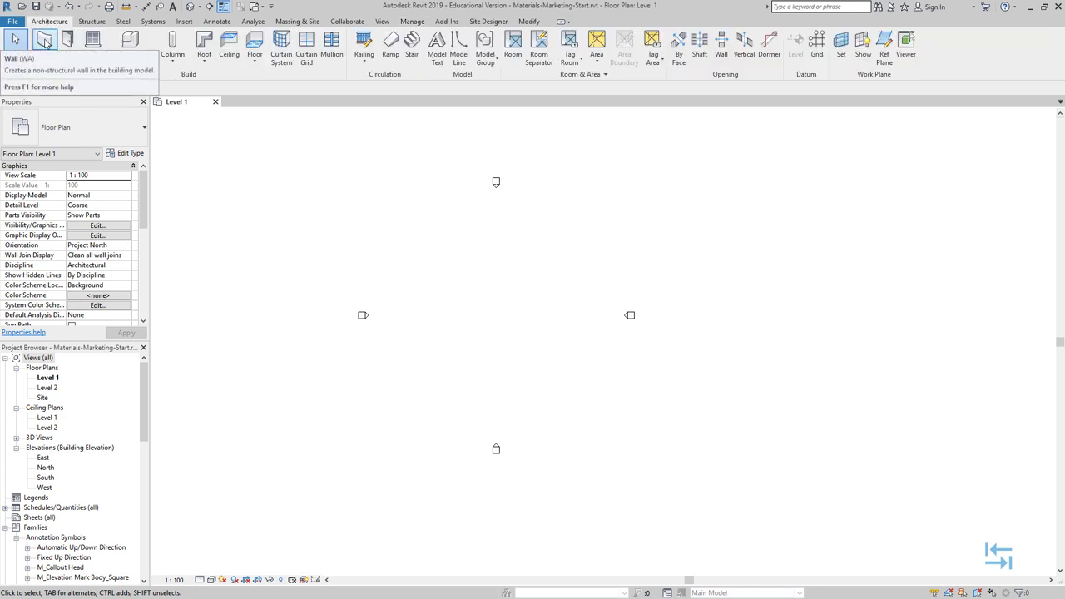
pyautogui.click(44, 42)
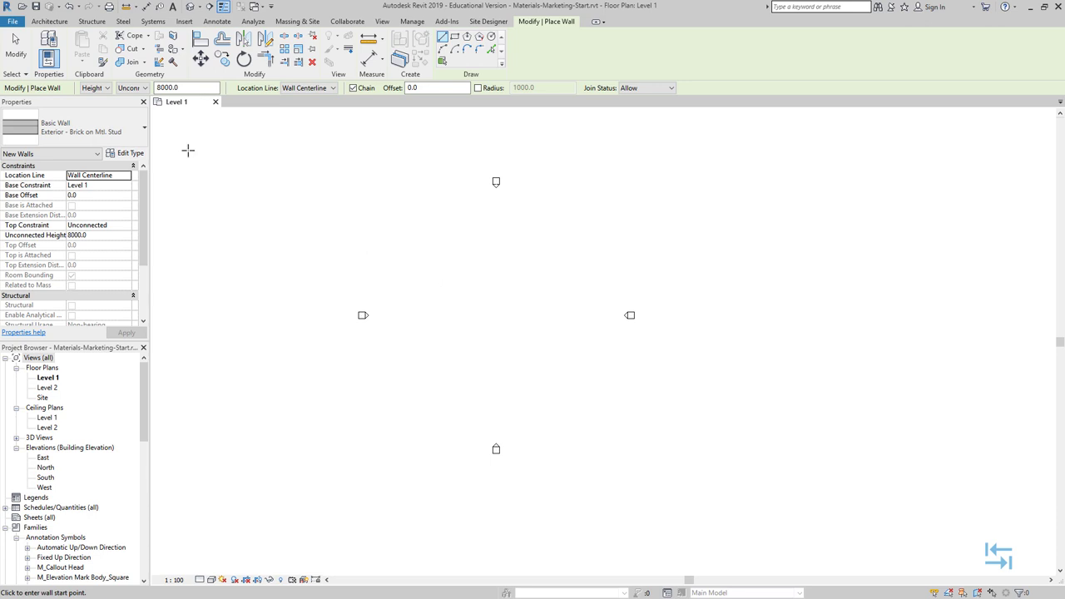
pyautogui.click(142, 89)
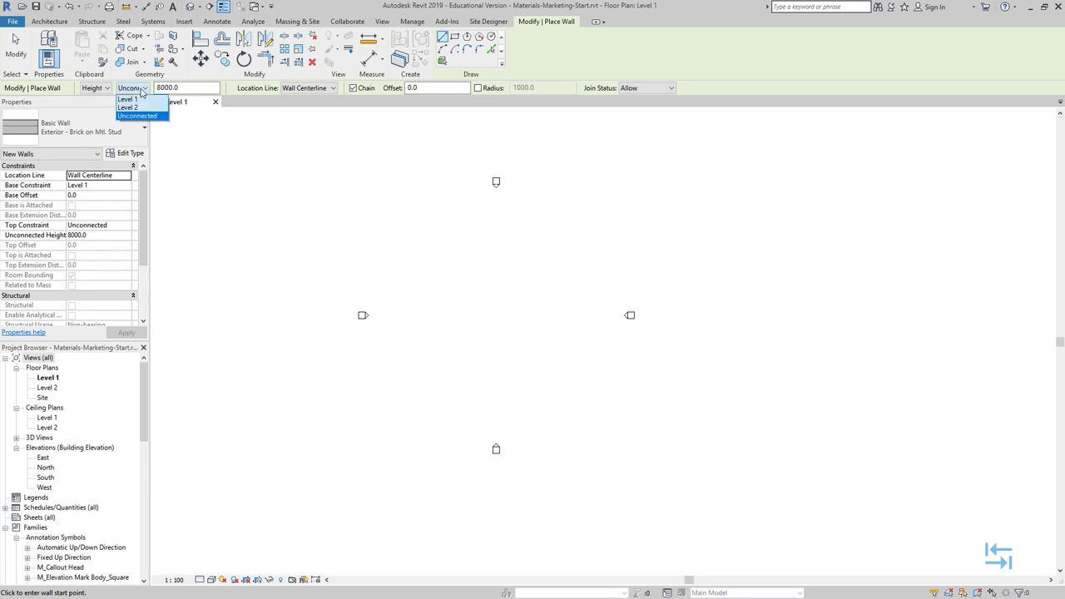
pyautogui.click(138, 116)
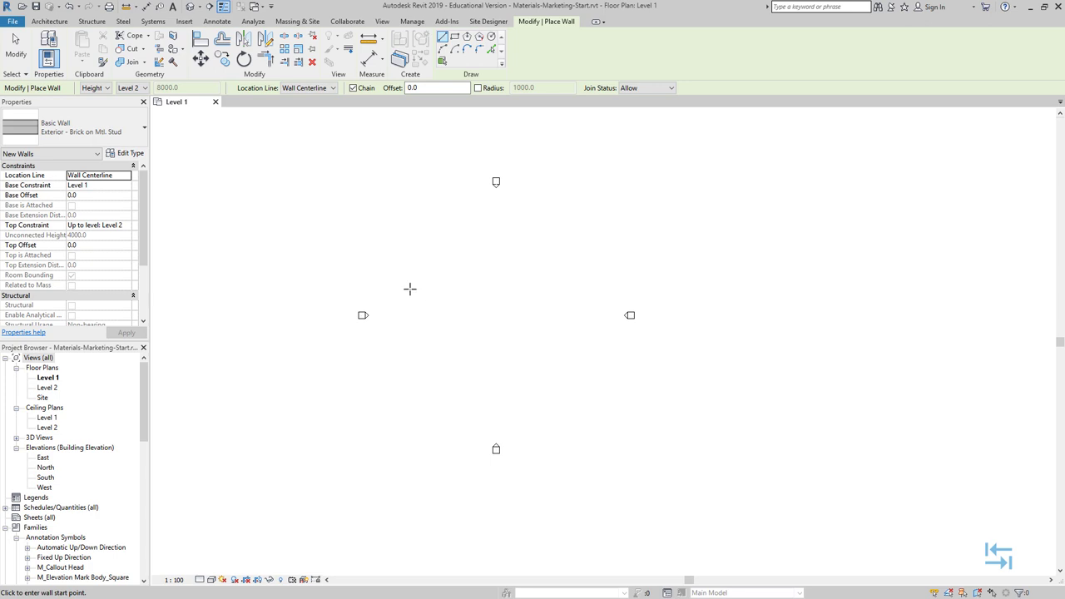
pyautogui.click(415, 282)
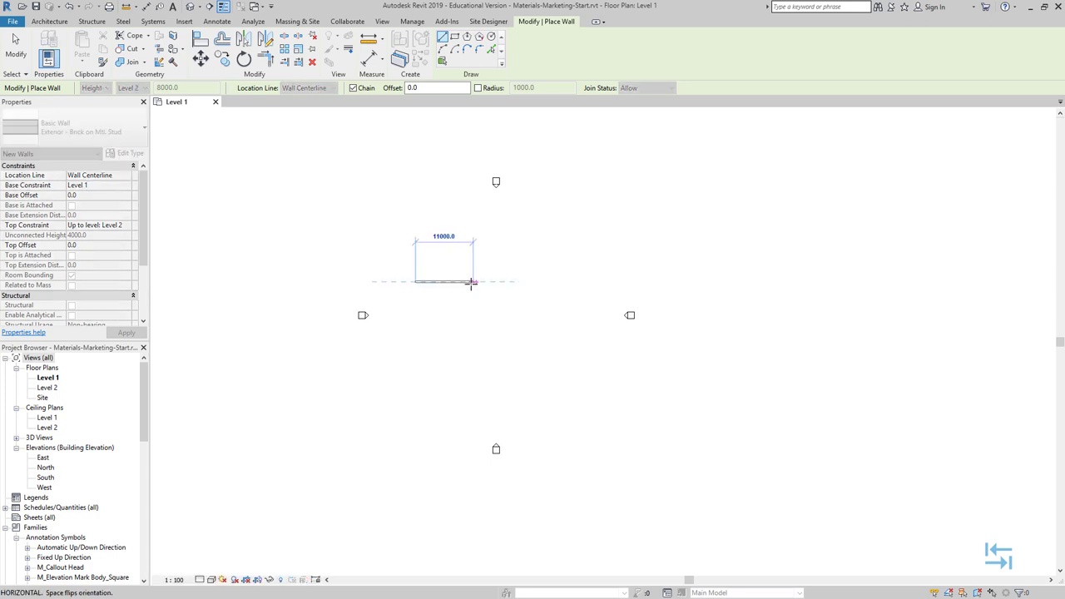
pyautogui.write('5000')
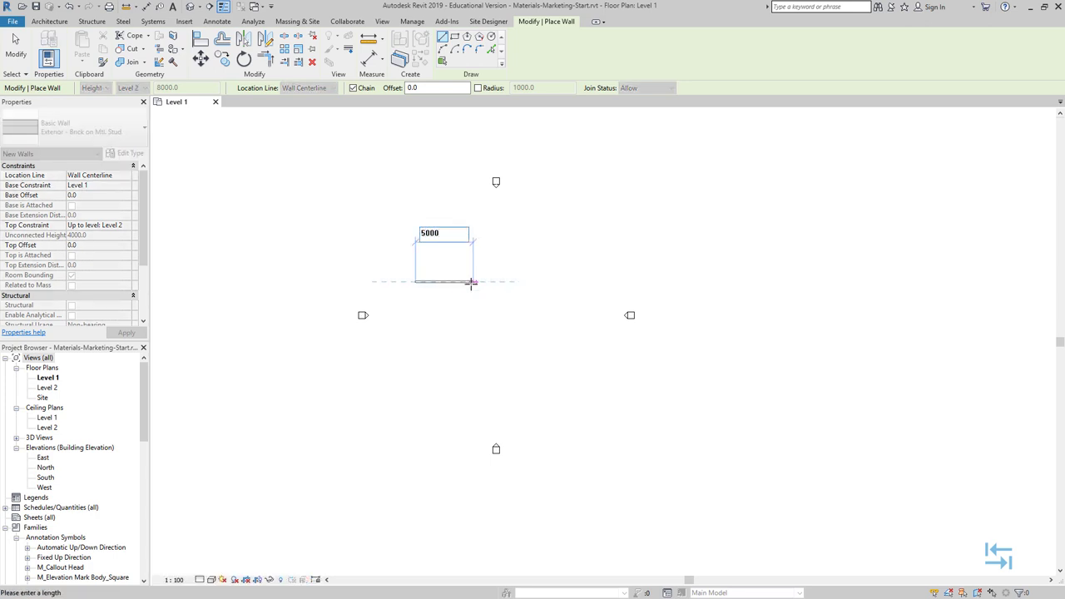
pyautogui.press('Return')
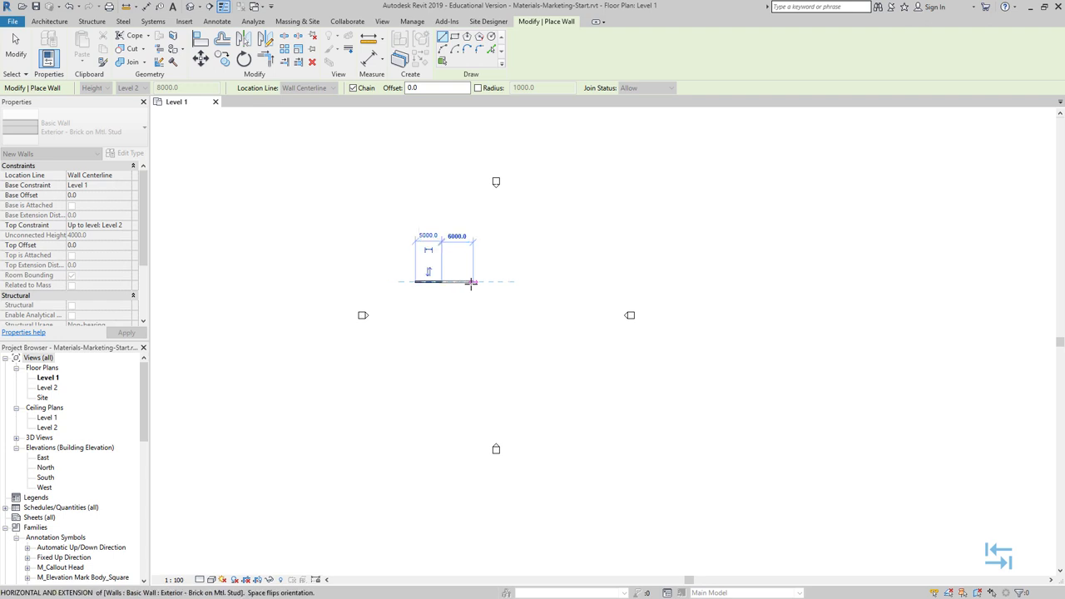
pyautogui.press('Escape')
pyautogui.scroll(5, 420, 283)
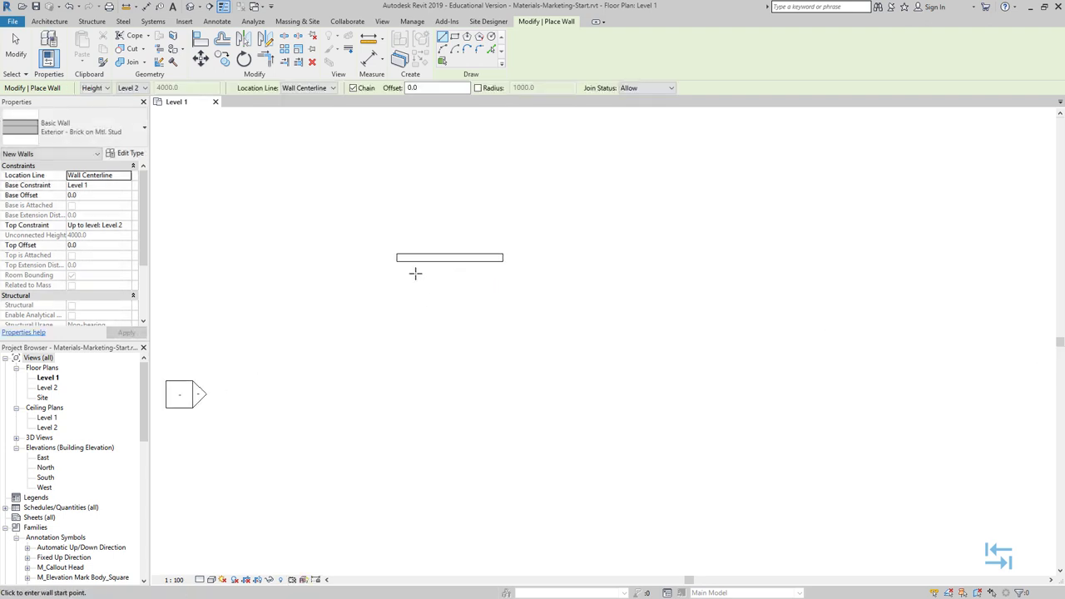
pyautogui.scroll(1, 188, 133)
pyautogui.press('Escape')
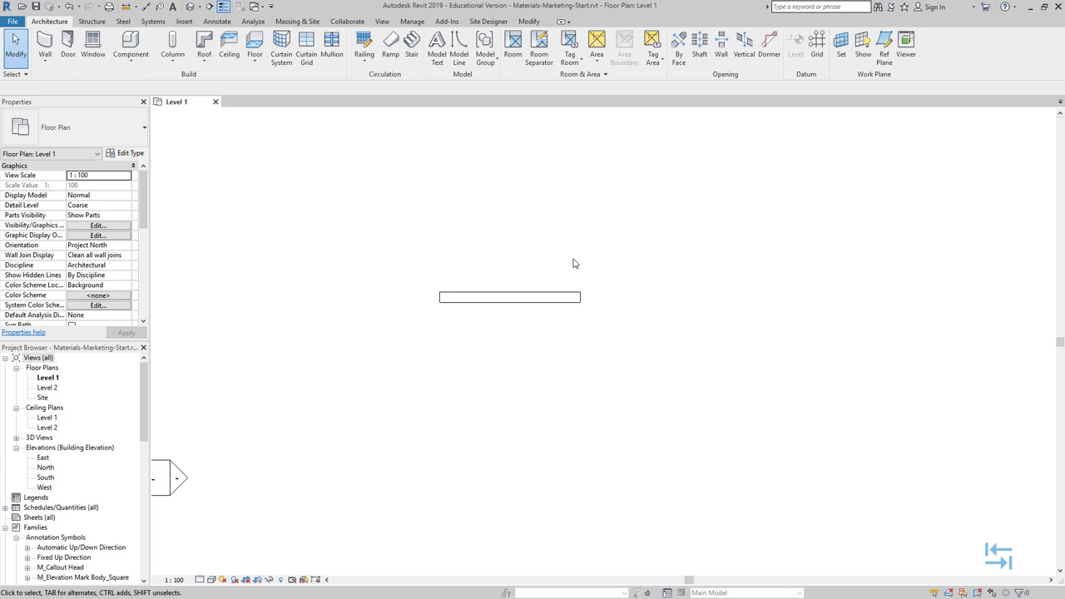
# - Open the layer assembly of the drawn wall's Exterior - Brick on Mtl. Stud type for editing
pyautogui.click(521, 307)
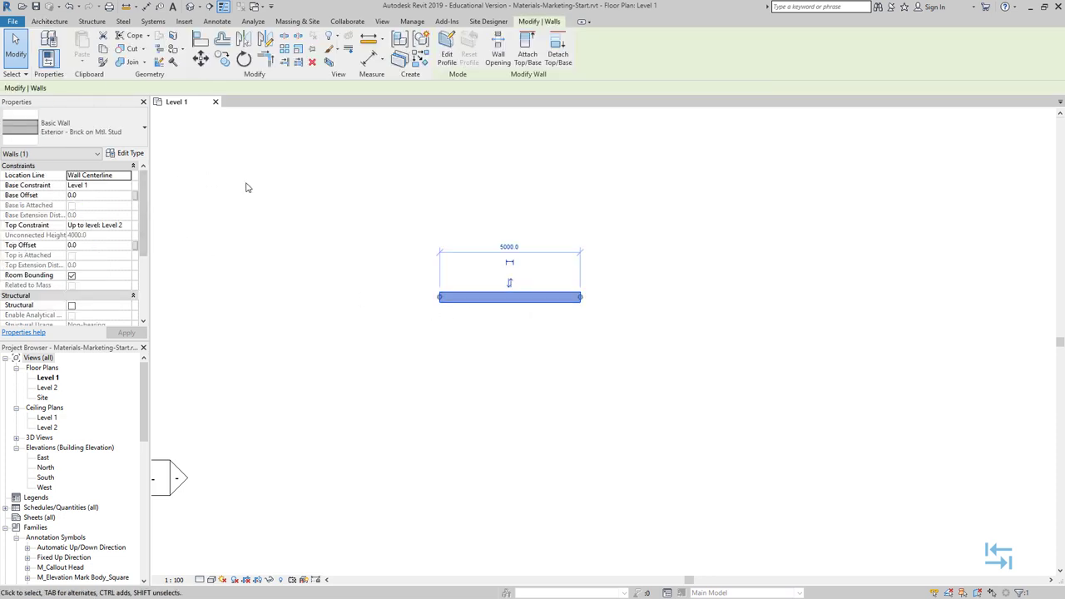
pyautogui.click(126, 153)
pyautogui.moveTo(443, 235)
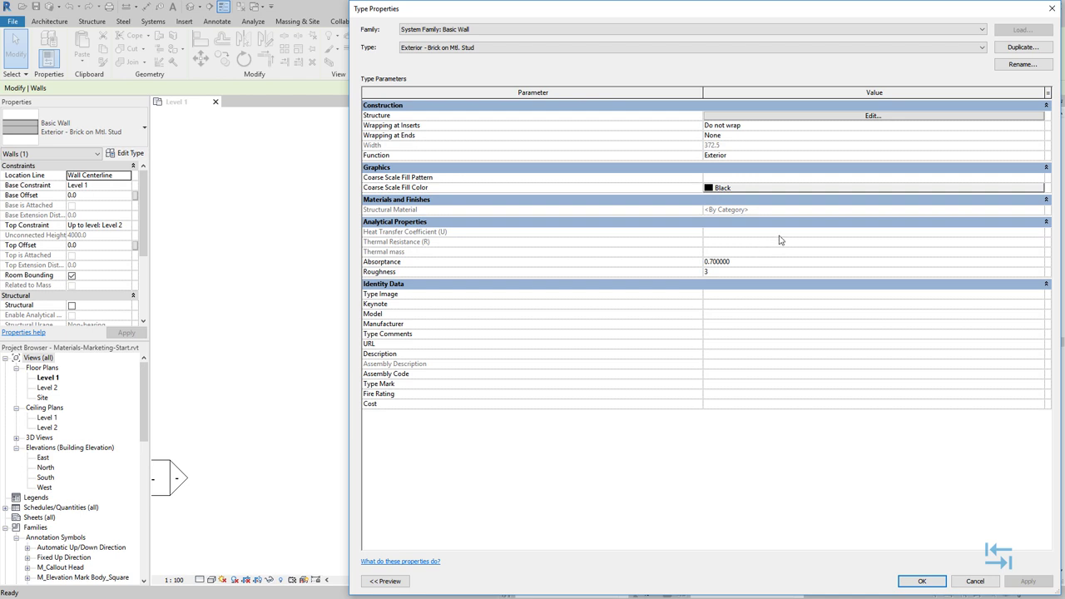
pyautogui.click(817, 116)
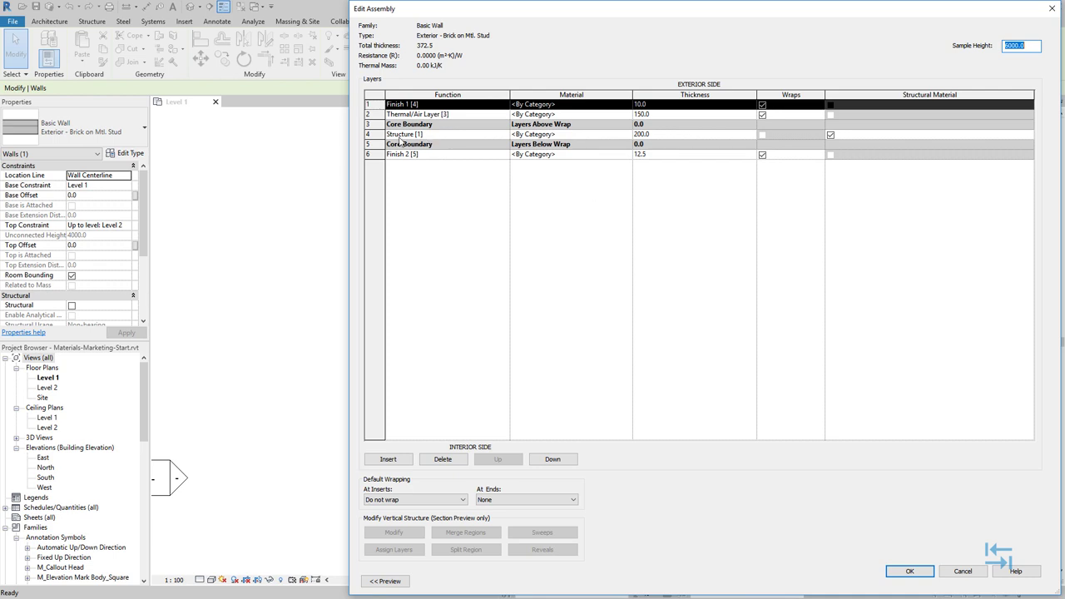
# - Open the material choice for the Structure [1] layer and search the material libraries for lightweight
pyautogui.click(594, 134)
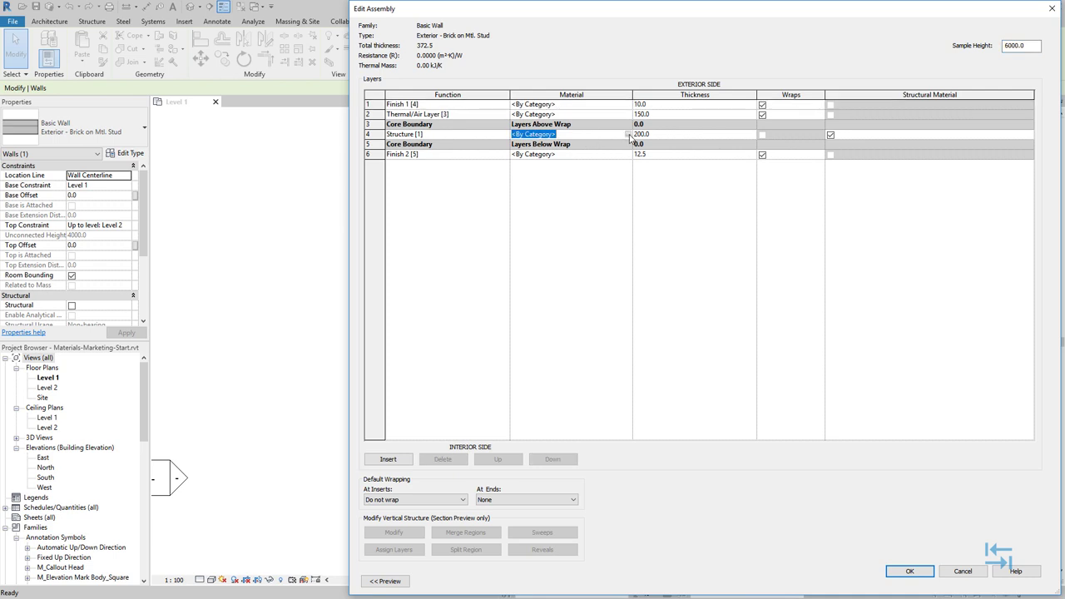
pyautogui.click(628, 134)
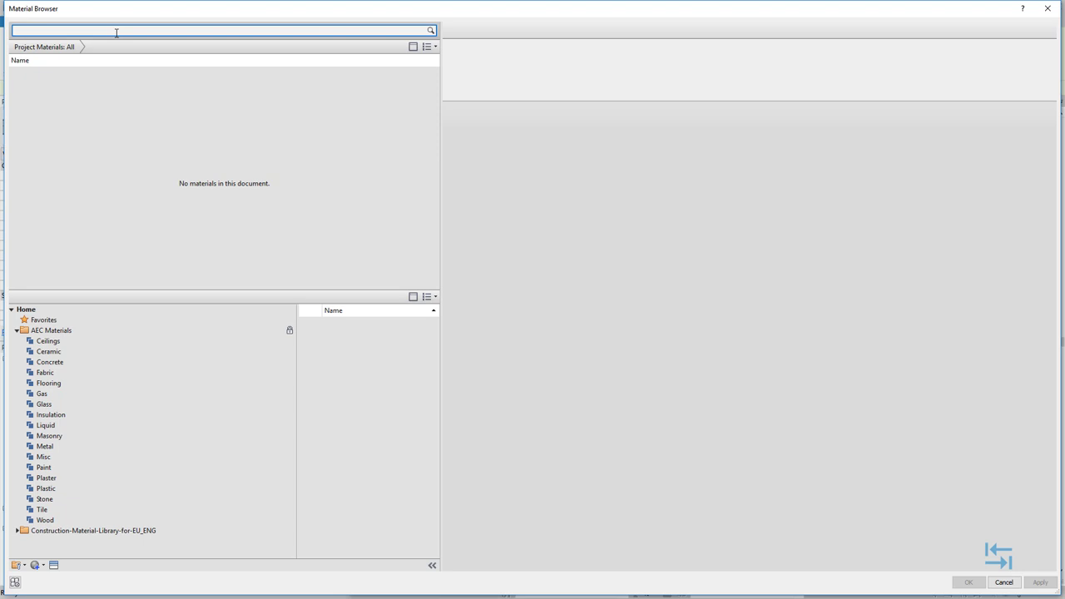
pyautogui.click(63, 30)
pyautogui.write('light')
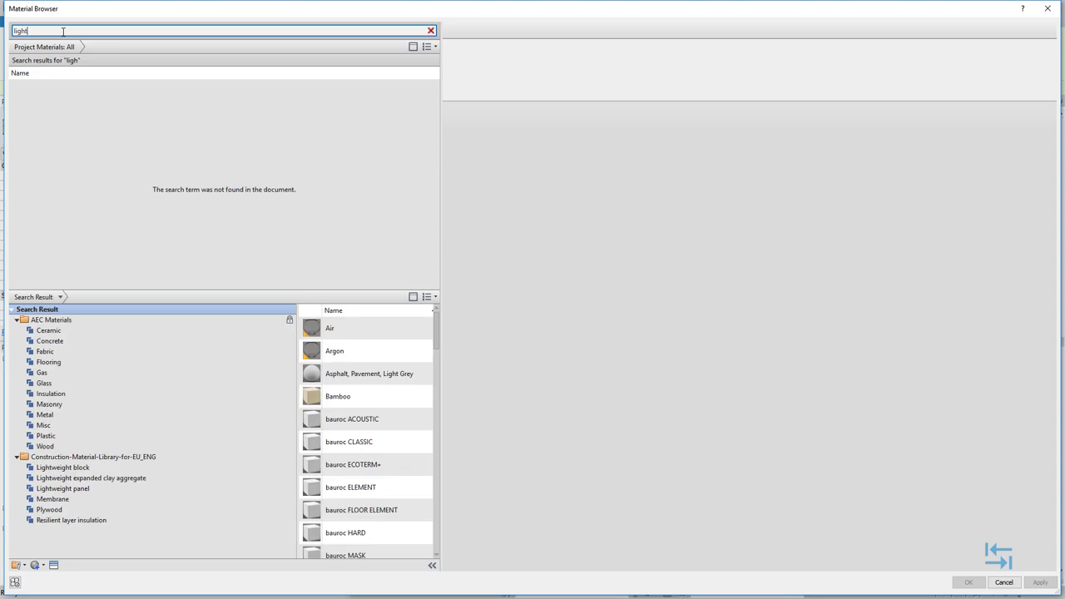
pyautogui.write('weight')
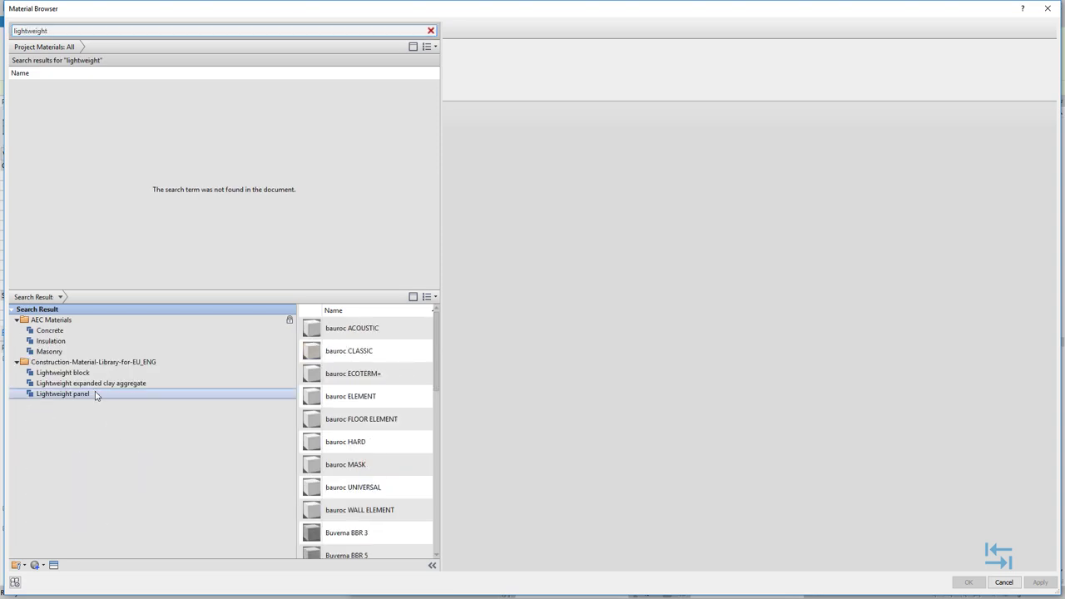
pyautogui.click(63, 373)
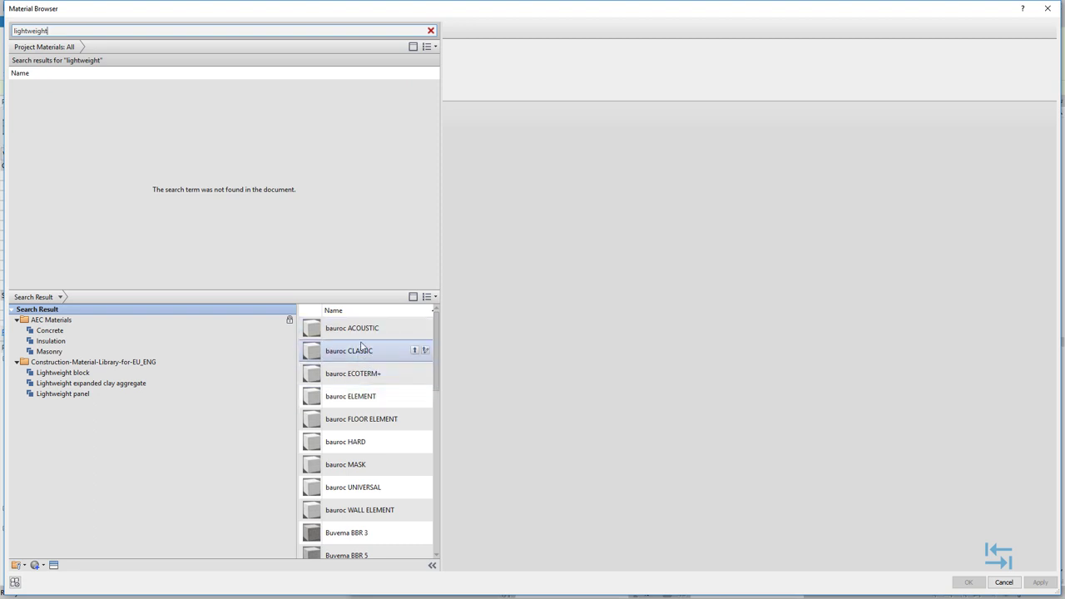
# - Compare the thermal data of bauroc ACOUSTIC and bauroc CLASSIC, and assign bauroc CLASSIC to the Structure [1] layer
pyautogui.click(360, 334)
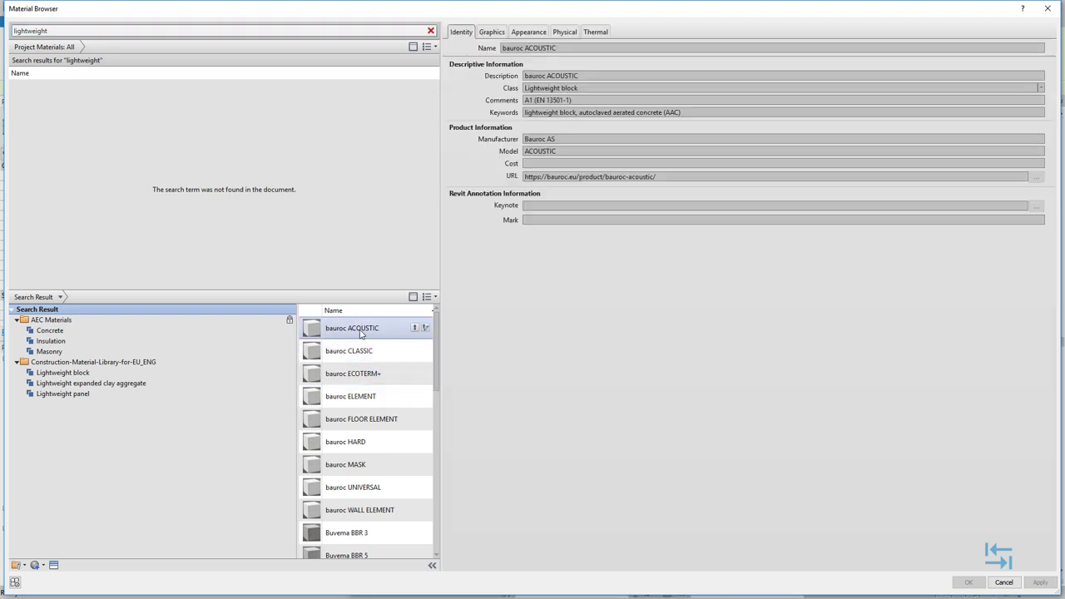
pyautogui.click(593, 33)
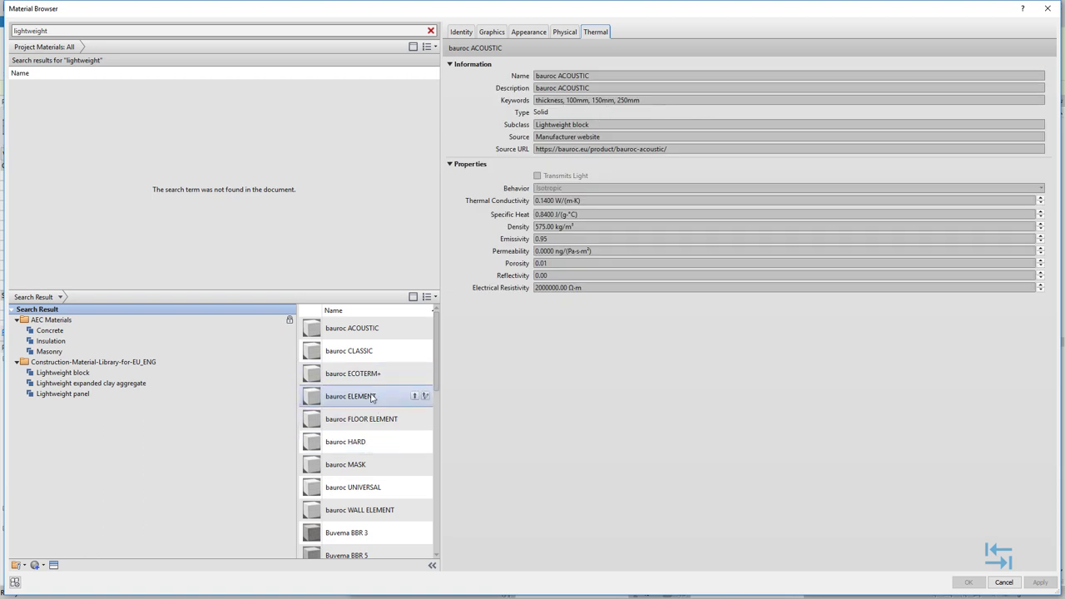
pyautogui.click(363, 353)
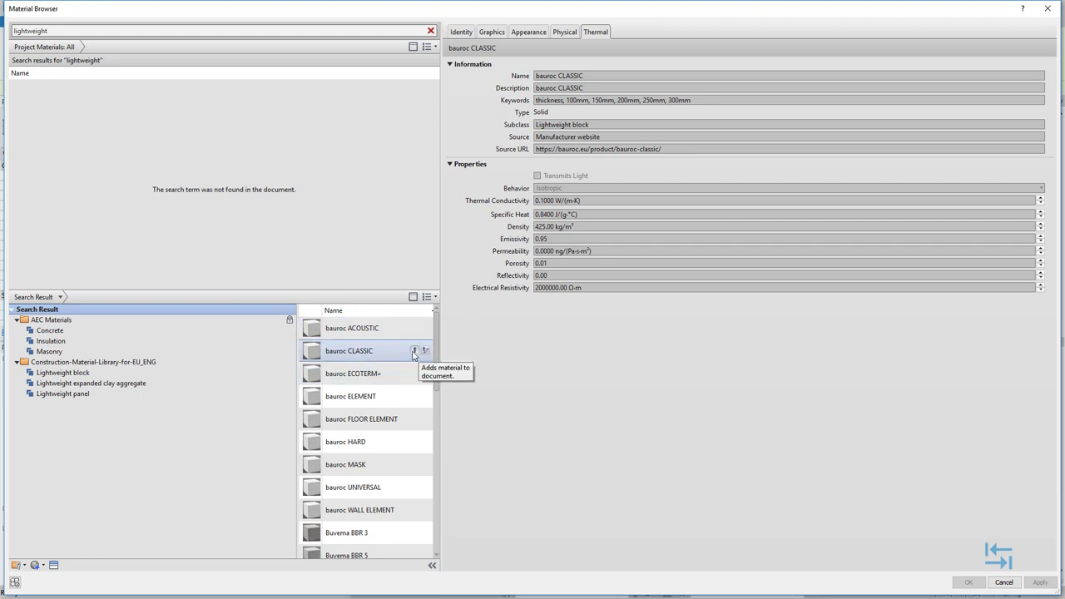
pyautogui.click(413, 352)
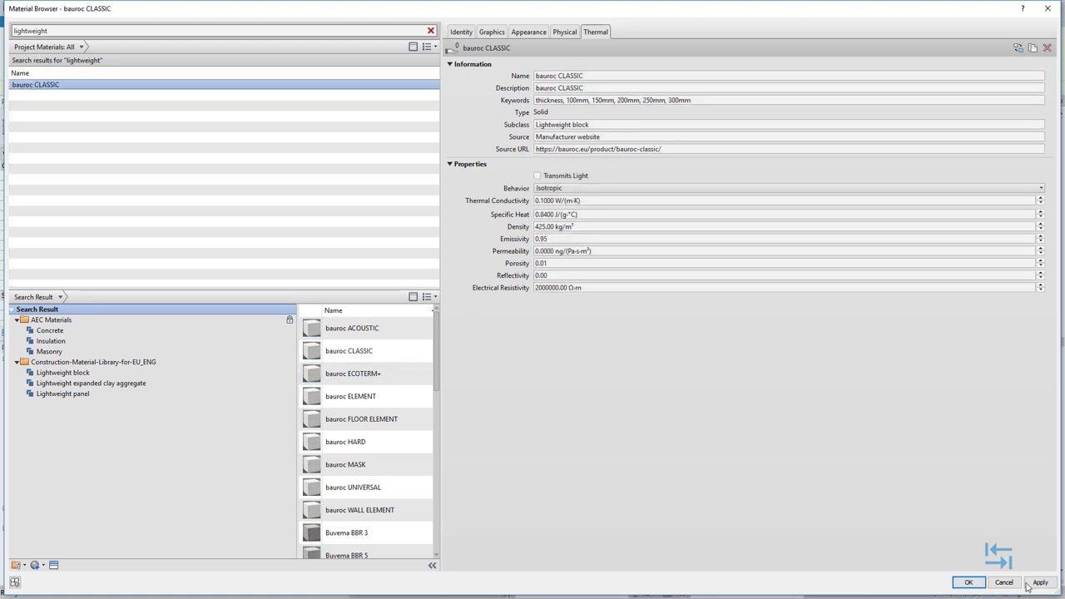
pyautogui.click(969, 581)
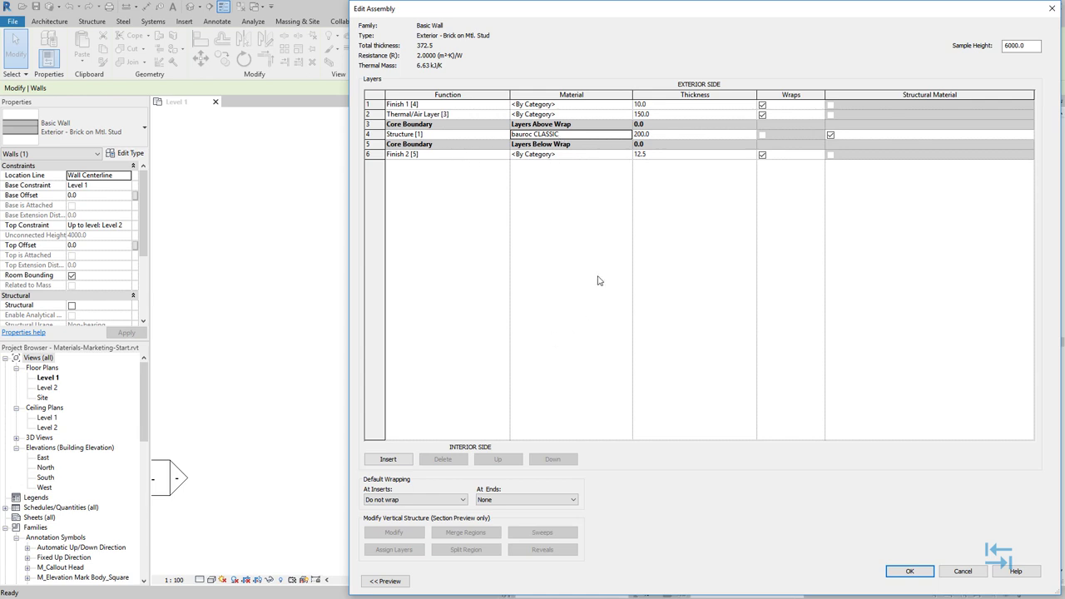
# - Search for gypsum materials for the Finish 2 [5] layer and add Gyproc 4PRO to the project materials
pyautogui.click(564, 158)
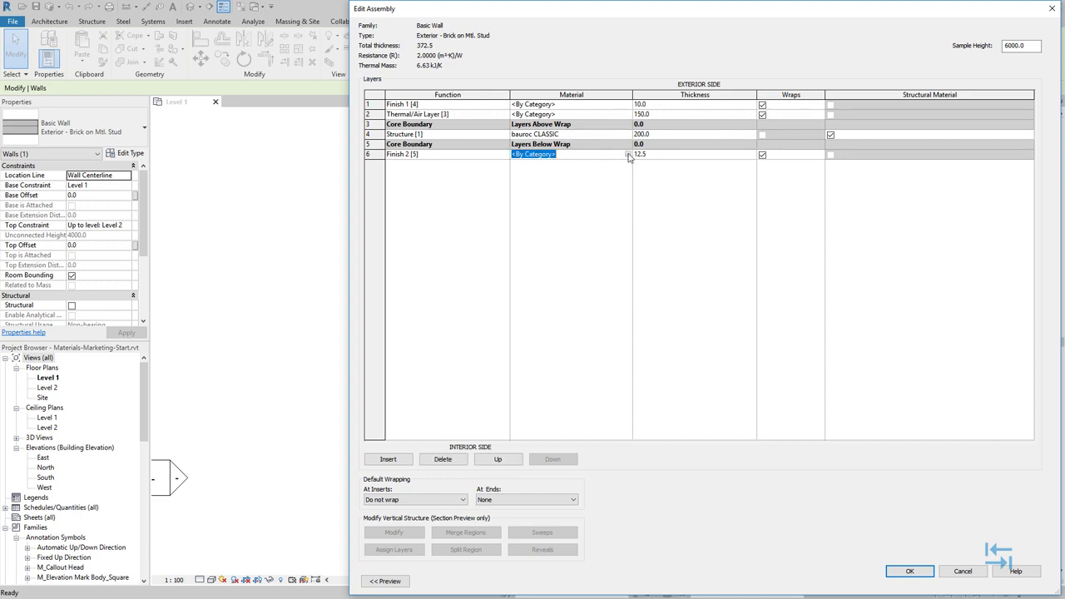
pyautogui.click(629, 157)
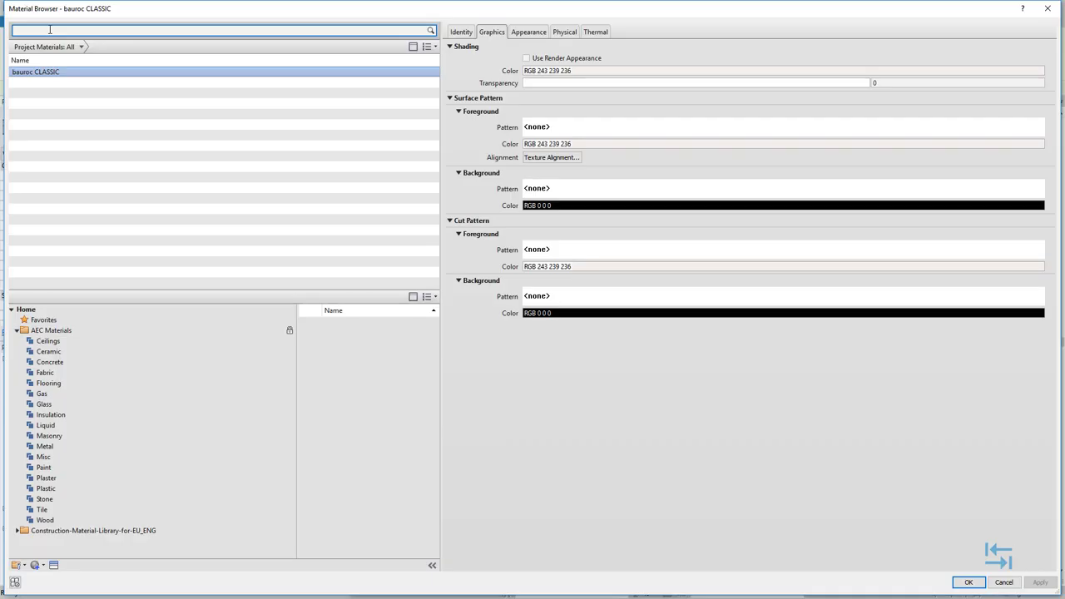
pyautogui.click(50, 30)
pyautogui.write('gypsum')
pyautogui.moveTo(397, 352)
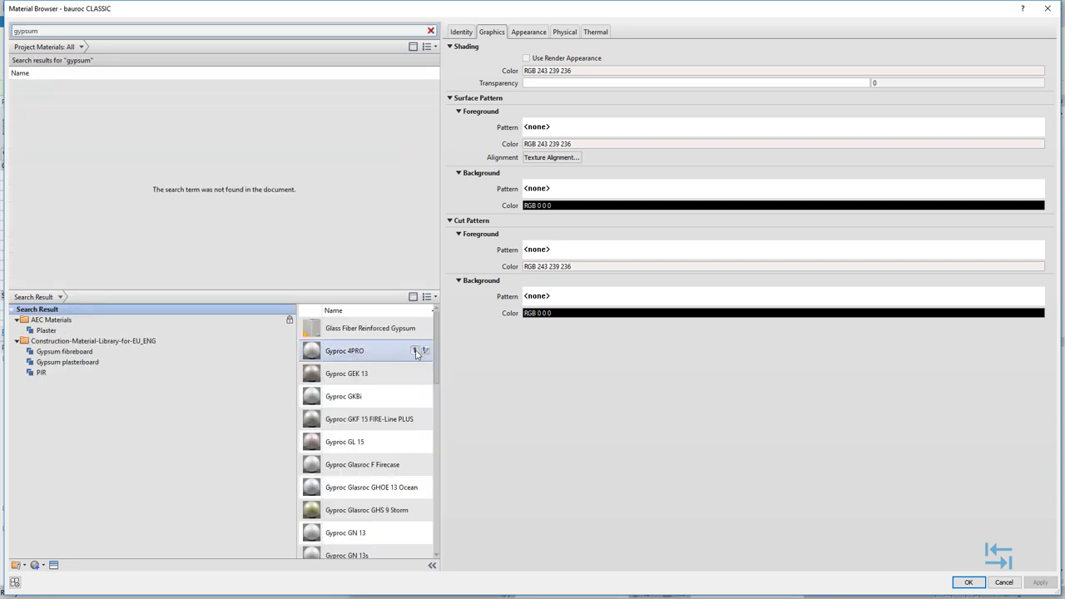
pyautogui.click(406, 352)
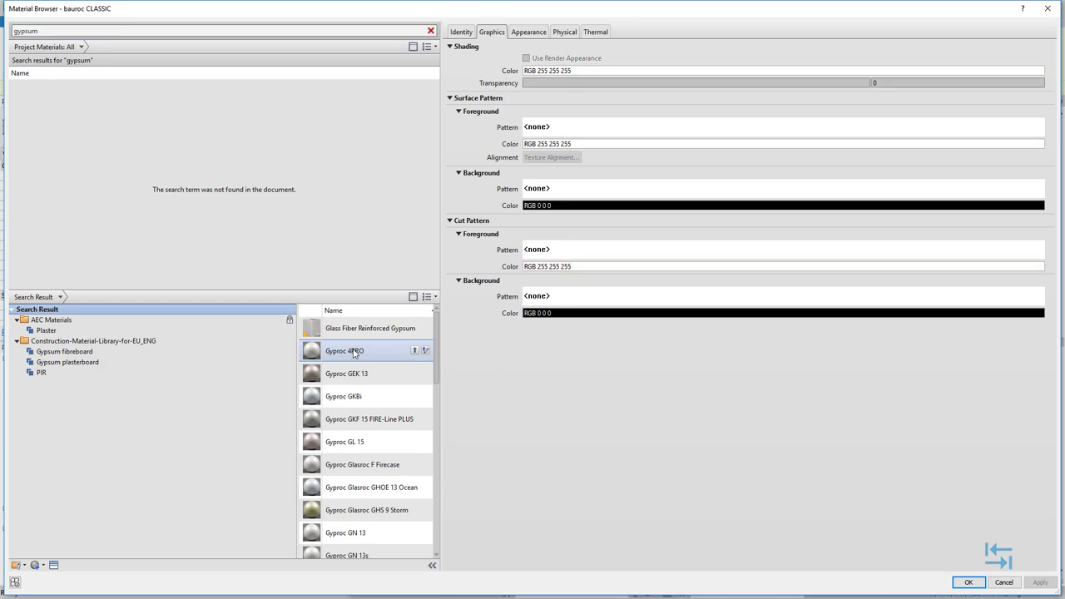
pyautogui.click(415, 351)
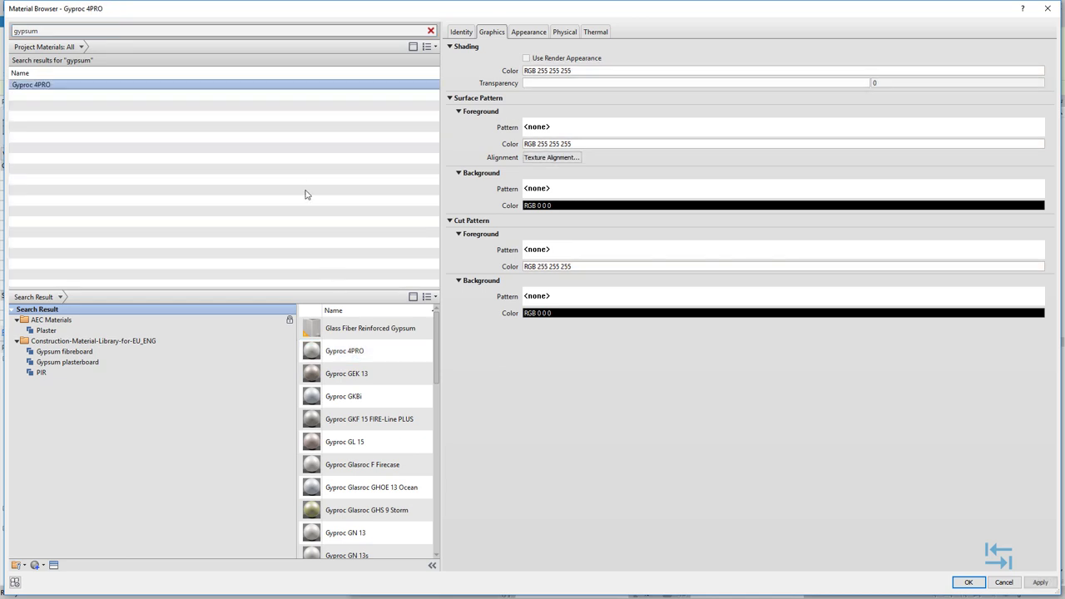
# - Check the physical and identity data of Gyproc 4PRO and assign it to the Finish 2 [5] layer
pyautogui.click(565, 31)
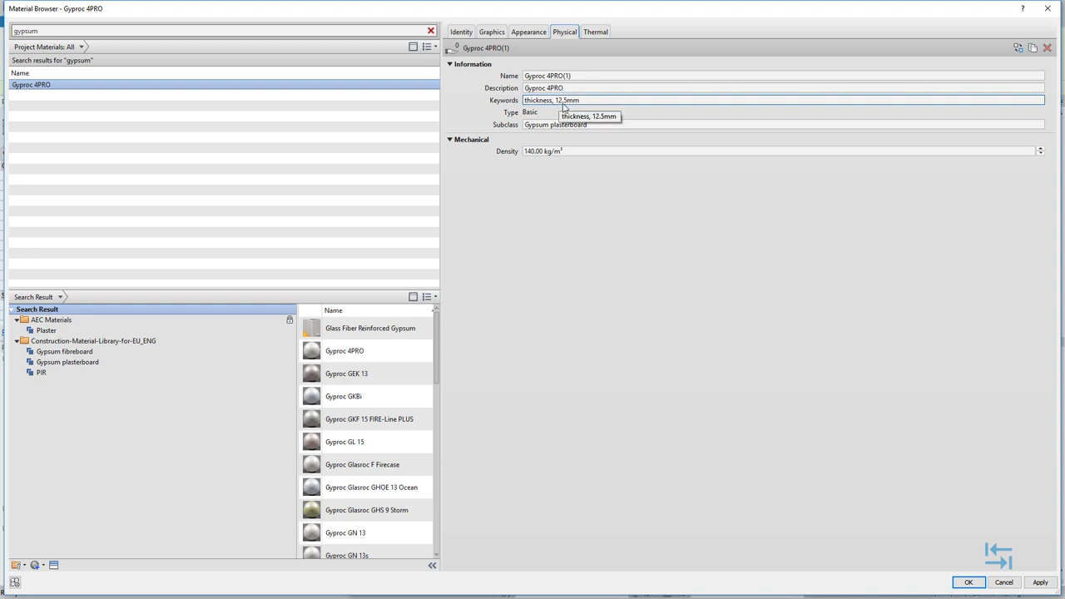
pyautogui.click(461, 32)
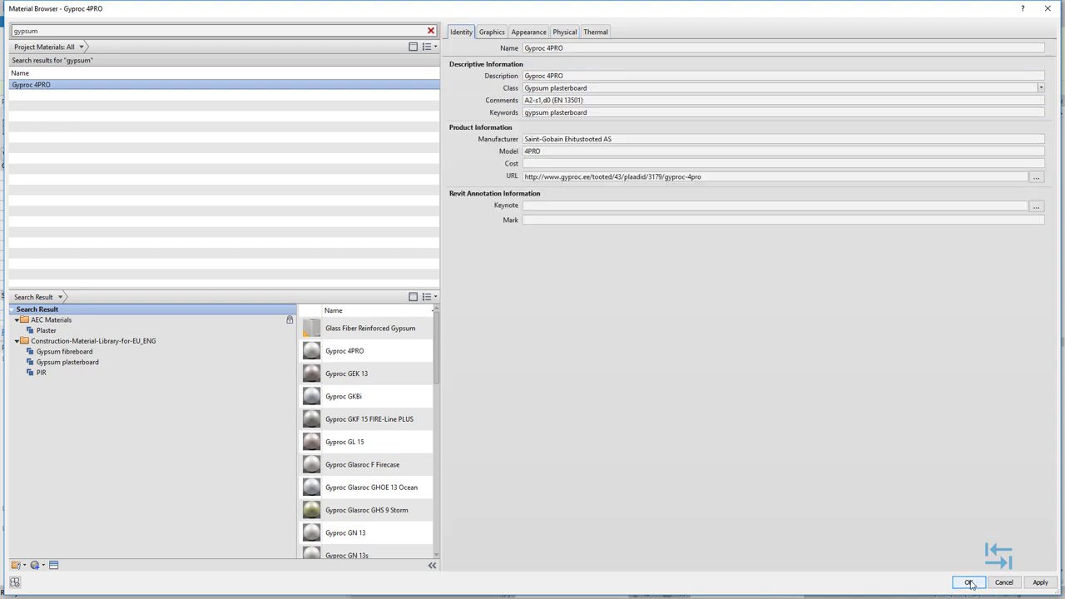
pyautogui.click(969, 583)
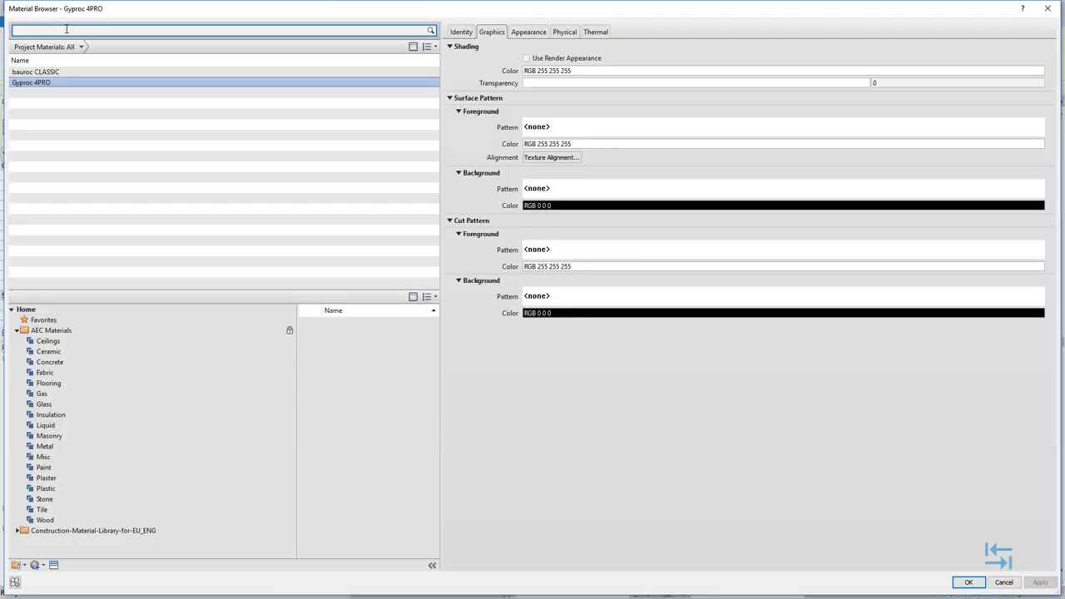
# - Search for eps materials for the Thermal/Air Layer [3] and add TENAPORS EPS 50 to the project materials
pyautogui.write('s')
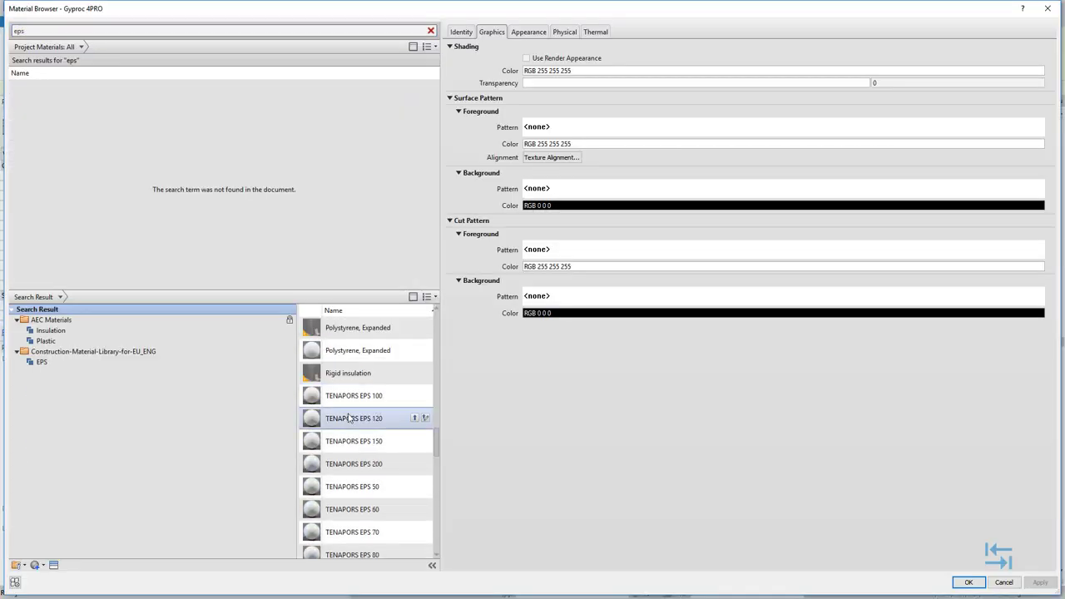
pyautogui.scroll(-1, 353, 408)
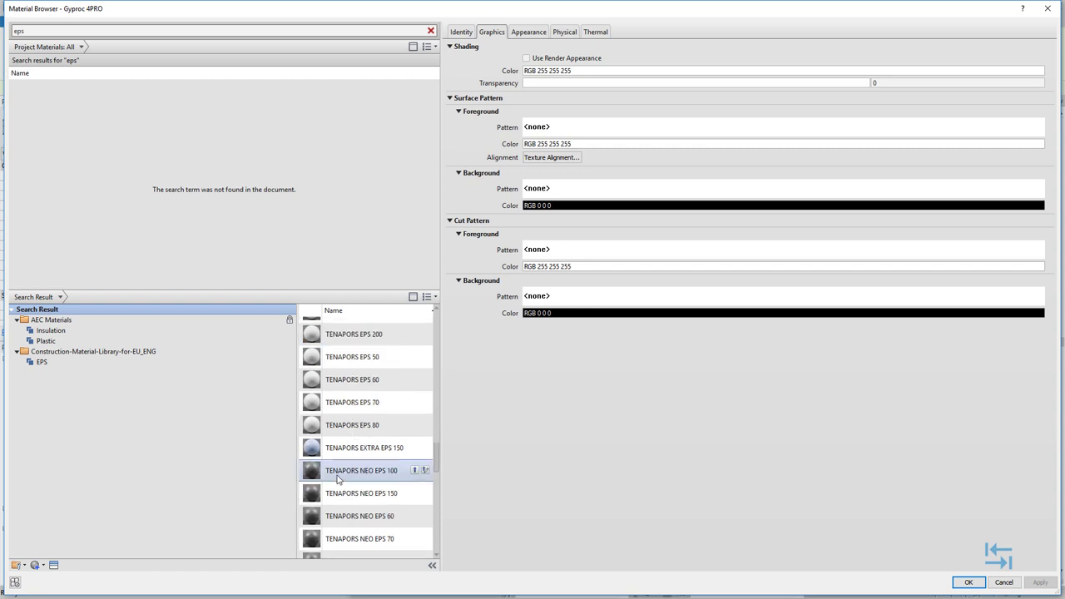
pyautogui.click(366, 421)
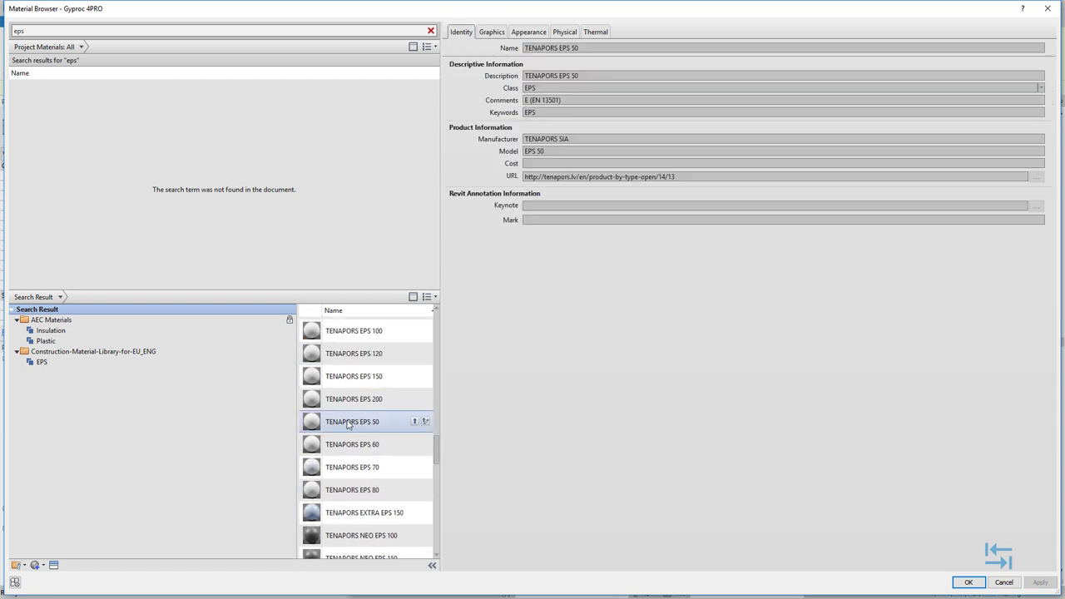
pyautogui.click(415, 422)
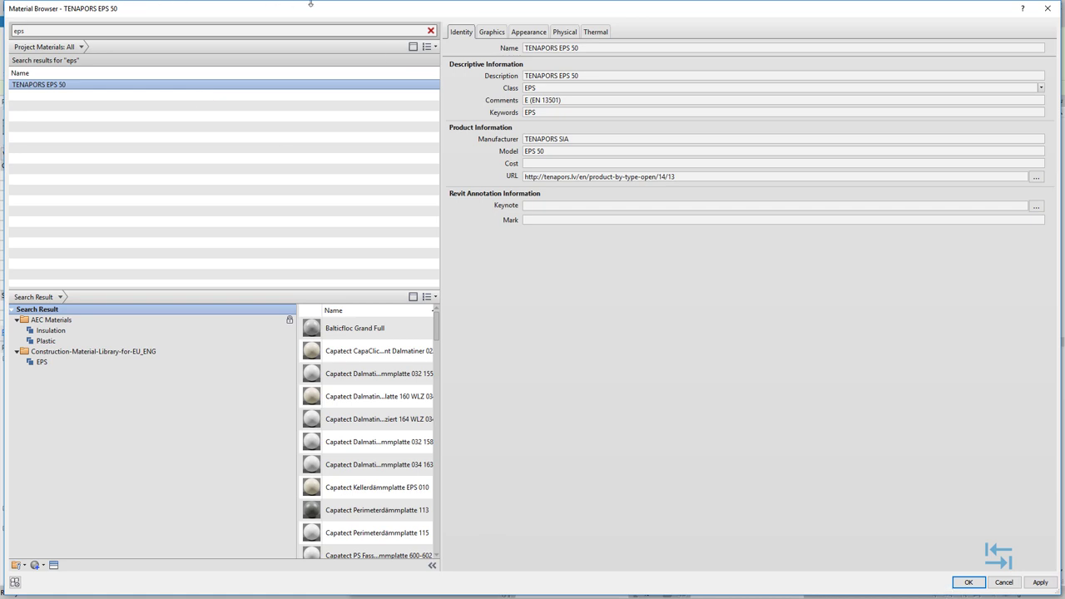
# - Check the available thickness range in the physical properties of TENAPORS EPS 50
pyautogui.click(565, 31)
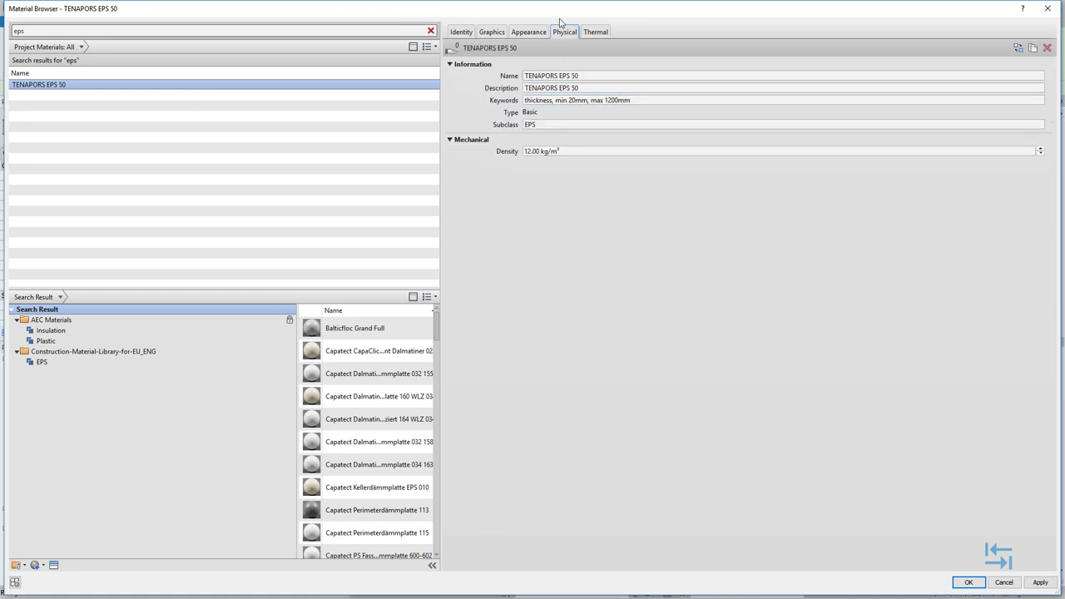
pyautogui.click(579, 103)
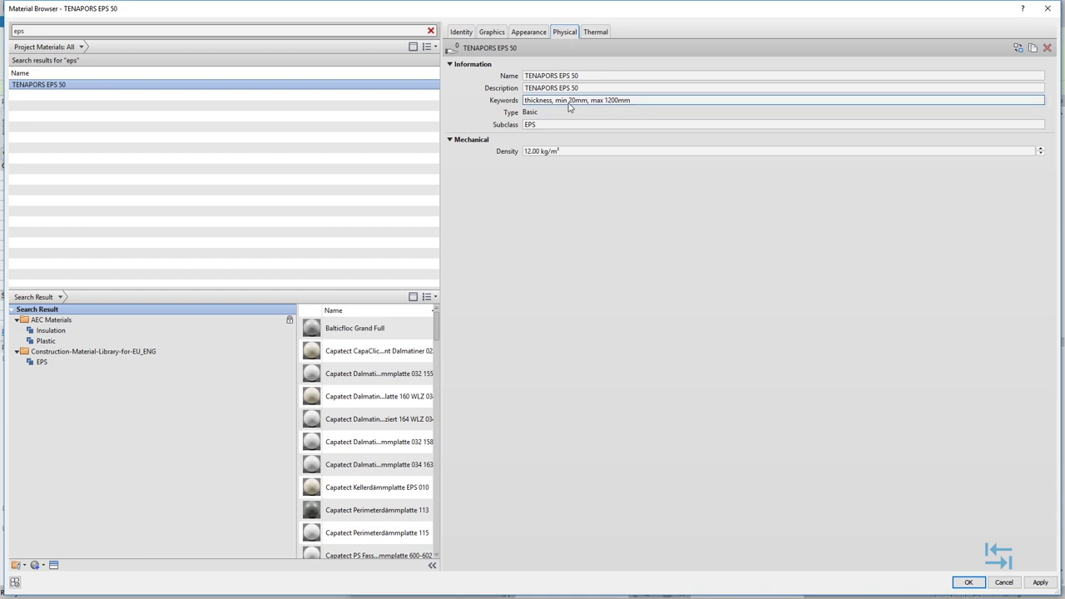
pyautogui.click(607, 110)
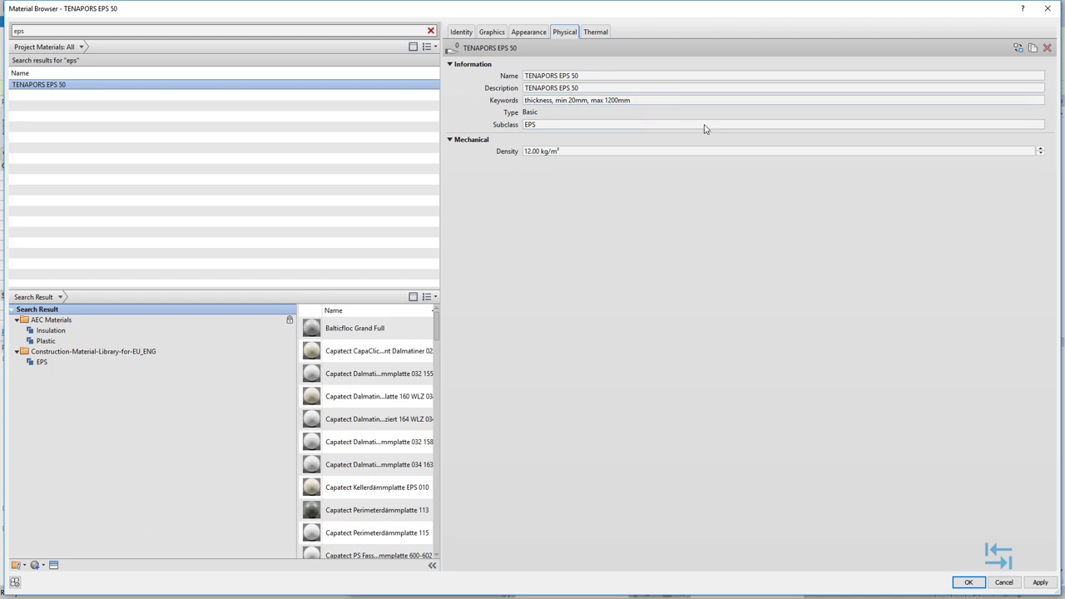
pyautogui.click(599, 101)
# - Examine the physical and identity data of ESTplast EPS 120 Perimeeter Pluss, and assign TENAPORS EPS 50 to the Thermal/Air Layer [3]
pyautogui.scroll(-10, 358, 387)
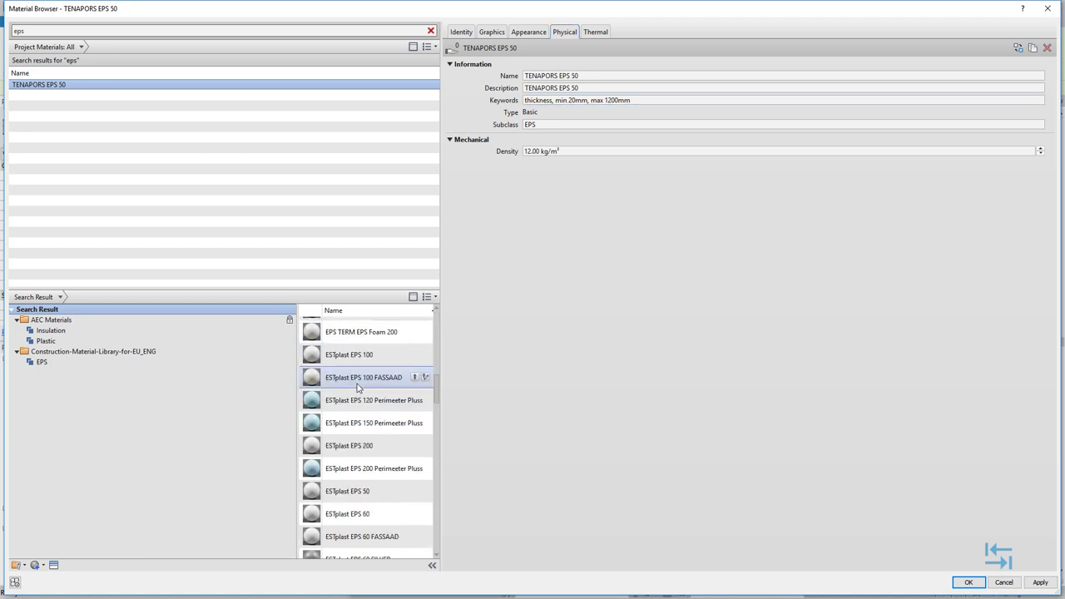
pyautogui.click(362, 410)
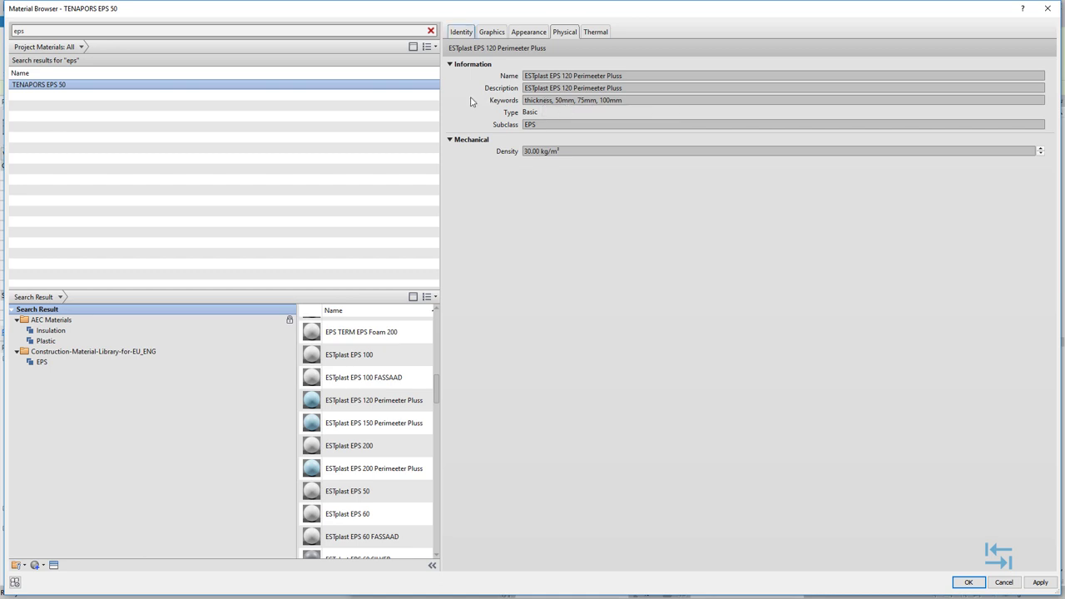
pyautogui.click(461, 32)
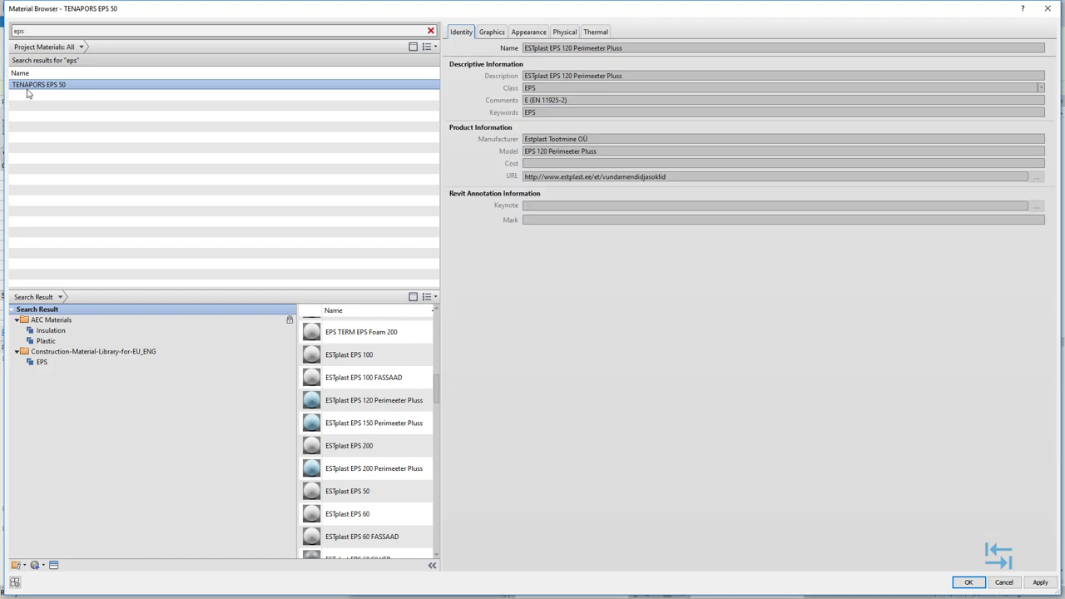
pyautogui.click(968, 583)
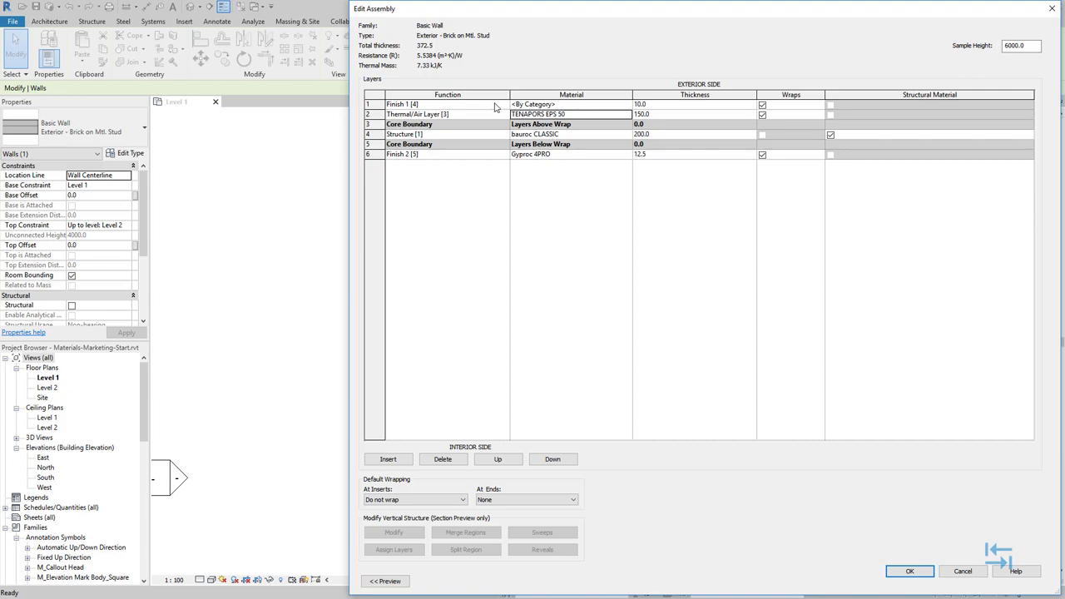
# - Search the material libraries for stone materials for the Finish 1 [4] layer
pyautogui.click(616, 104)
pyautogui.click(629, 104)
pyautogui.click(96, 30)
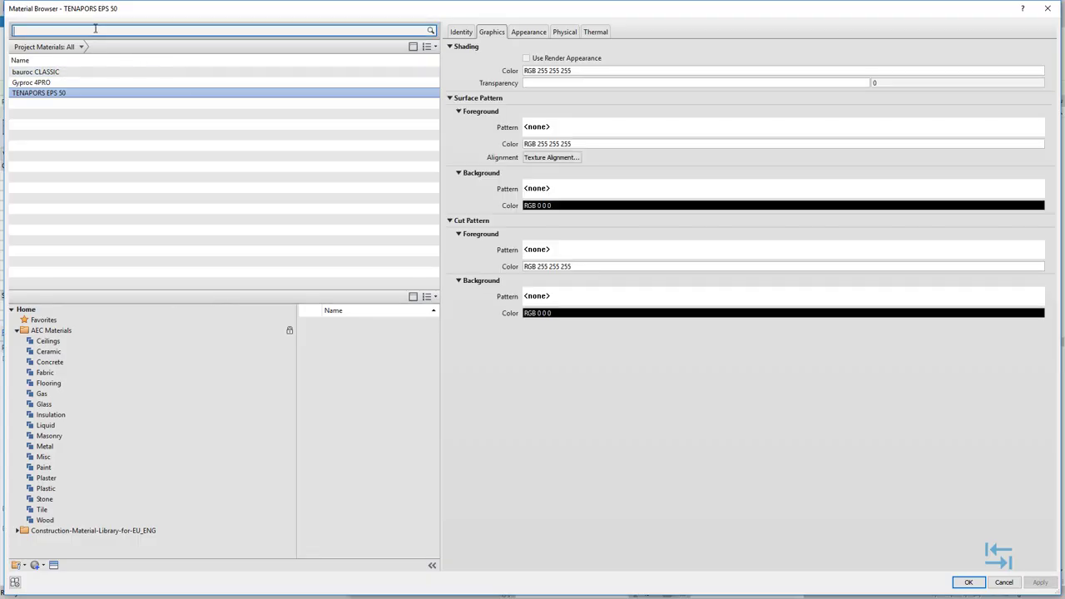
pyautogui.write('sto')
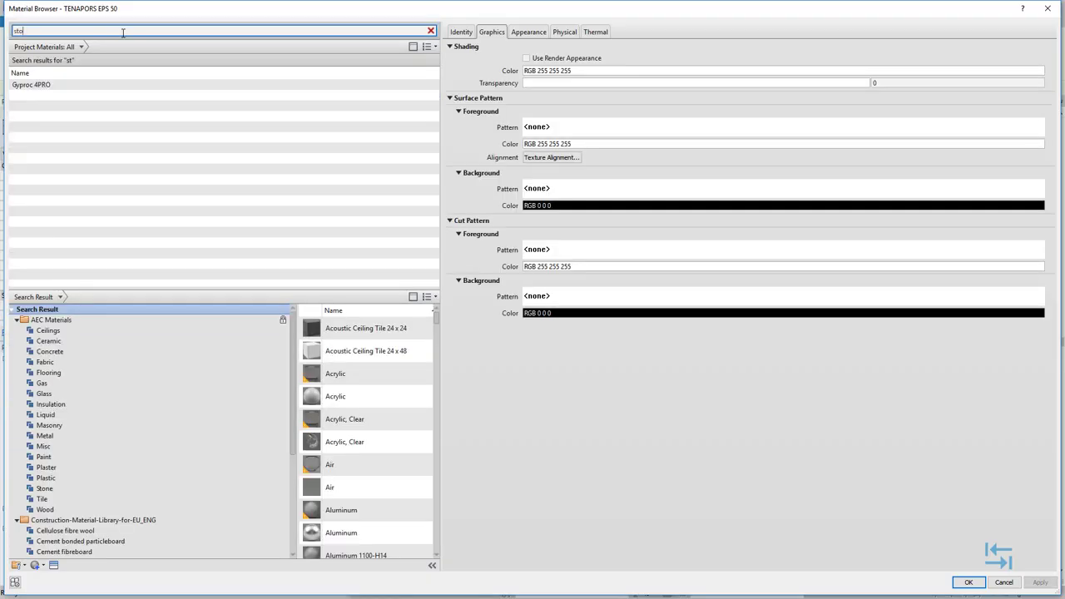
pyautogui.write('ne')
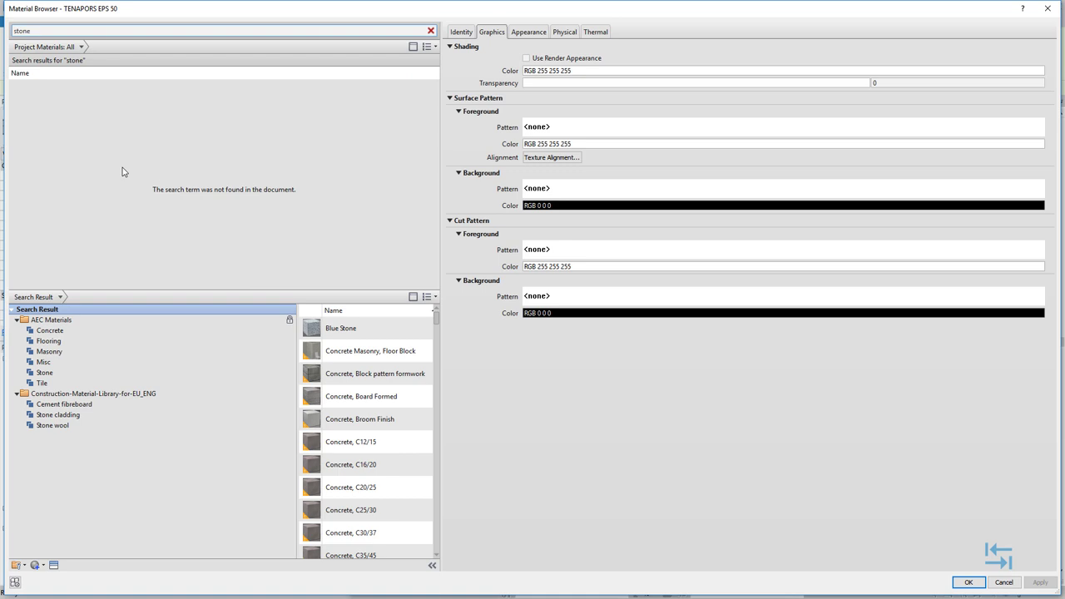
pyautogui.scroll(-5, 374, 429)
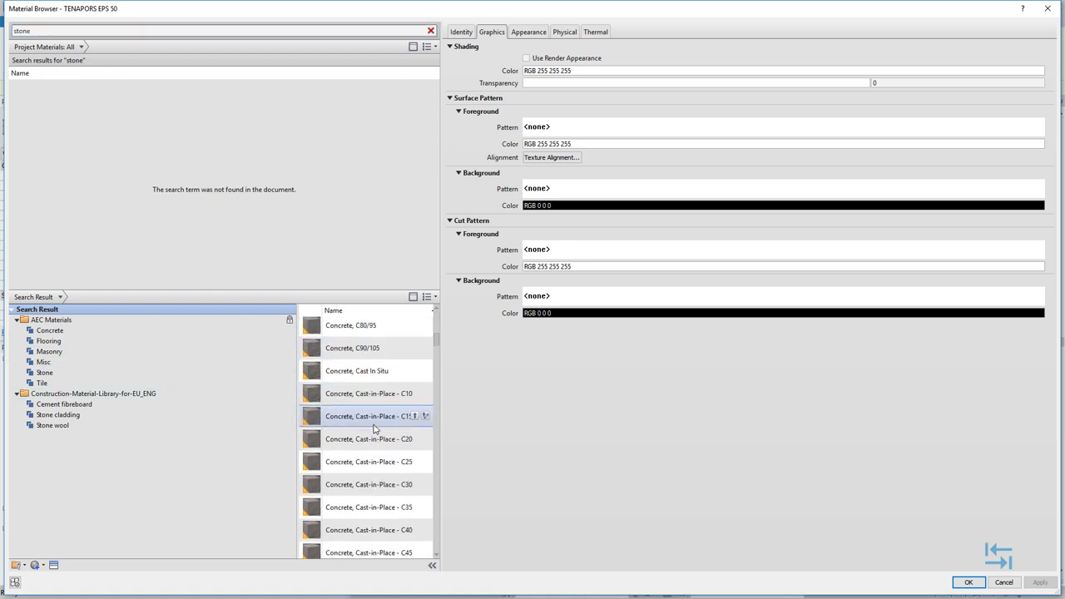
# - Search for tempsi materials, add Tempsi Colore to the project and assign it to the Finish 1 [4] layer
pyautogui.doubleClick(39, 30)
pyautogui.write('tempsi')
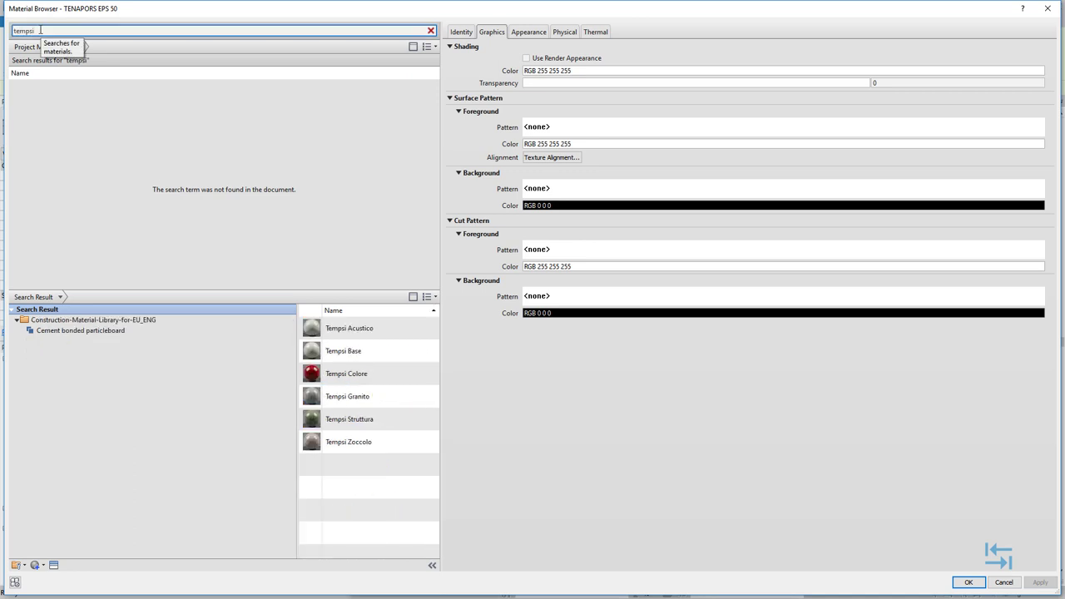
pyautogui.click(352, 376)
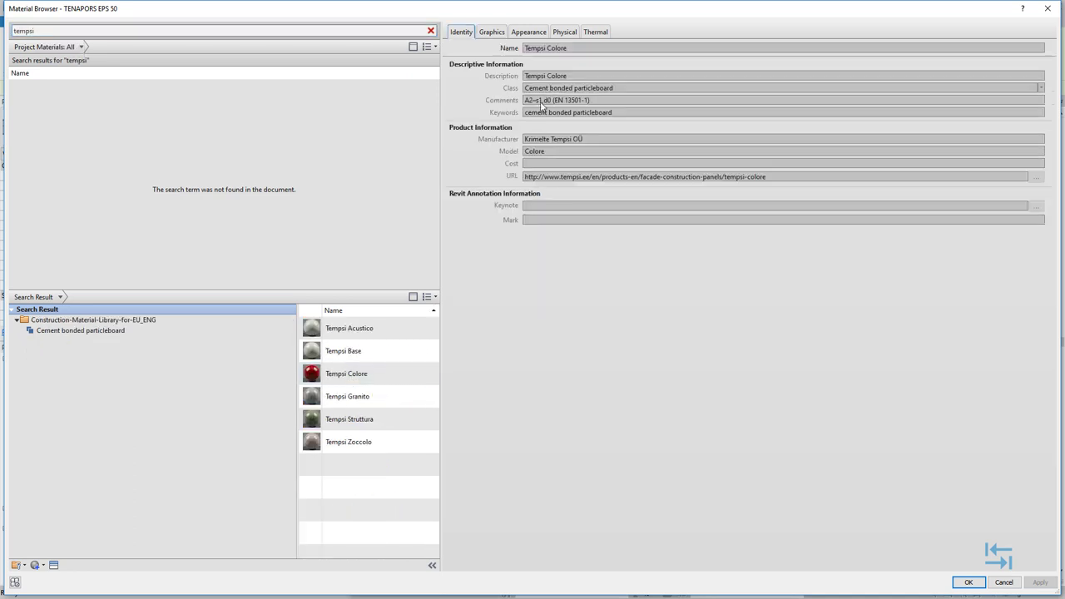
pyautogui.click(426, 374)
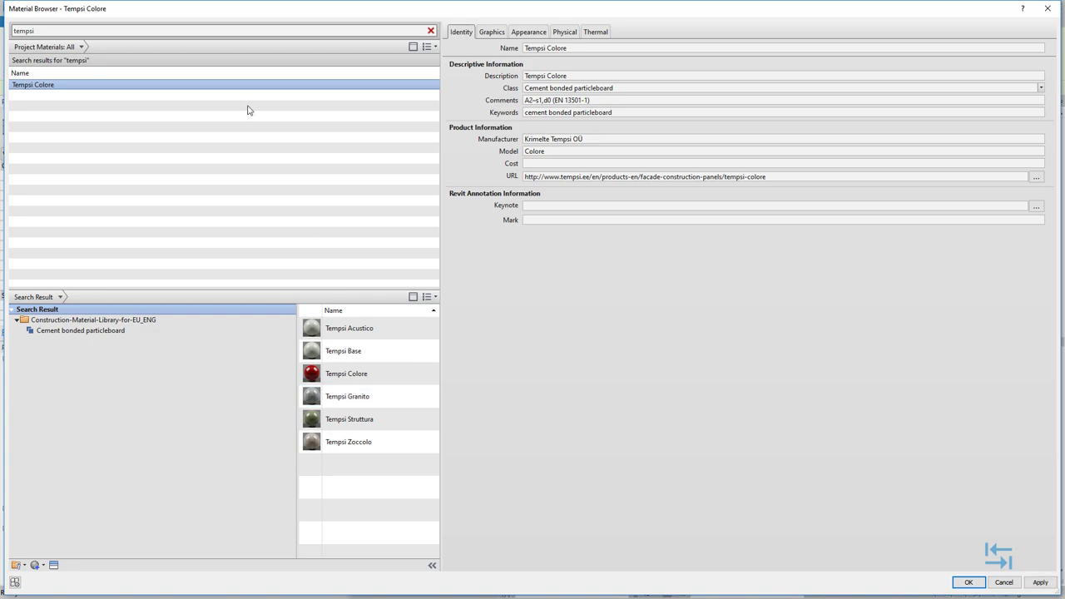
pyautogui.click(969, 583)
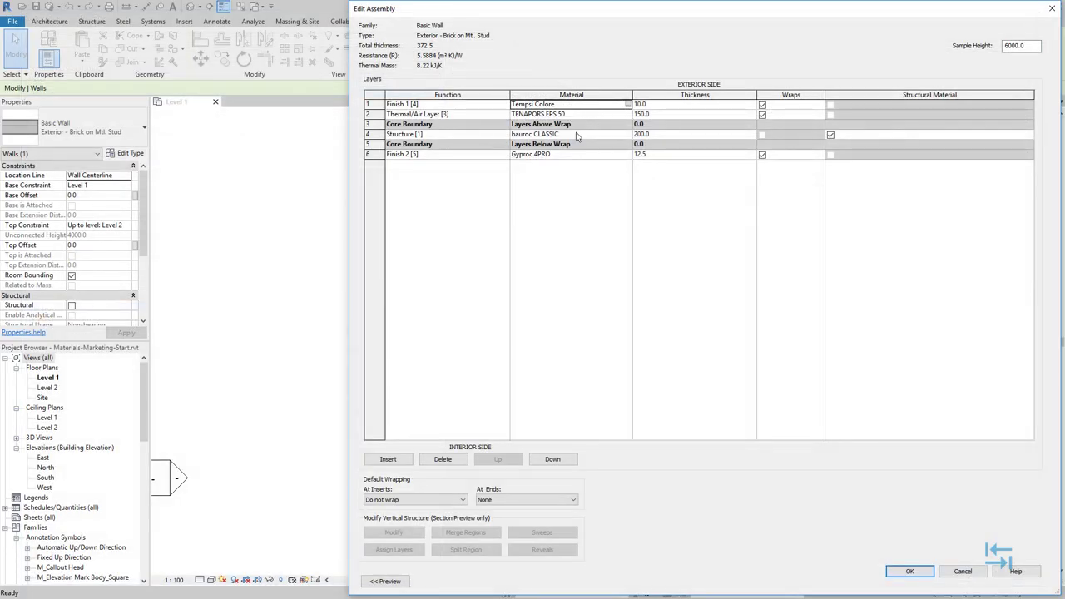
pyautogui.click(910, 571)
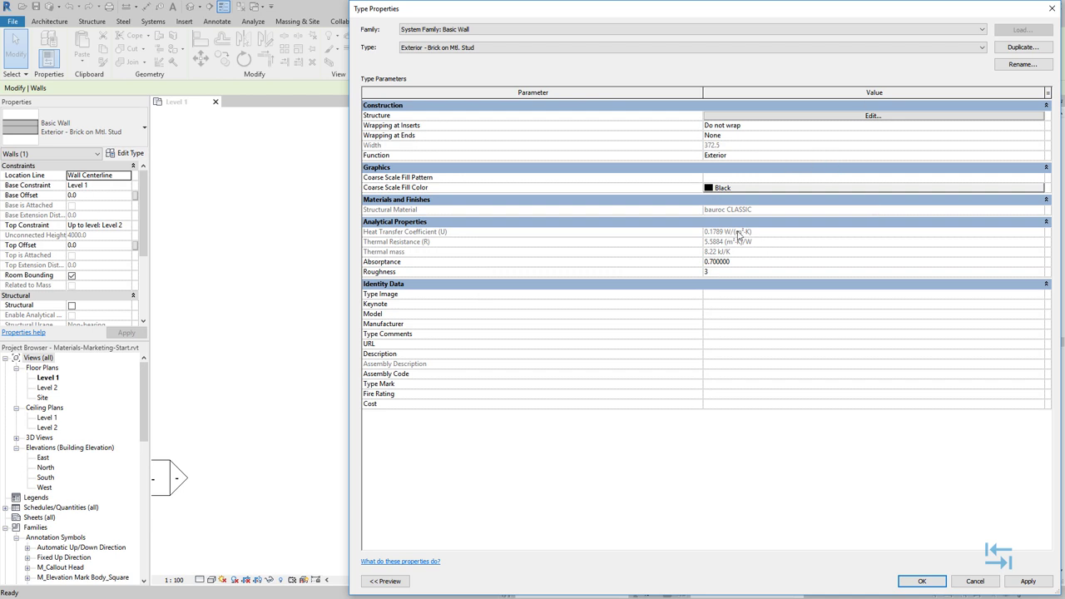
# - Search for PIR materials for the Thermal/Air Layer [3] and add Celotex XR4000 to the project materials
pyautogui.click(881, 116)
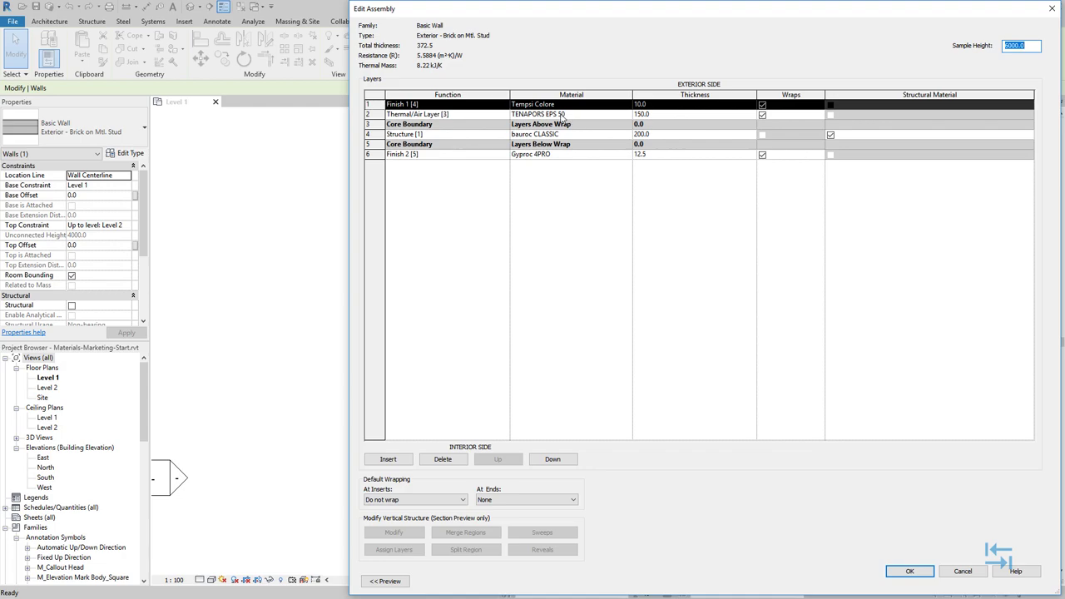
pyautogui.click(596, 117)
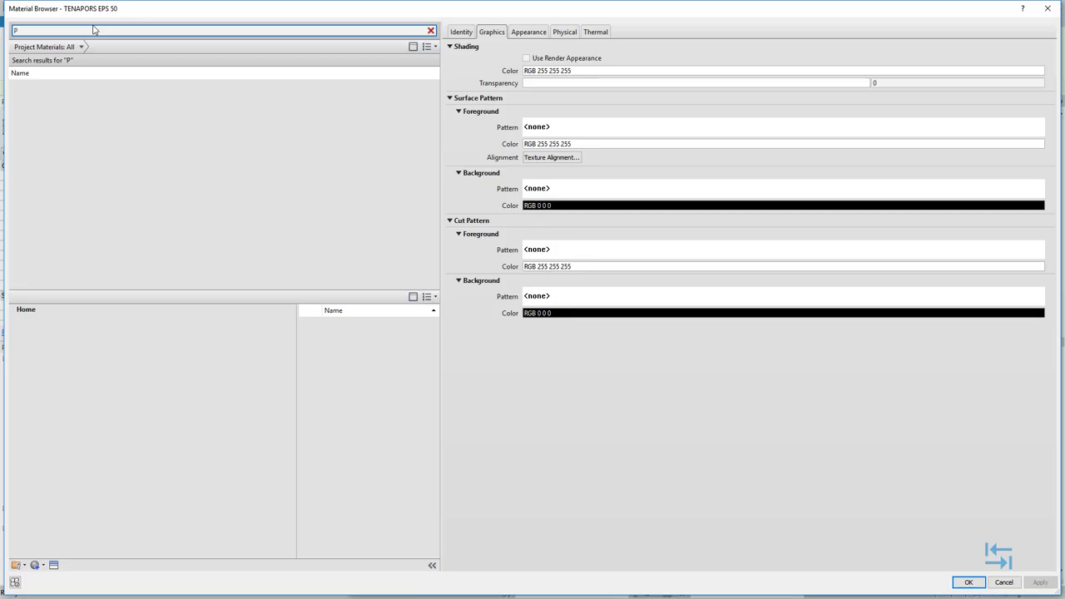
pyautogui.click(94, 30)
pyautogui.write('PIR')
pyautogui.scroll(-3, 368, 433)
pyautogui.click(368, 469)
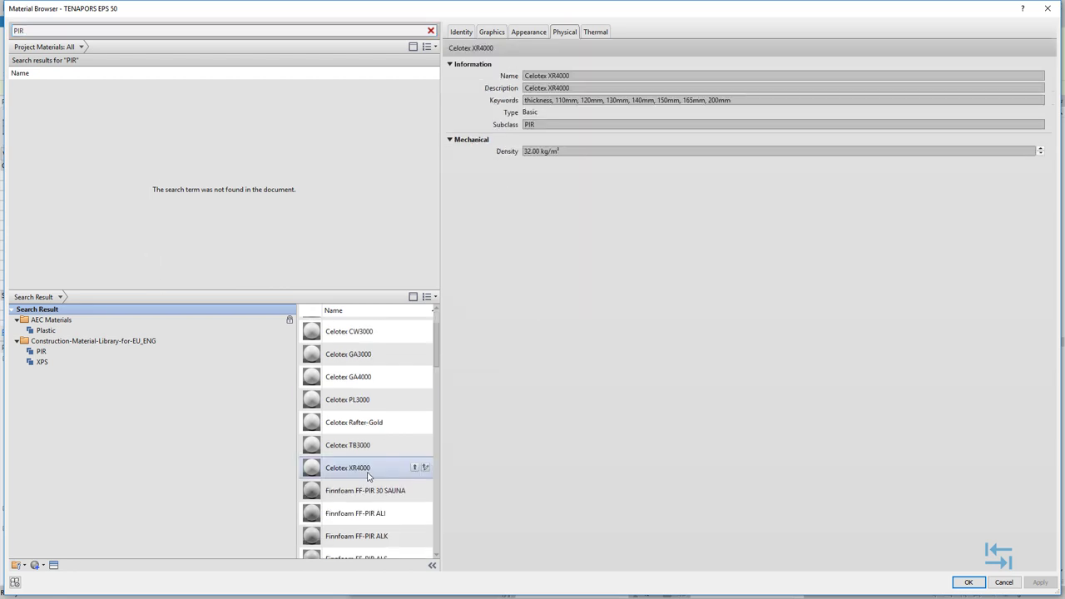
pyautogui.click(415, 468)
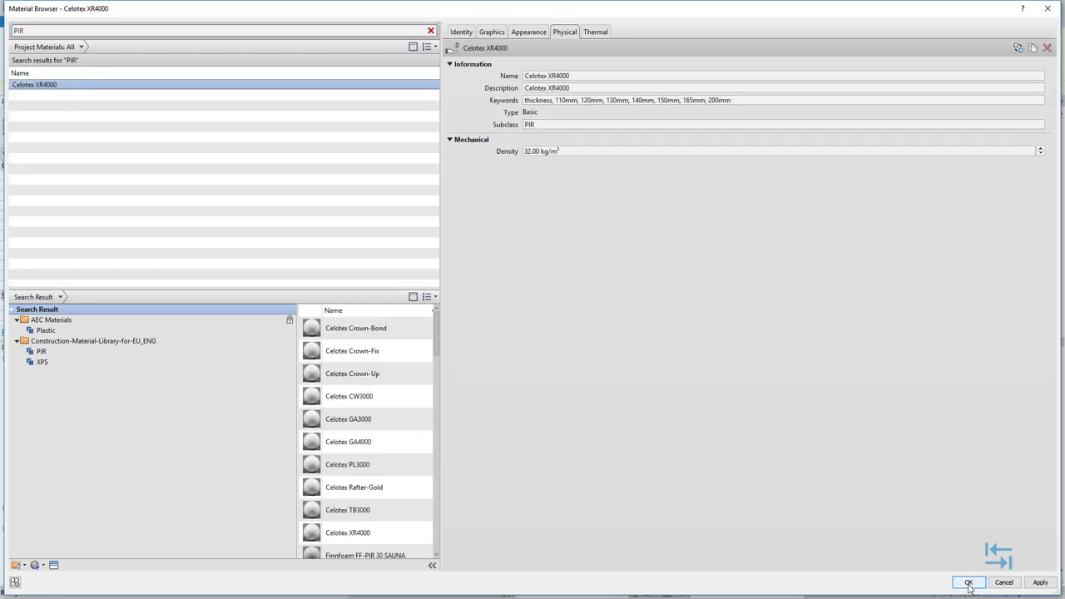
# - Check the thermal properties of Celotex XR4000 and assign it to the Thermal/Air Layer [3]
pyautogui.click(593, 33)
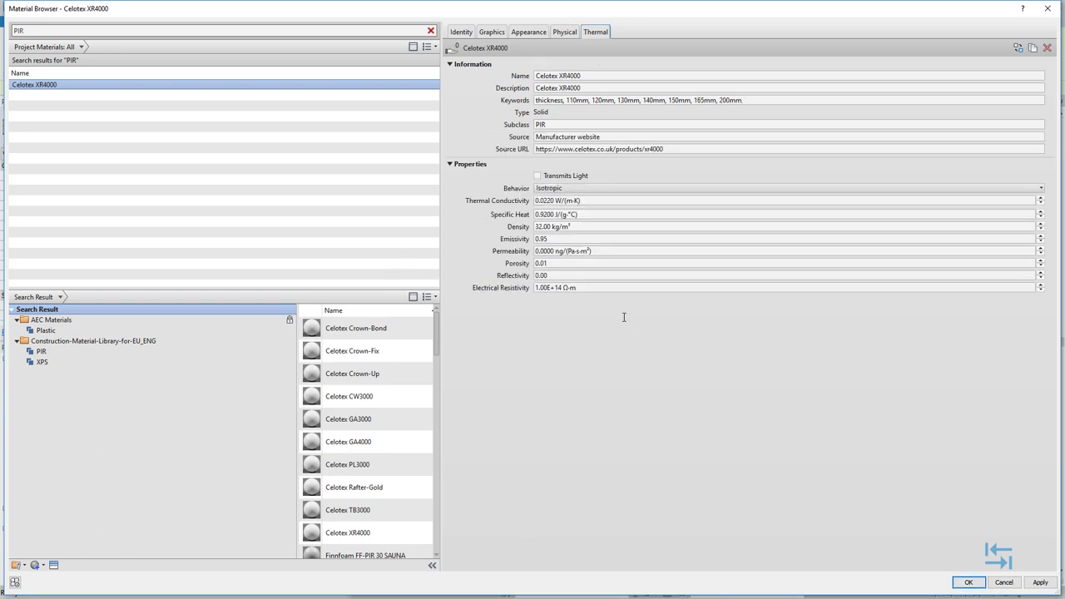
pyautogui.click(969, 582)
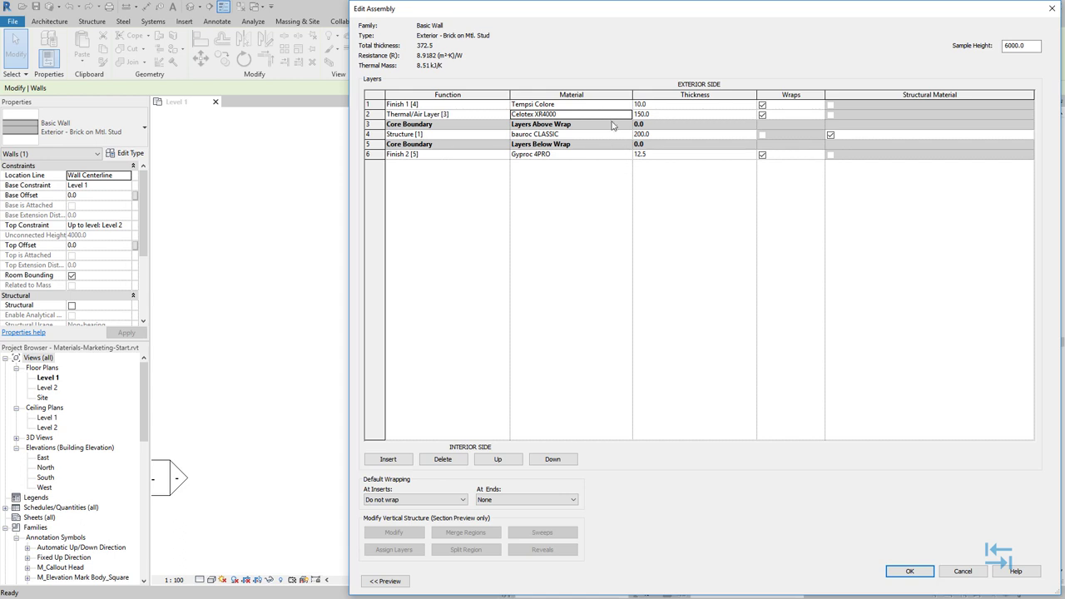
pyautogui.click(911, 573)
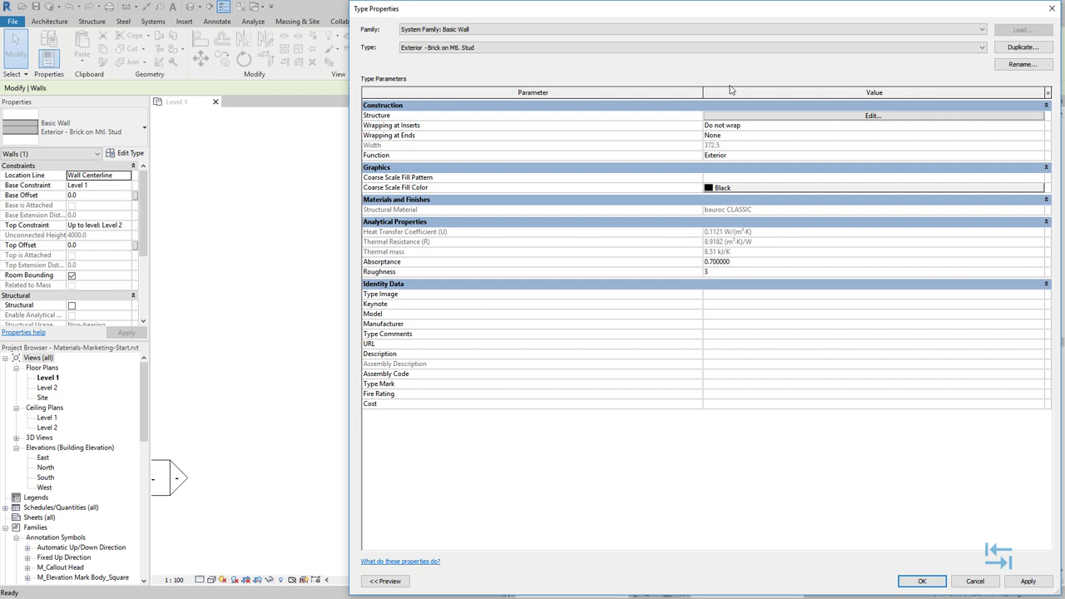
# - Set the thickness of the Thermal/Air Layer [3] to 100, review the wall type's analytical properties and accept the type changes
pyautogui.click(827, 119)
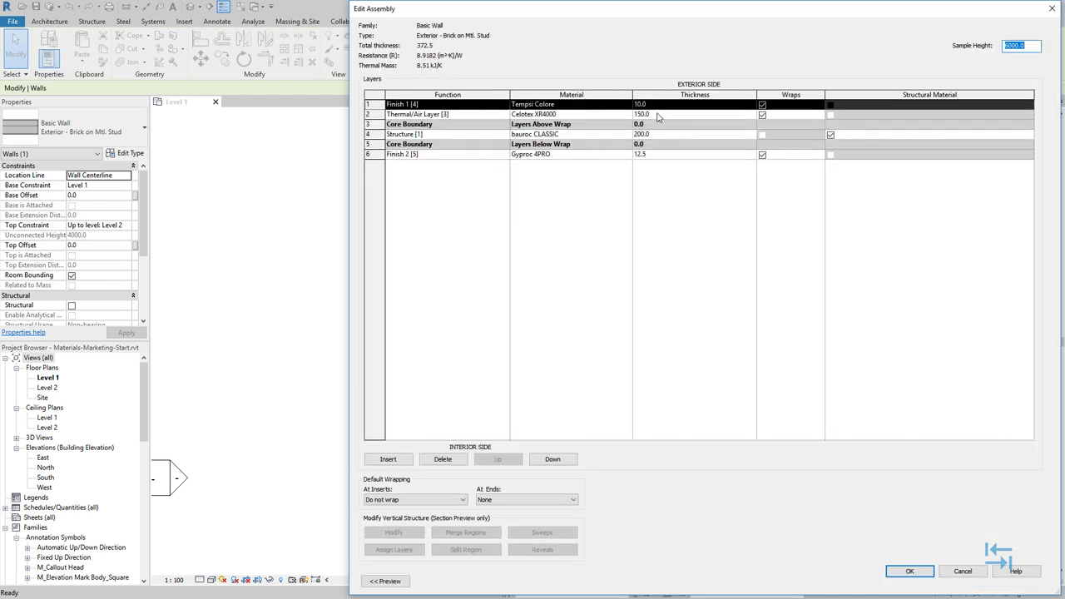
pyautogui.click(659, 114)
pyautogui.write('1')
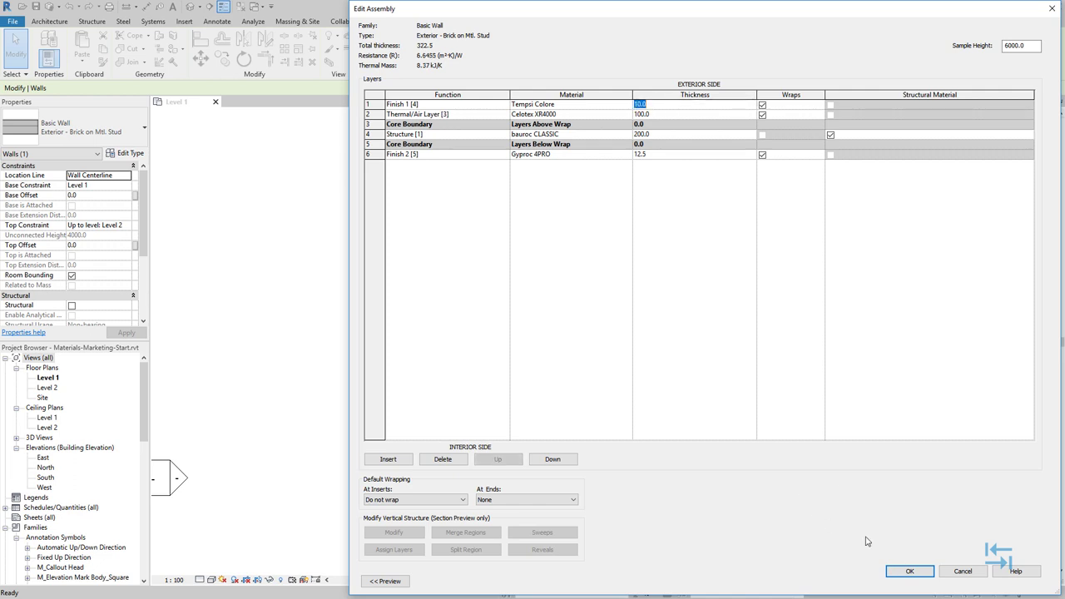
pyautogui.click(910, 572)
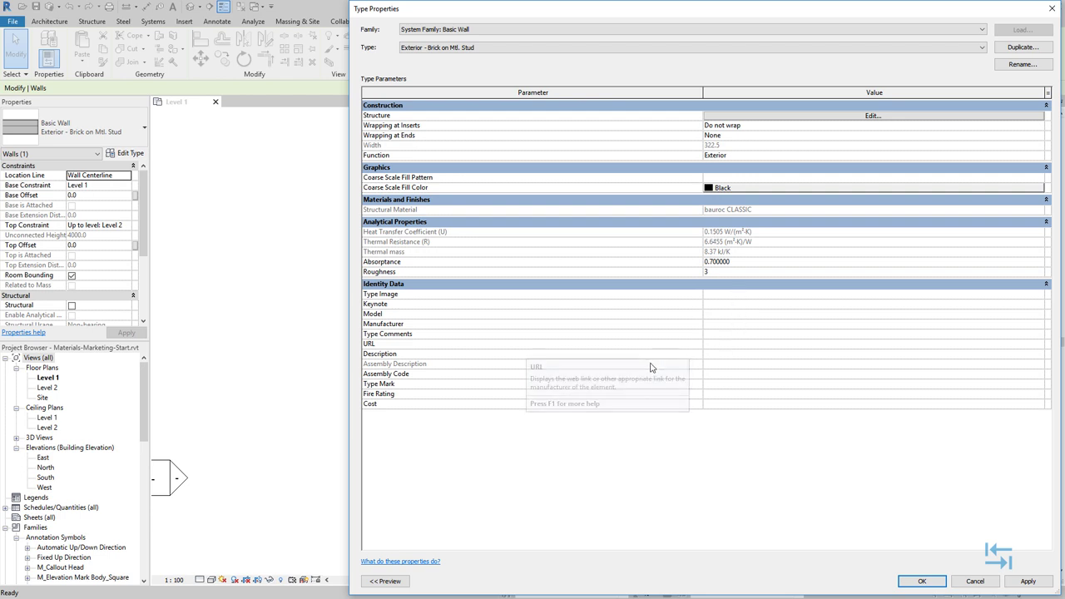
pyautogui.moveTo(472, 234)
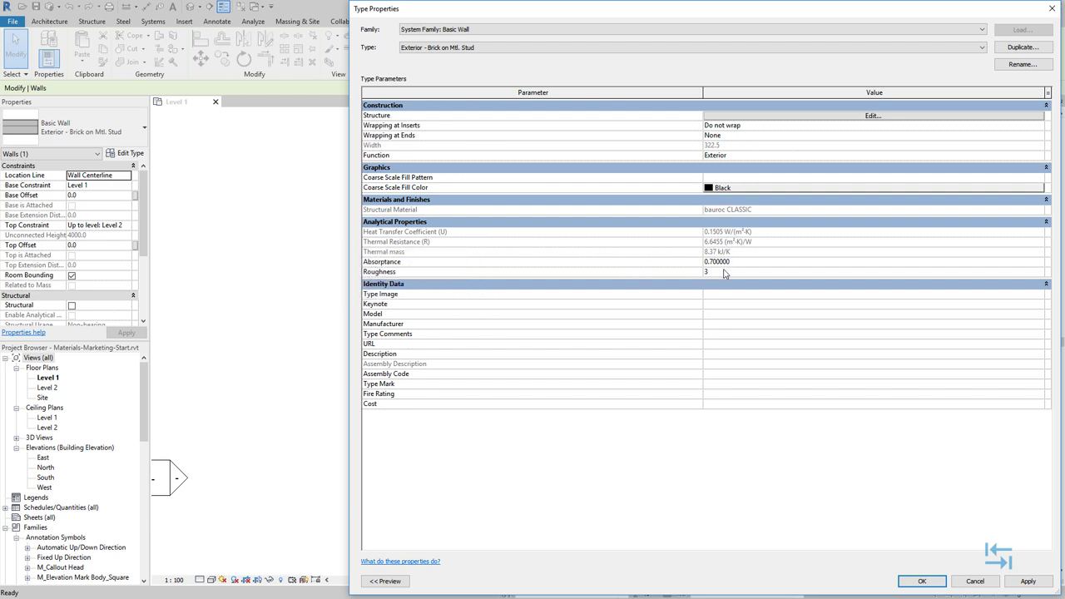
pyautogui.moveTo(554, 131)
pyautogui.moveTo(590, 135)
pyautogui.click(922, 581)
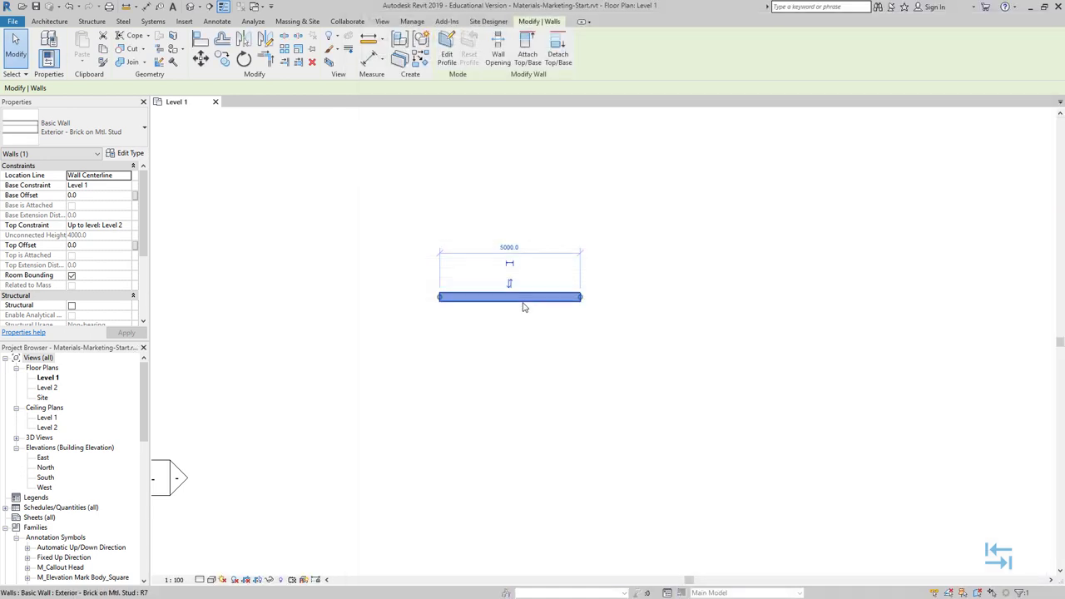
# - Open the default 3D view and create parts from the exterior wall
pyautogui.click(621, 404)
pyautogui.click(190, 6)
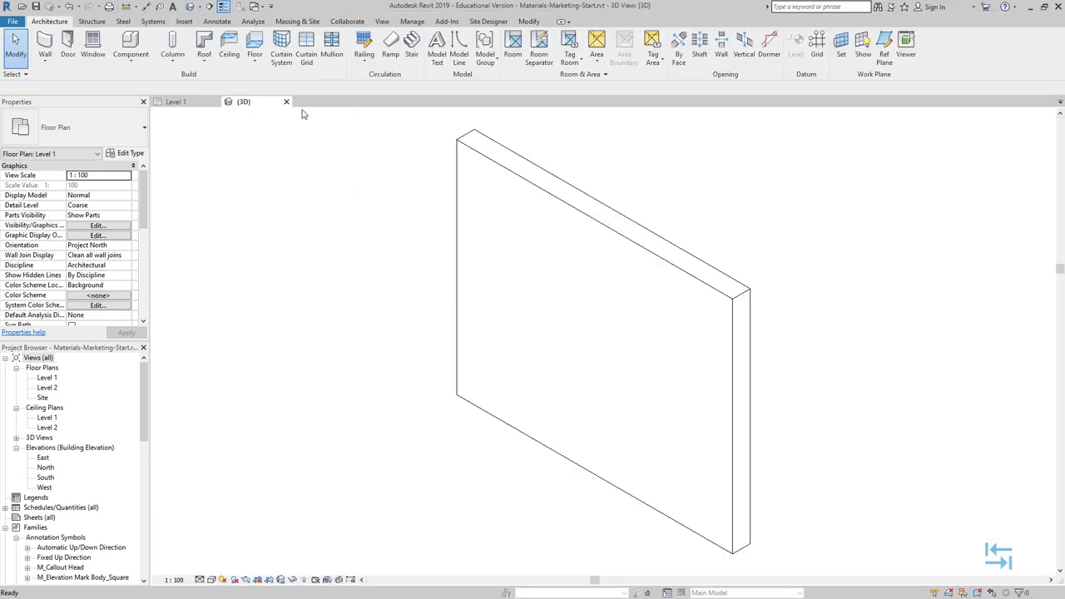
pyautogui.click(637, 254)
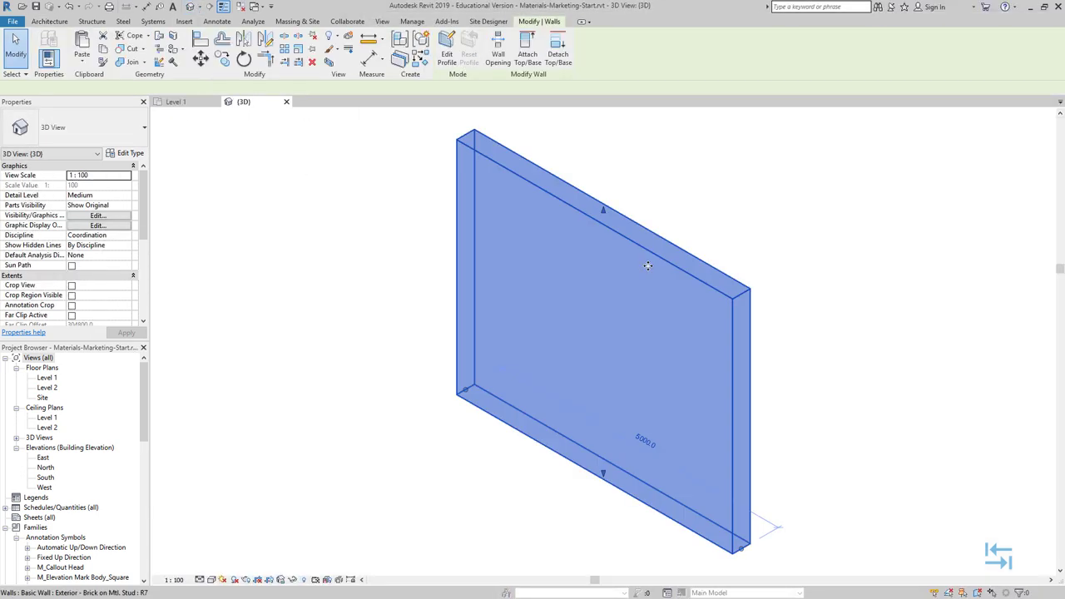
pyautogui.click(399, 60)
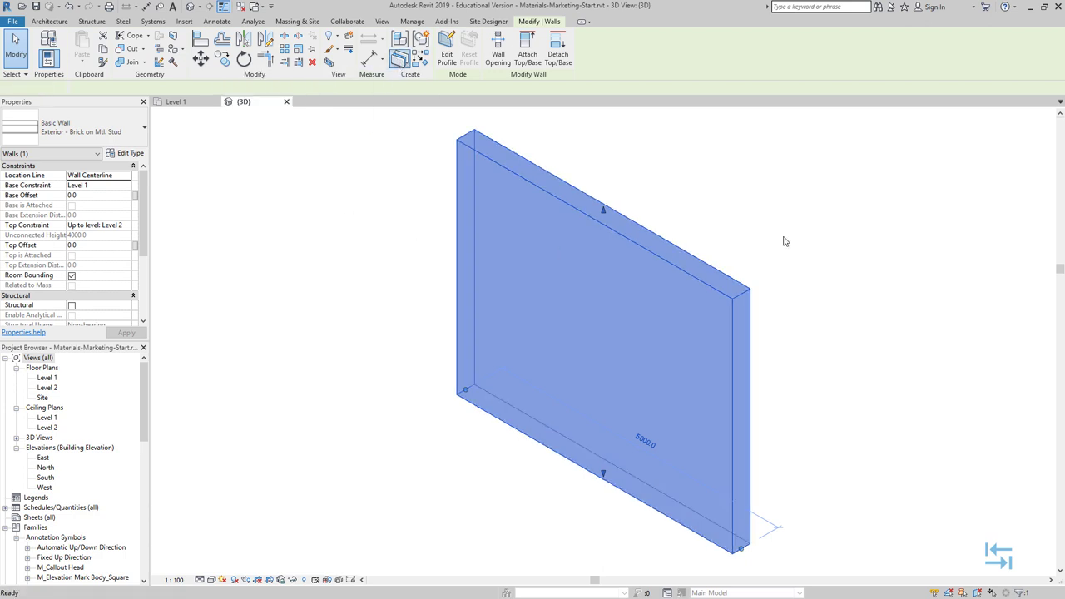
# - Display the 3D view in a shaded visual style and inspect both faces of the wall
pyautogui.click(222, 580)
pyautogui.click(224, 545)
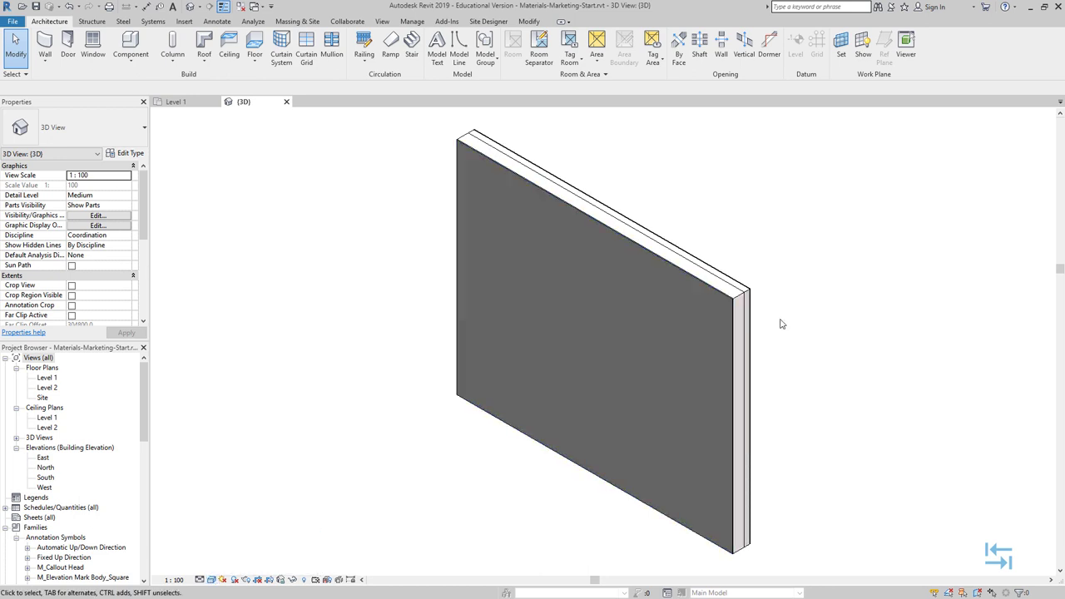
pyautogui.moveTo(780, 333)
pyautogui.keyDown('shift'); pyautogui.mouseDown(button='middle')
pyautogui.moveTo(602, 292)
pyautogui.moveTo(741, 330)
pyautogui.mouseUp(button='middle'); pyautogui.keyUp('shift')
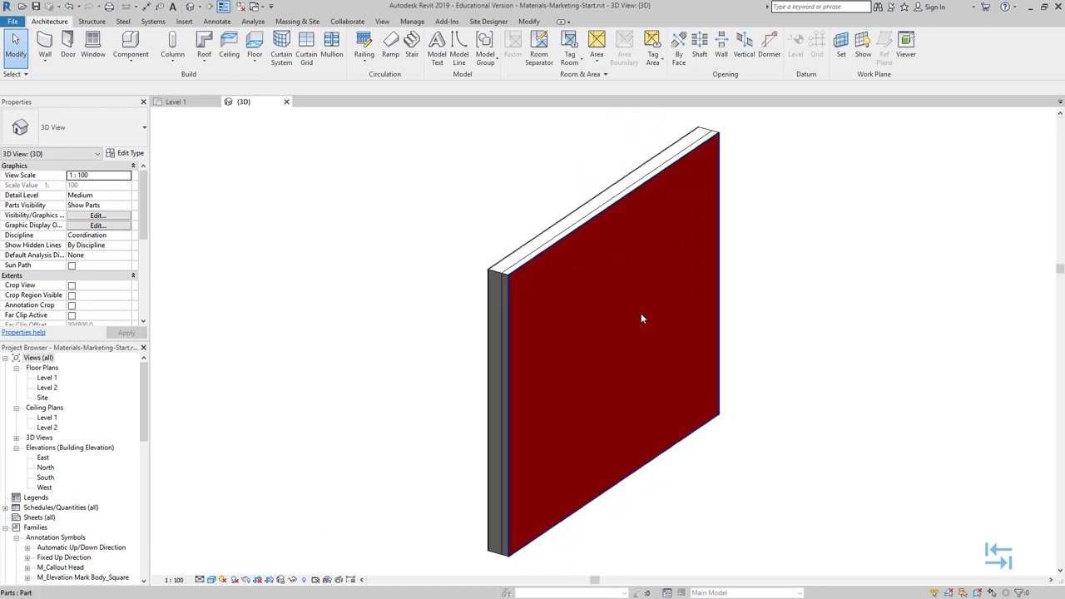
pyautogui.keyDown('shift'); pyautogui.moveTo(523, 343); pyautogui.dragTo(518, 355, button='middle'); pyautogui.keyUp('shift')
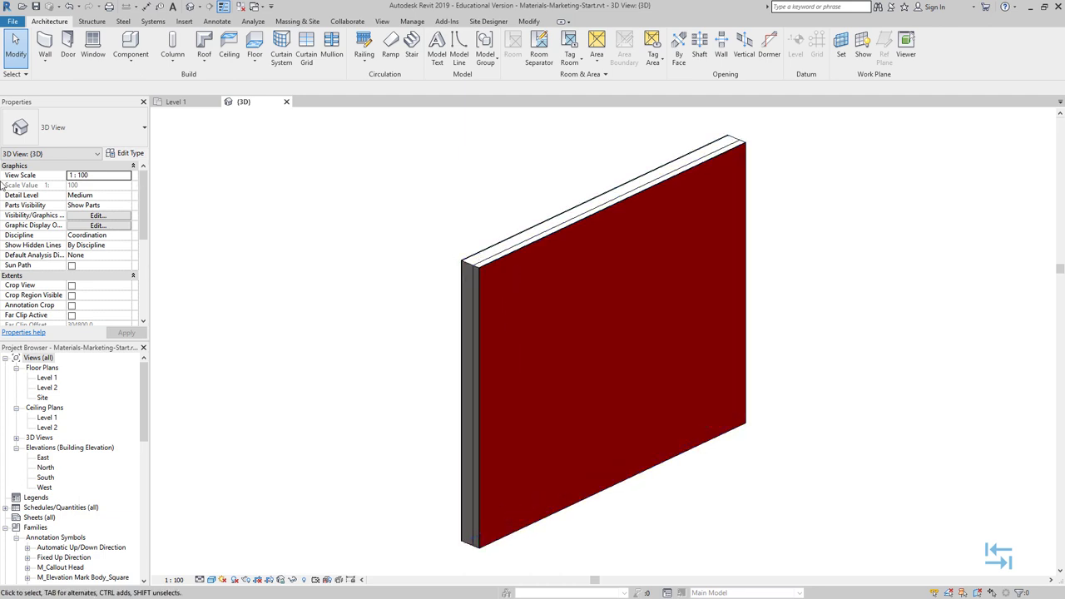
# - Set the 3D view's Parts Visibility to Show Original
pyautogui.click(102, 207)
pyautogui.click(102, 207)
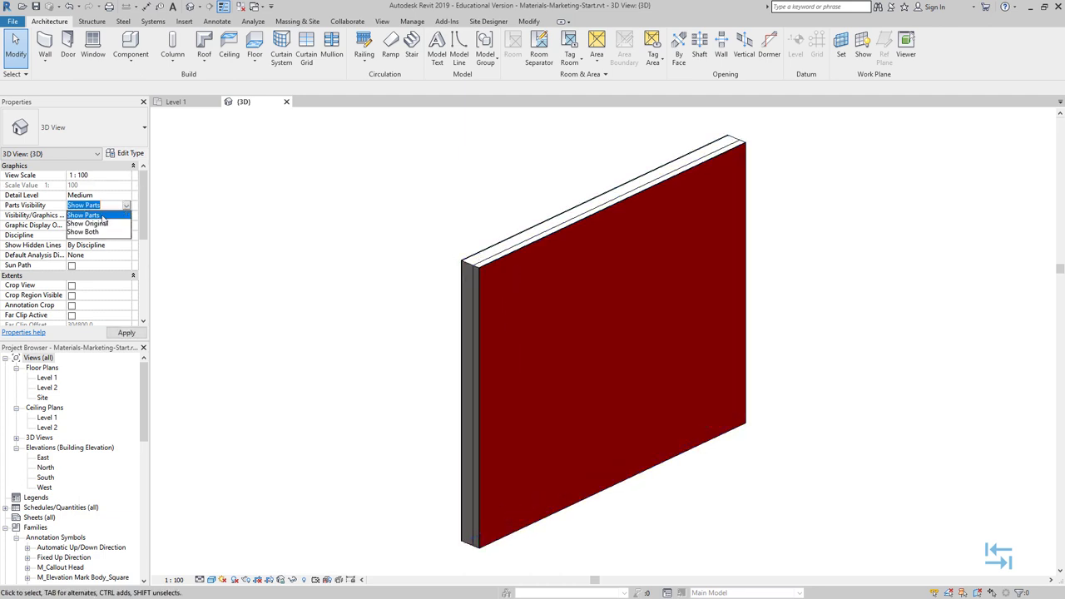
pyautogui.click(99, 223)
# - Edit the exterior wall type's structure, search the materials for isover and choose ISOVER KL 32 for the Thermal/Air Layer [3]
pyautogui.click(554, 227)
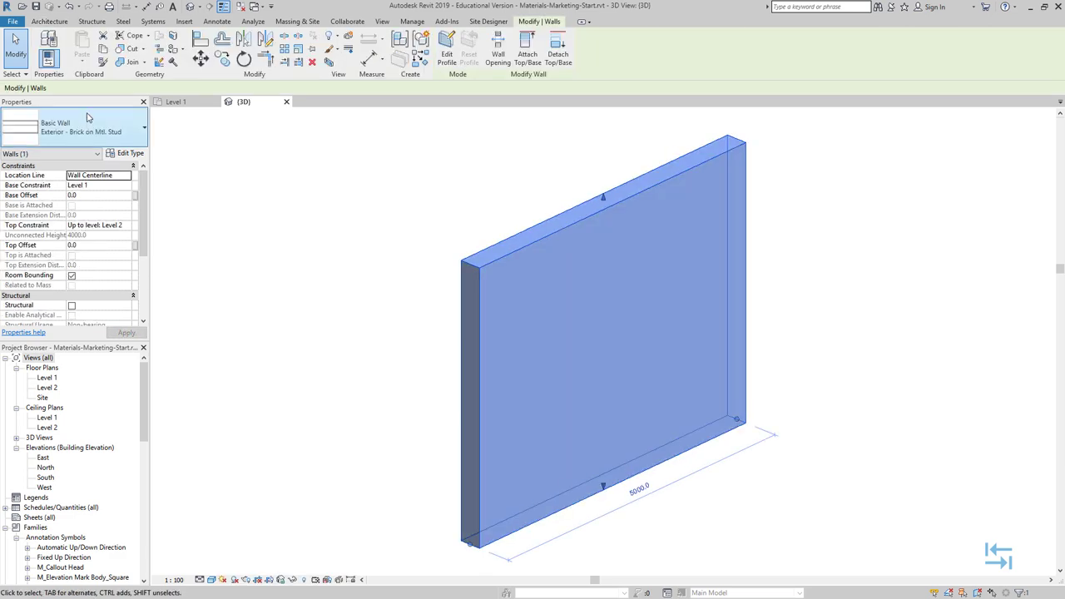
pyautogui.click(128, 153)
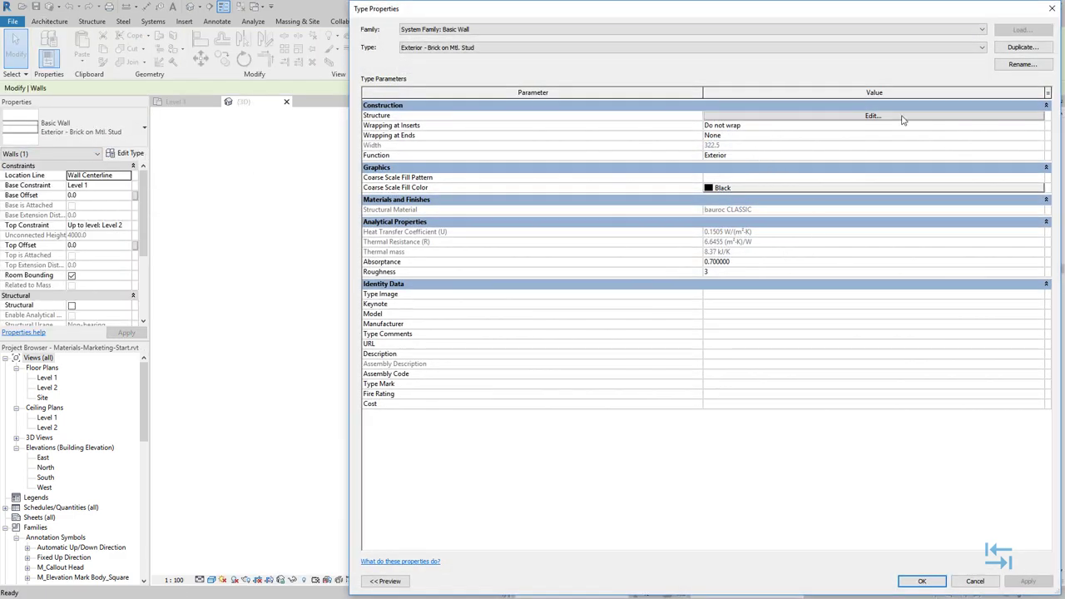
pyautogui.click(873, 116)
pyautogui.click(626, 116)
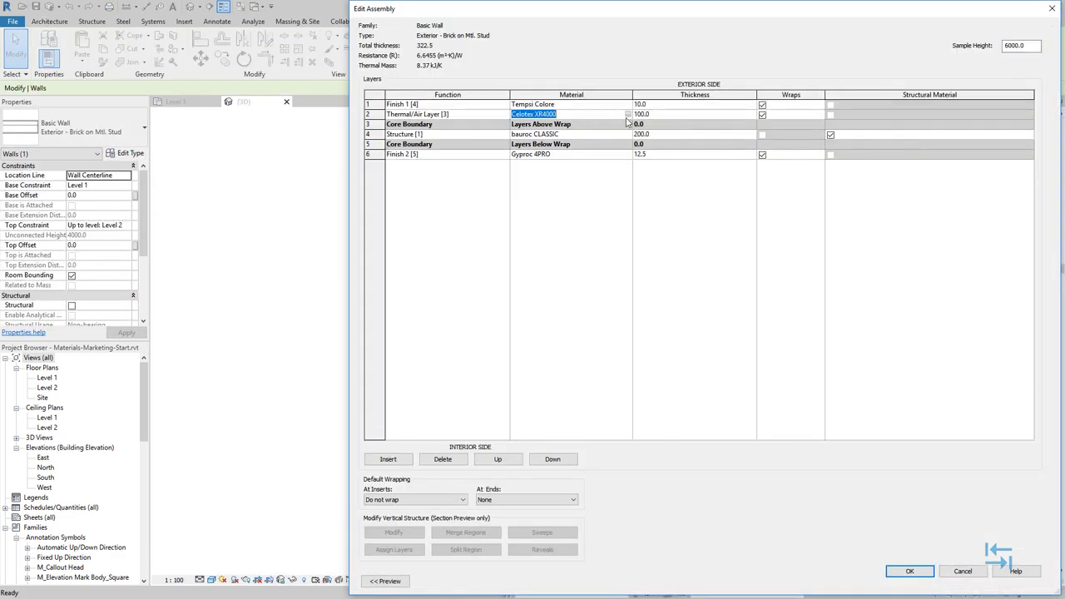
pyautogui.click(628, 115)
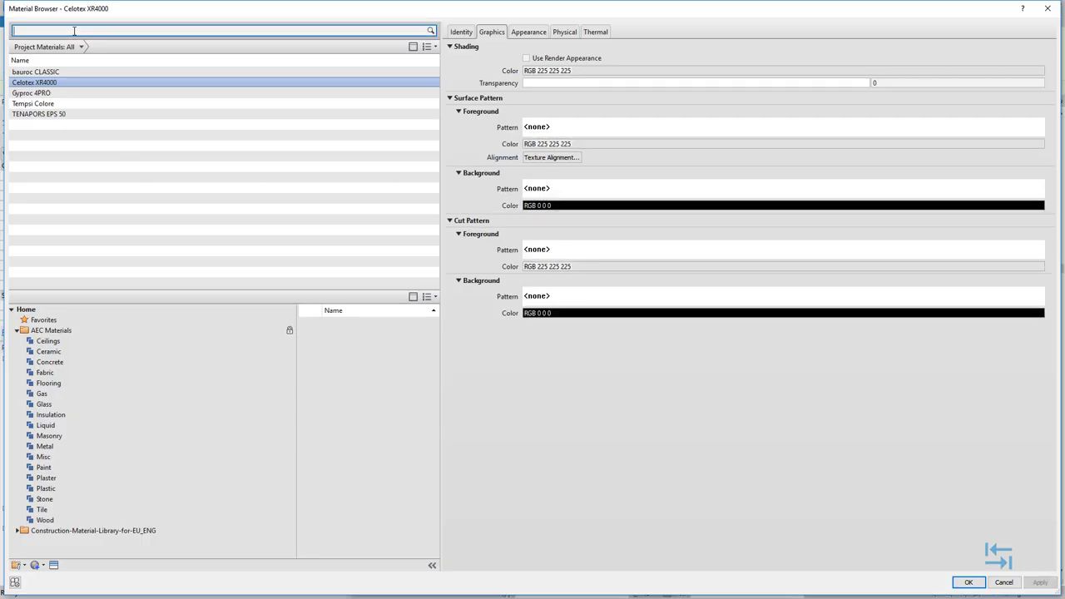
pyautogui.click(74, 30)
pyautogui.write('isover')
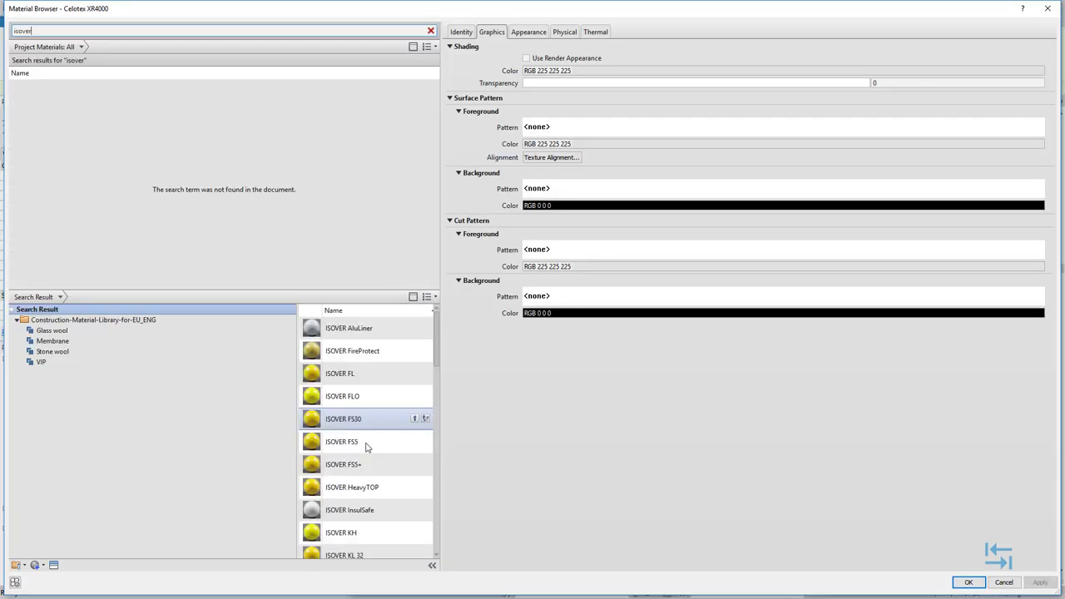
pyautogui.scroll(-5, 370, 450)
pyautogui.click(355, 366)
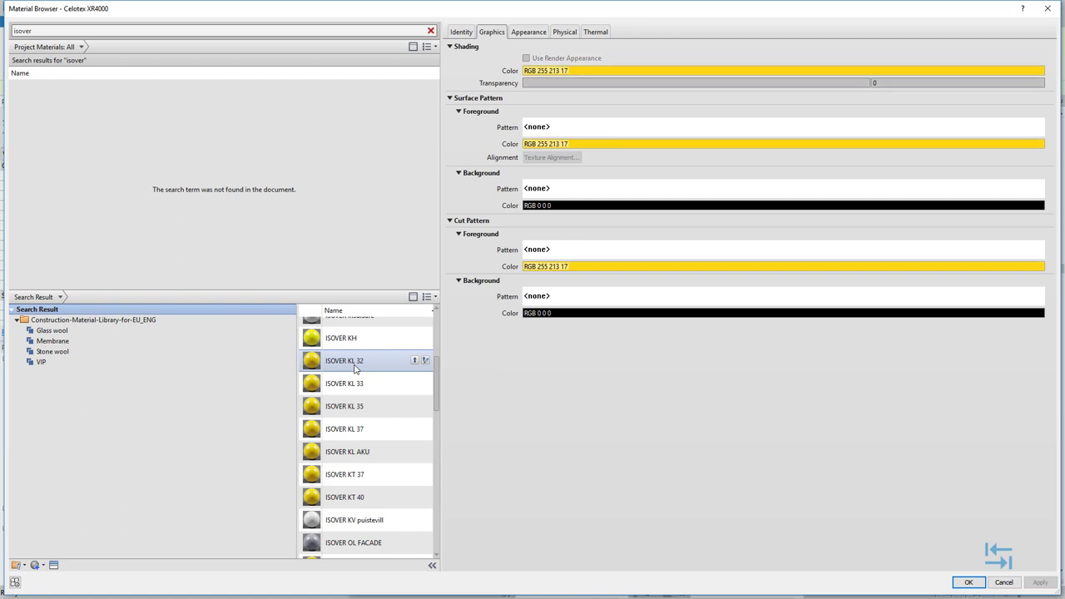
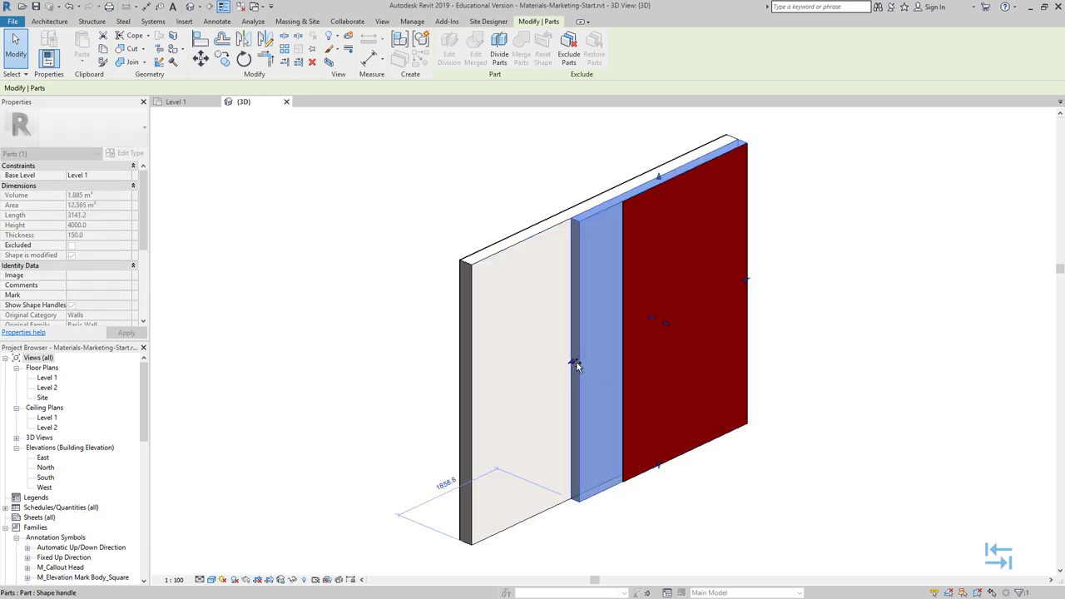
# - Save the 3D view's orientation and lock the view under the name Materials
pyautogui.press('Escape')
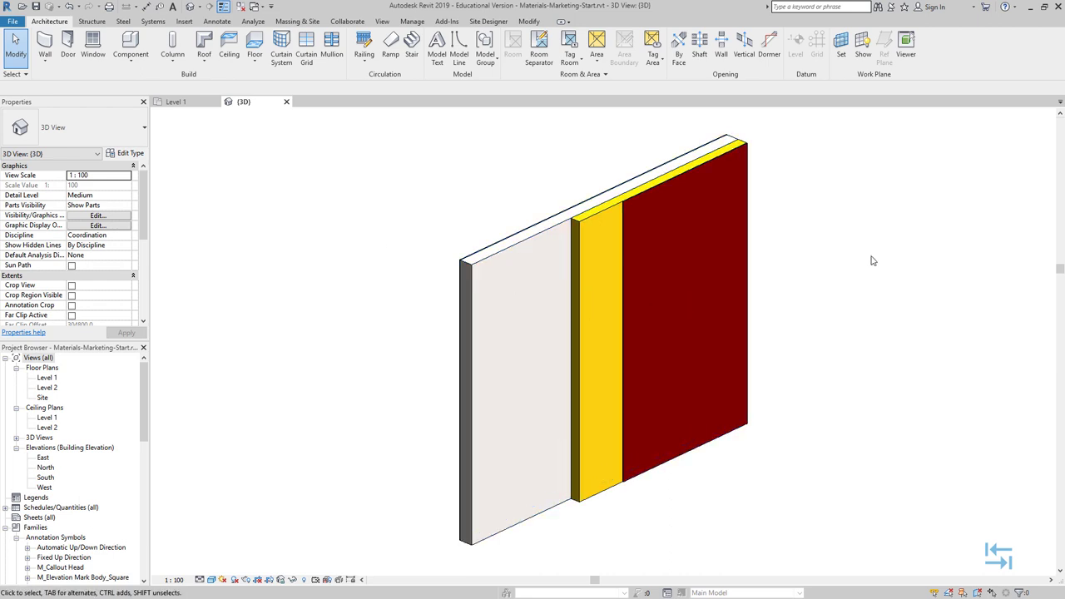
pyautogui.moveTo(869, 346); pyautogui.dragTo(842, 352, button='middle')
pyautogui.scroll(-1, 361, 340)
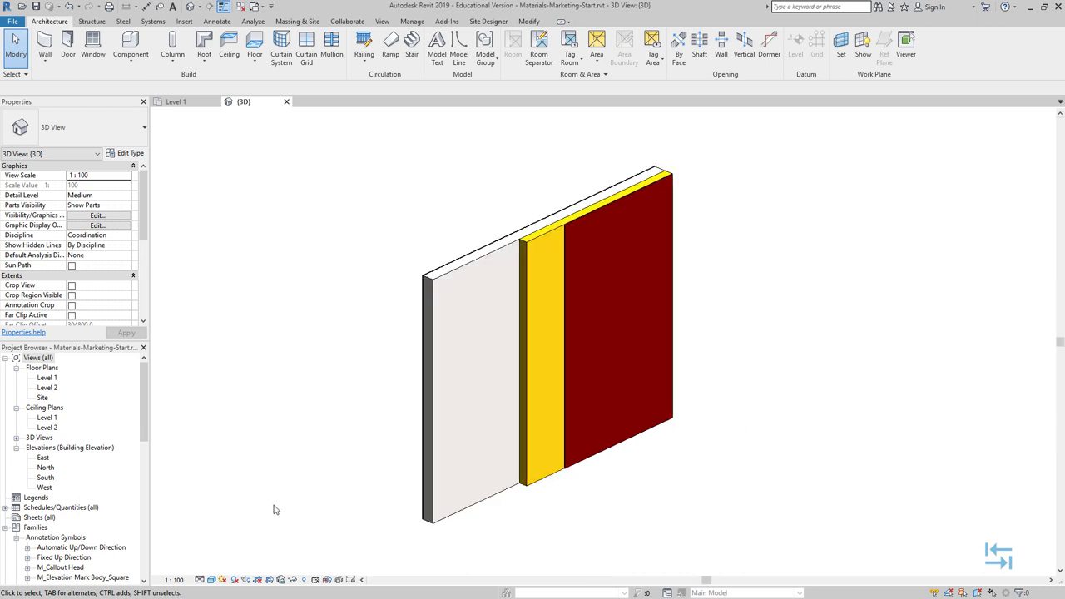
pyautogui.click(282, 579)
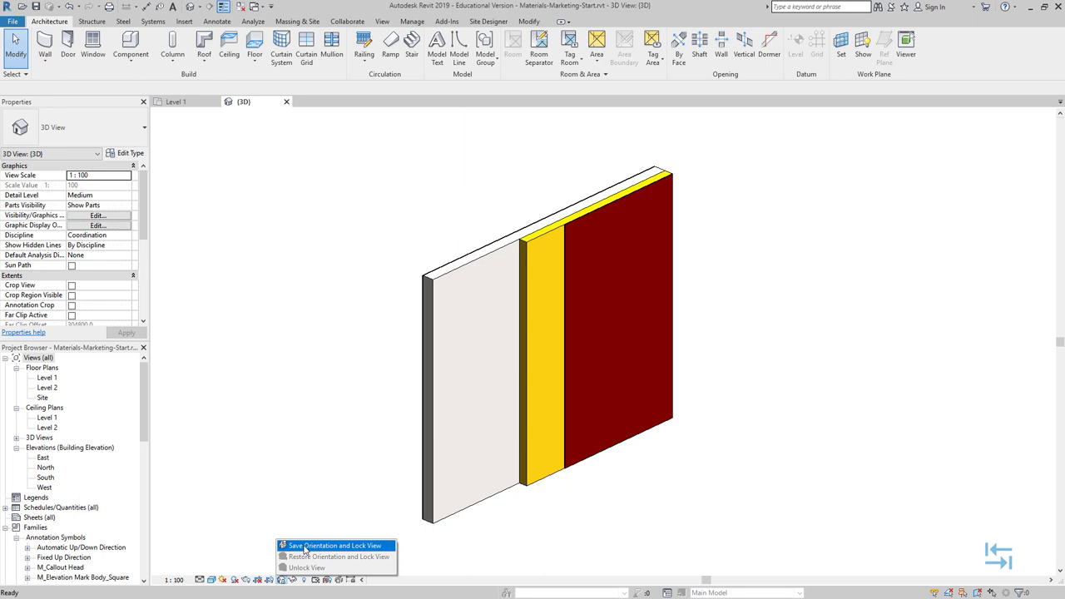
pyautogui.click(306, 549)
pyautogui.write('Materials')
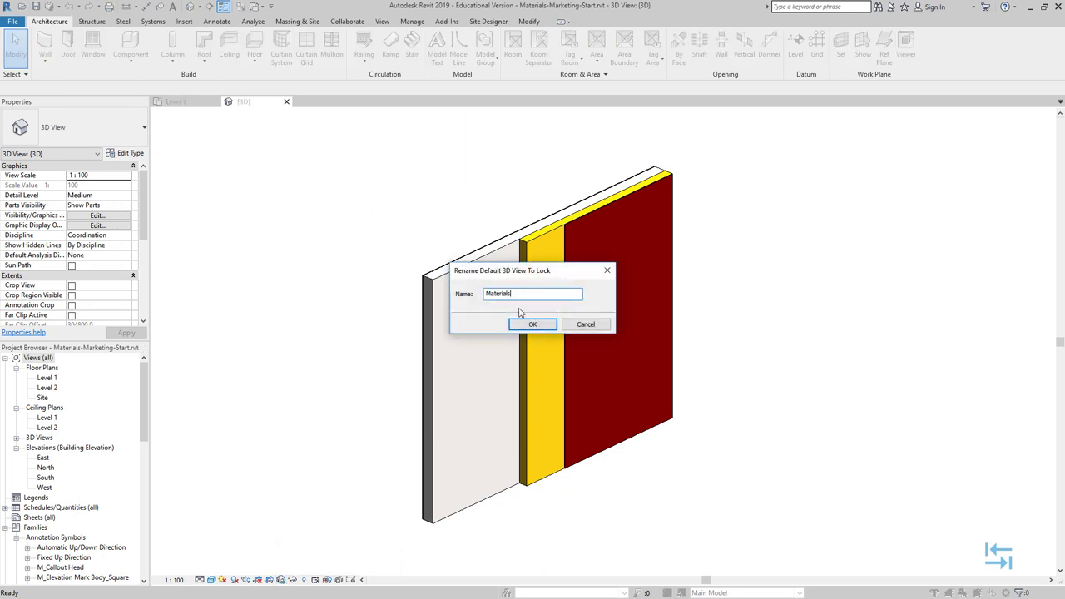
pyautogui.click(531, 324)
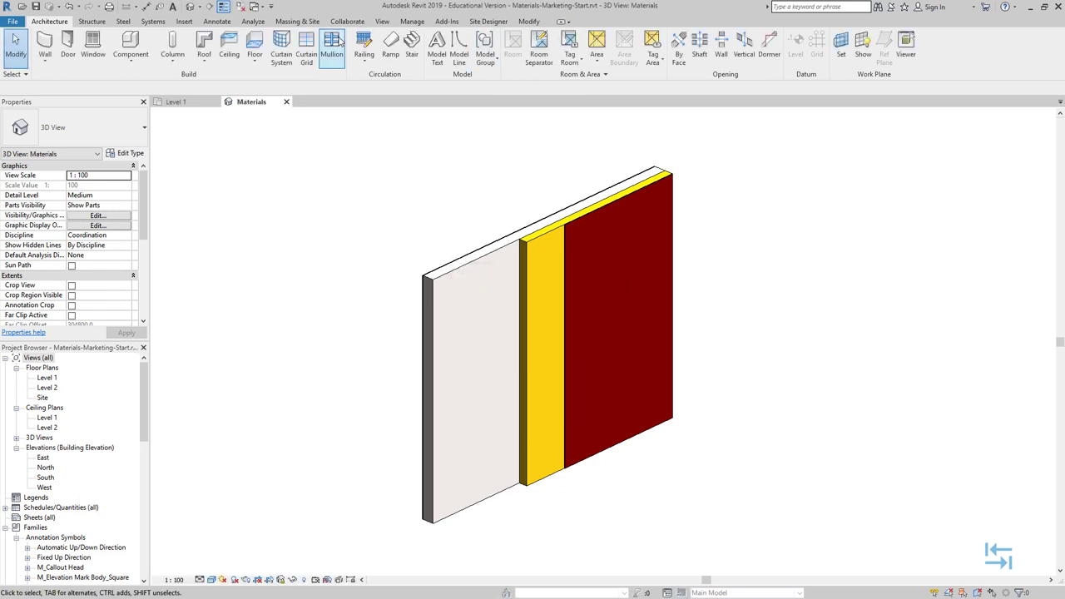
# - Place material tags with leaders on the Tempsi Colore, ISOVER KL 32 and bauroc CLASSIC parts of the wall
pyautogui.click(217, 21)
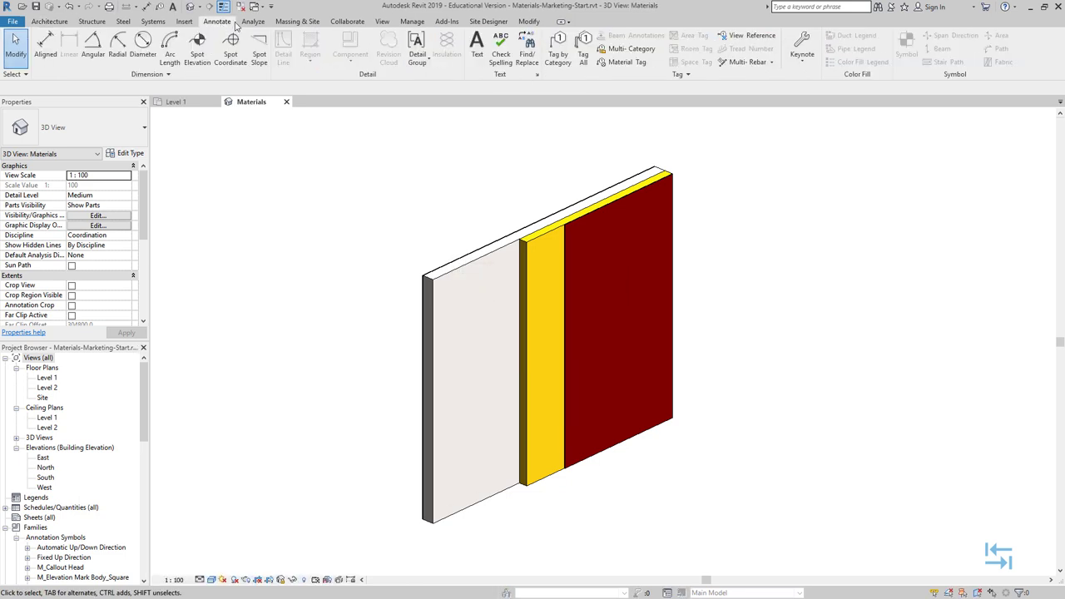
pyautogui.click(620, 64)
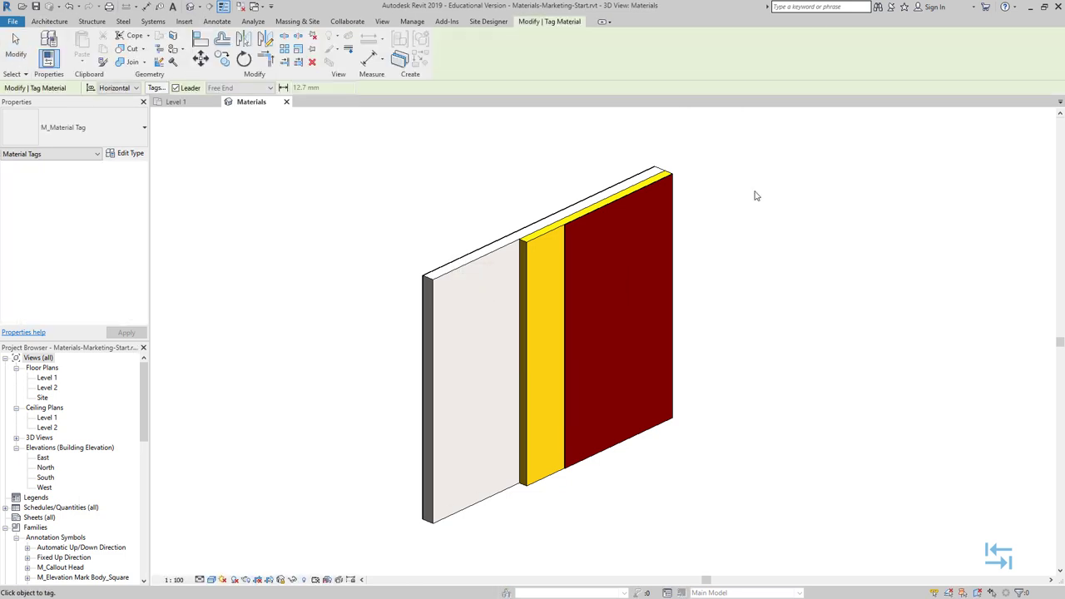
pyautogui.click(640, 298)
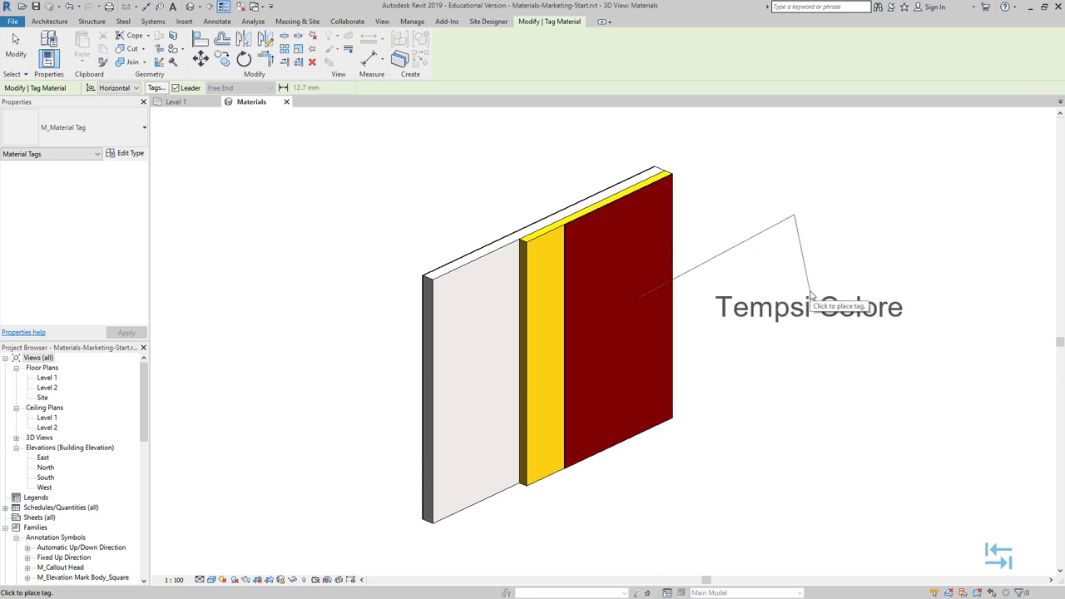
pyautogui.click(812, 223)
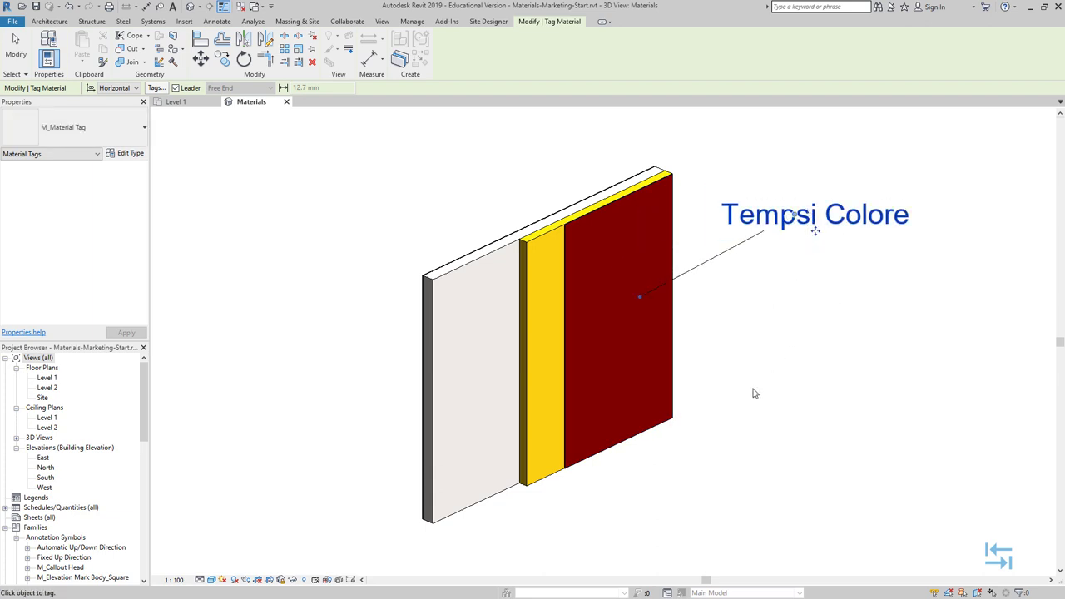
pyautogui.click(539, 250)
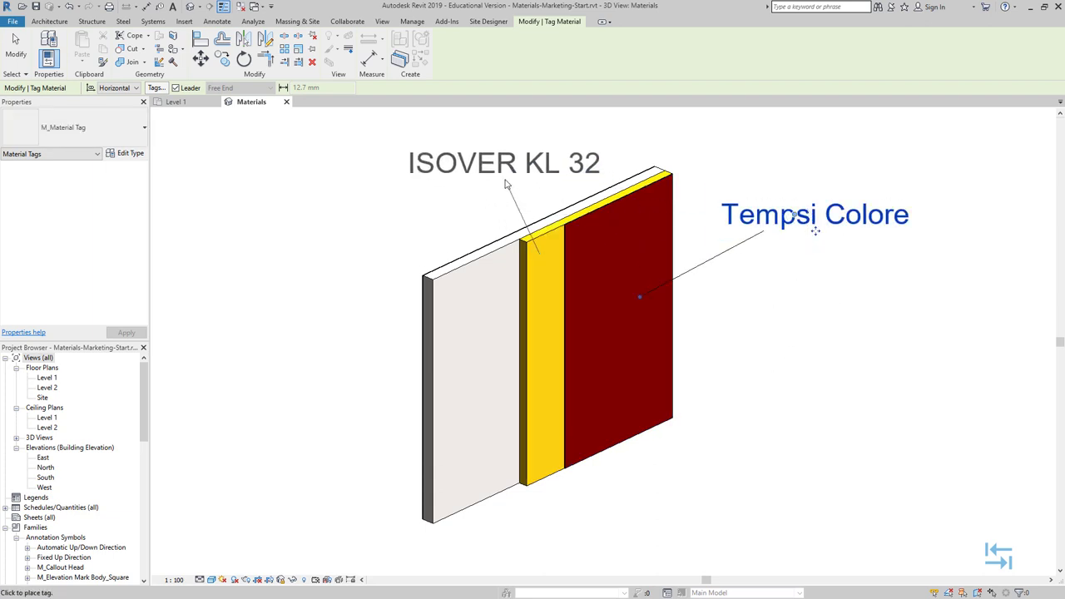
pyautogui.click(438, 172)
pyautogui.click(481, 316)
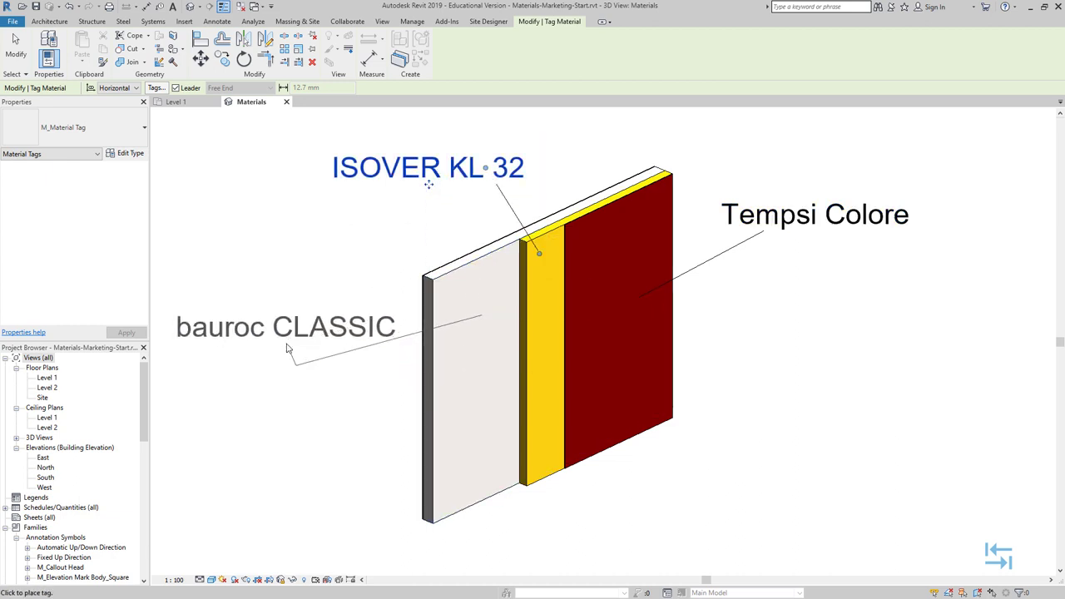
pyautogui.click(280, 377)
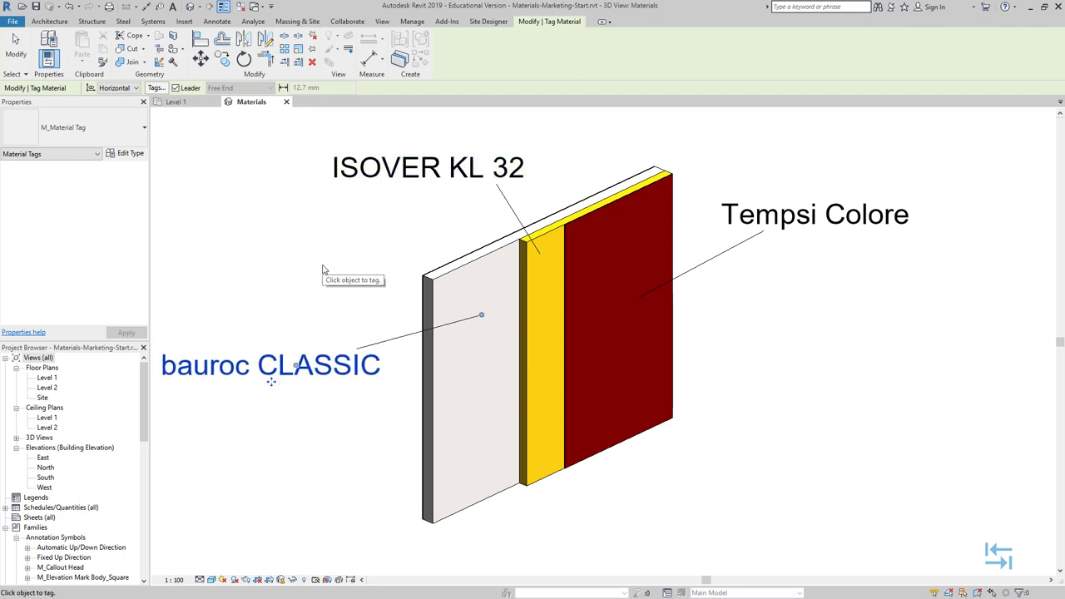
# - Set the Materials 3D view's scale to 1:50
pyautogui.moveTo(325, 271); pyautogui.dragTo(375, 266, button='middle')
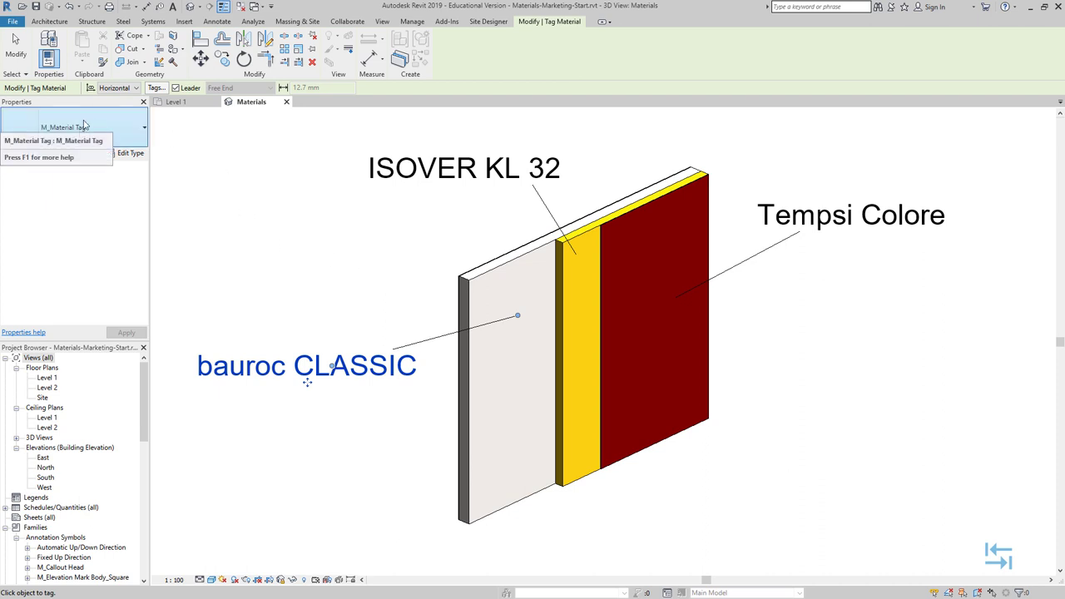
pyautogui.click(174, 580)
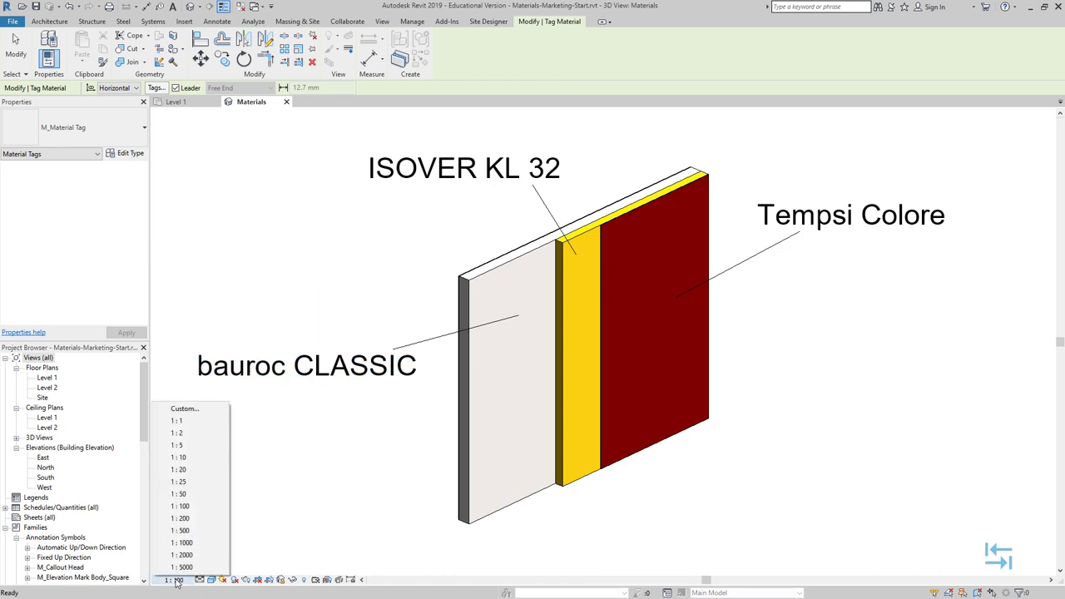
pyautogui.click(179, 495)
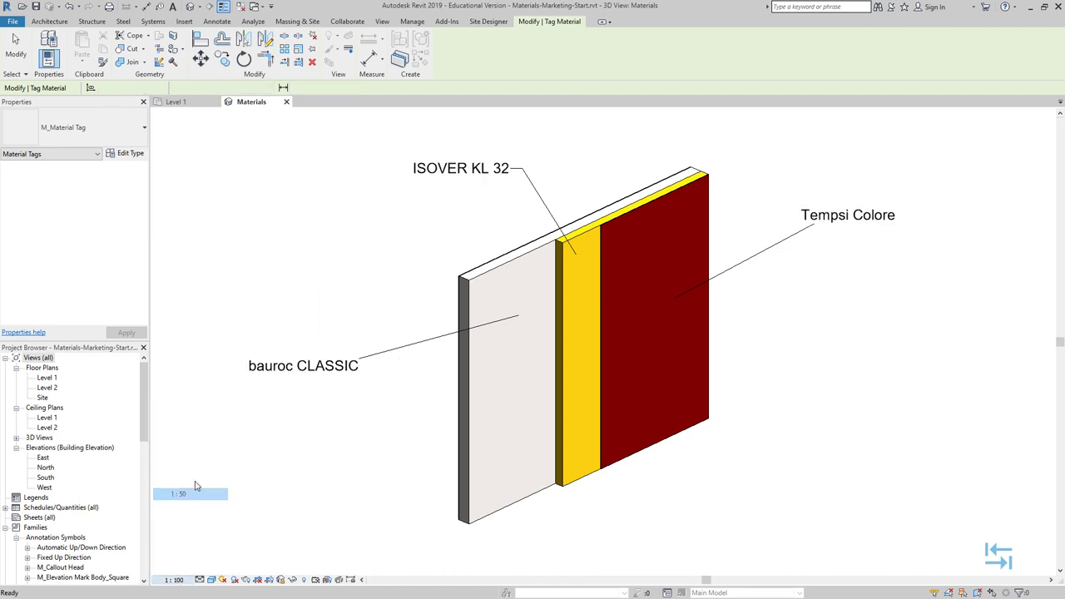
# - Tag the red outer part with the M_Material Tag Fire type, then delete that tag
pyautogui.click(71, 127)
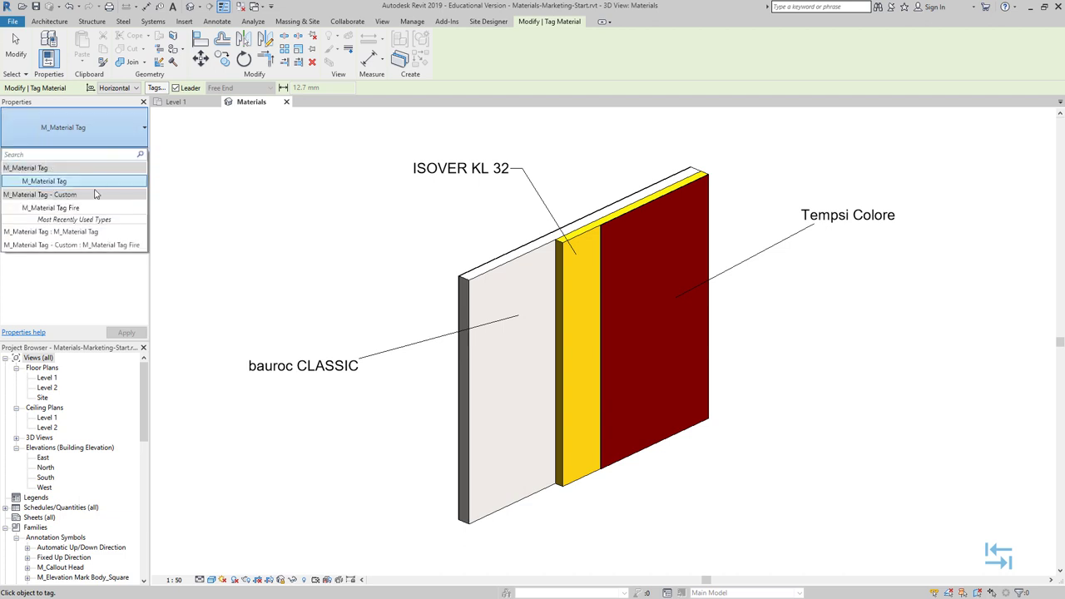
pyautogui.click(58, 209)
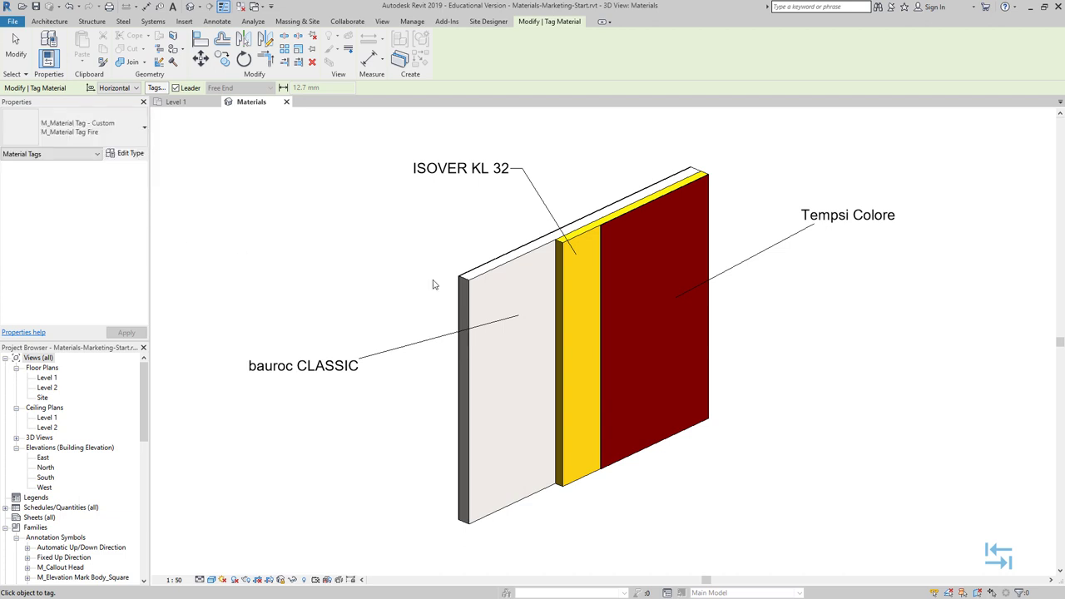
pyautogui.click(679, 403)
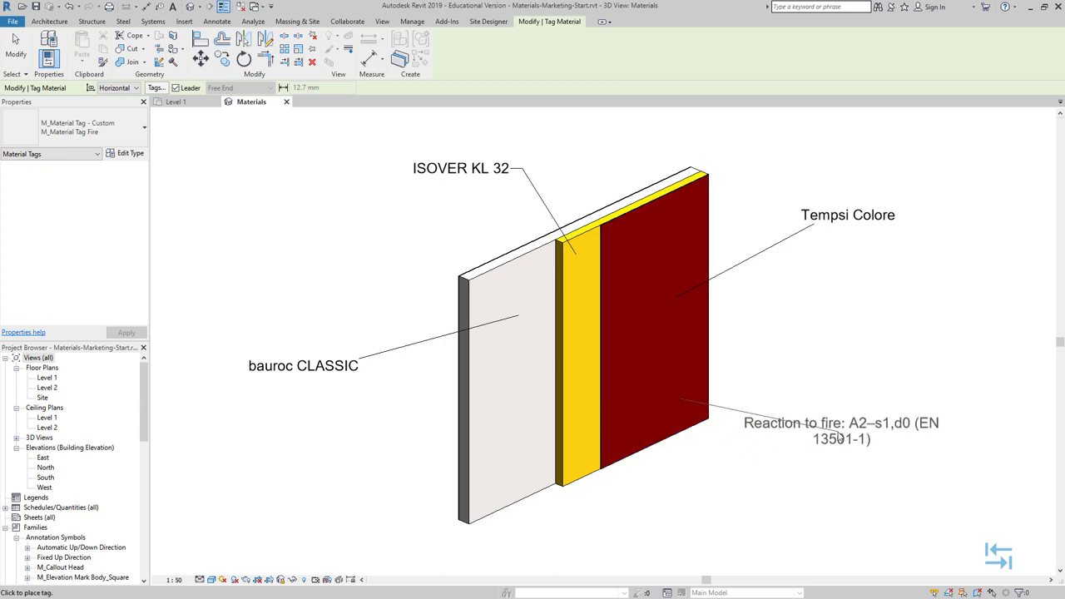
pyautogui.click(847, 437)
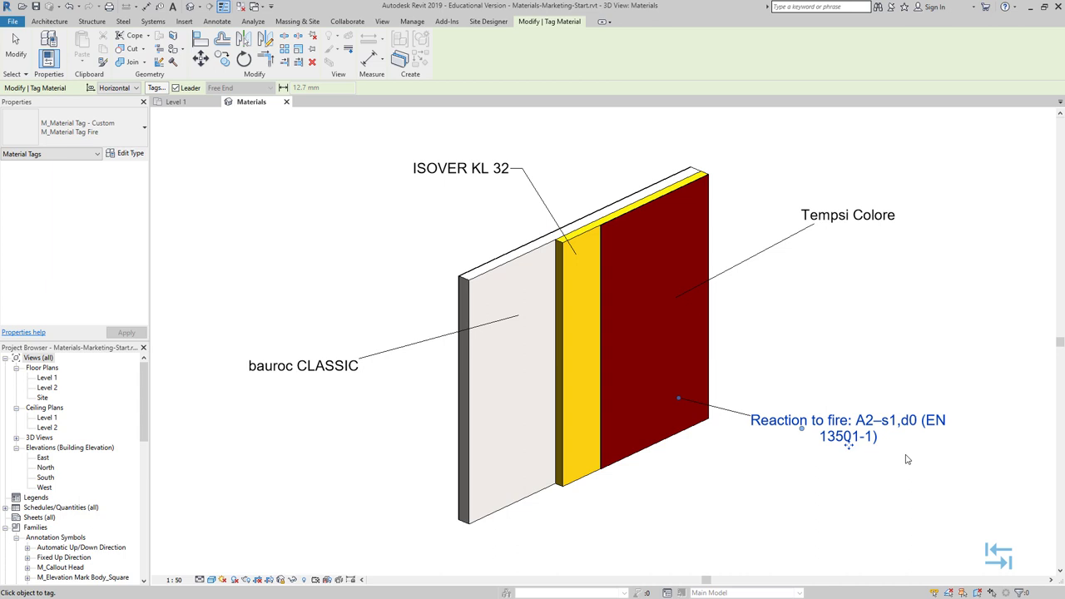
pyautogui.press('Escape')
pyautogui.press('Escape')
pyautogui.click(845, 432)
pyautogui.press('Delete')
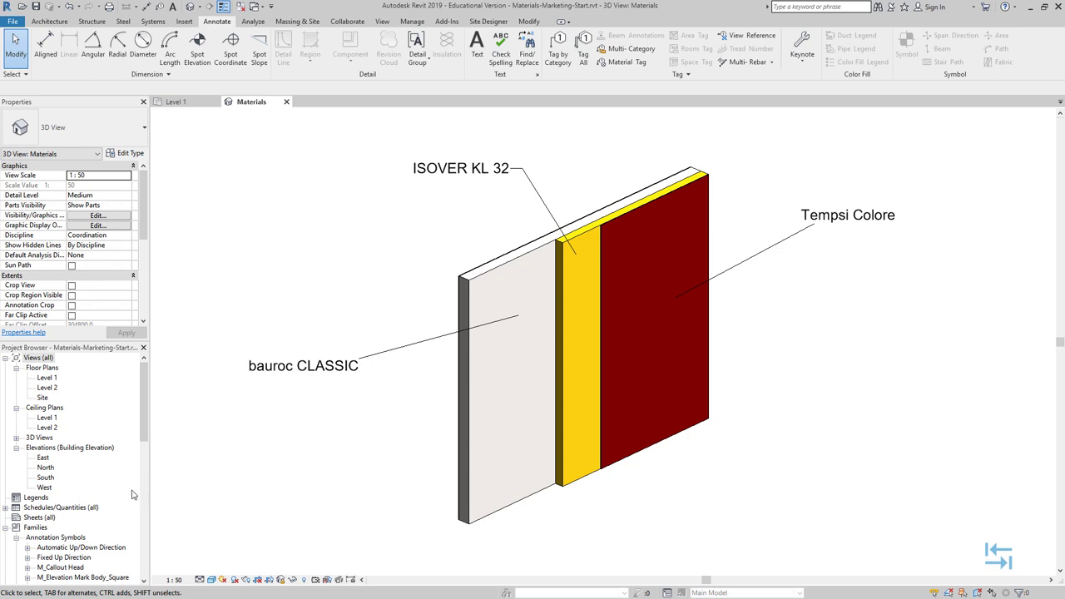
# - Open the Wall materials schedule and copy the material URL of bauroc CLASSIC
pyautogui.click(5, 508)
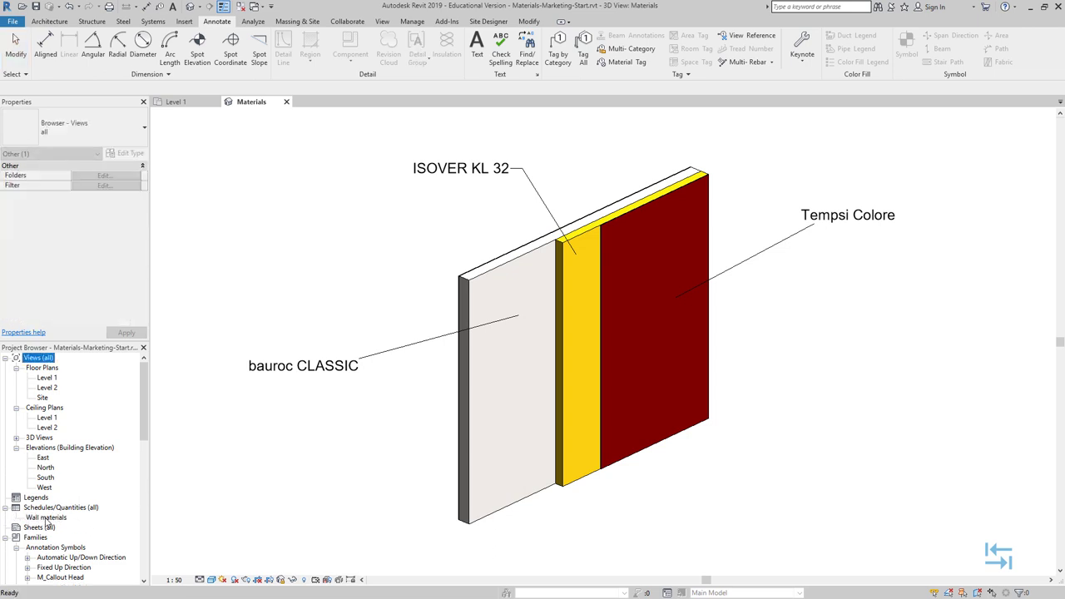
pyautogui.doubleClick(49, 522)
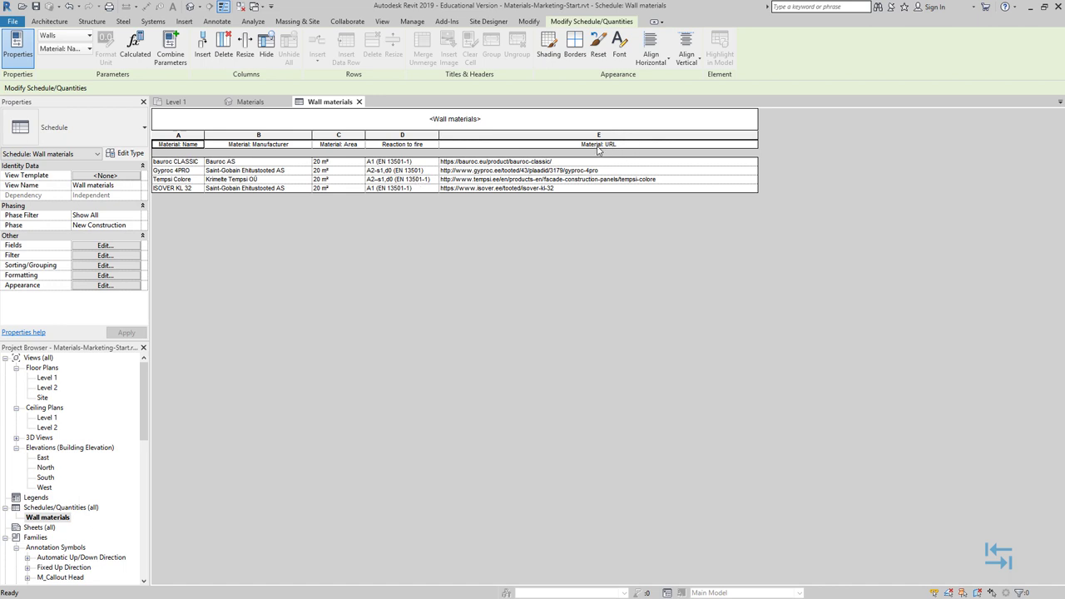
pyautogui.click(566, 161)
pyautogui.click(571, 161)
pyautogui.hotkey('ctrl', 'c')
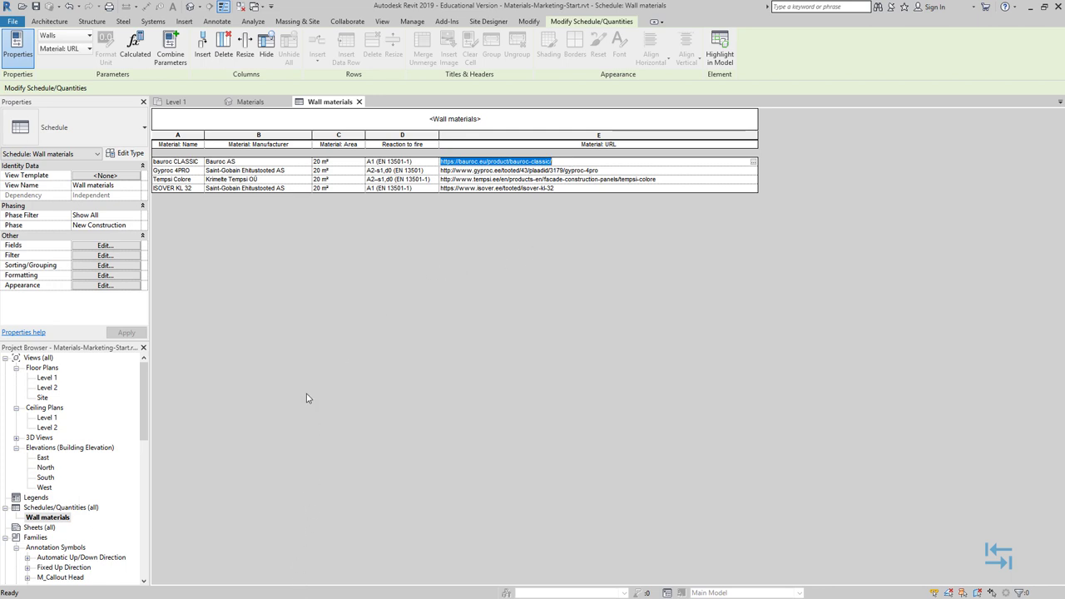
# - Switch to Chrome, view the bauroc CLASSIC product page at the copied web address, and return to Revit
pyautogui.press('super')
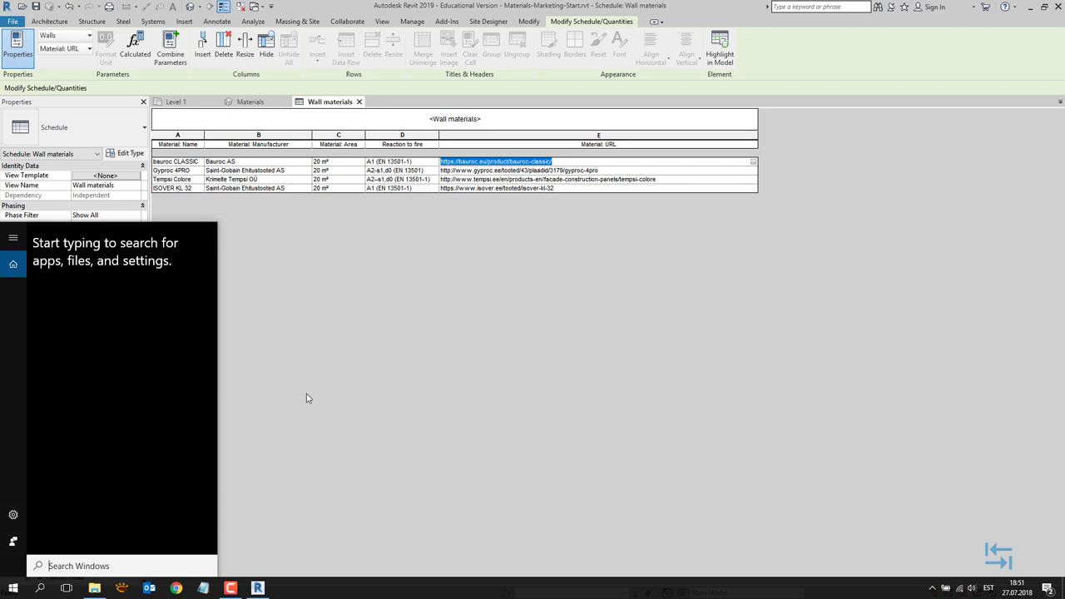
pyautogui.write('chrome')
pyautogui.press('Return')
pyautogui.hotkey('ctrl', 'v')
pyautogui.press('Return')
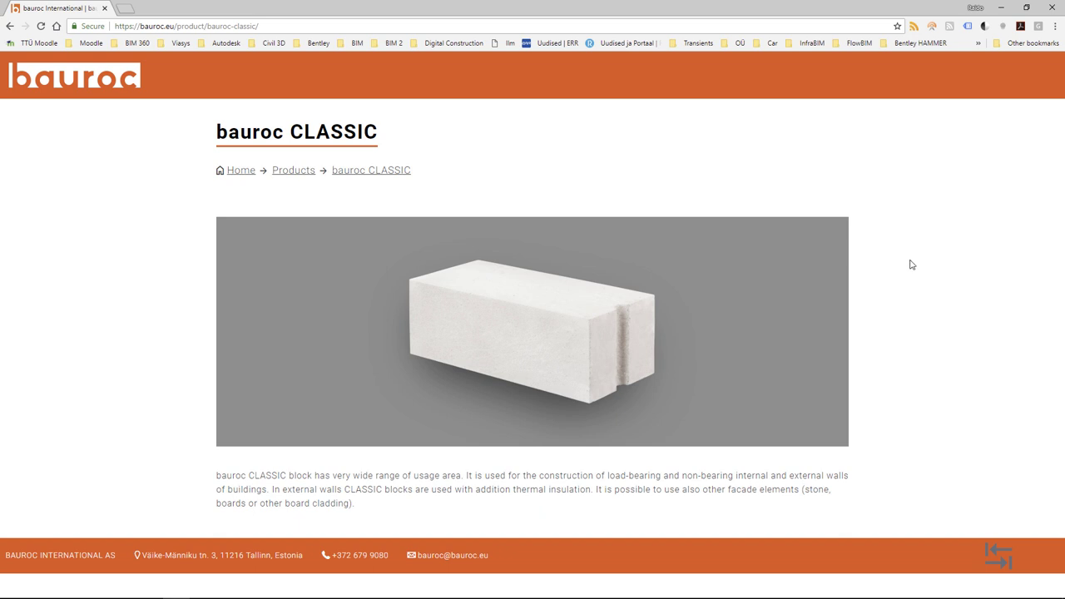
pyautogui.click(1003, 10)
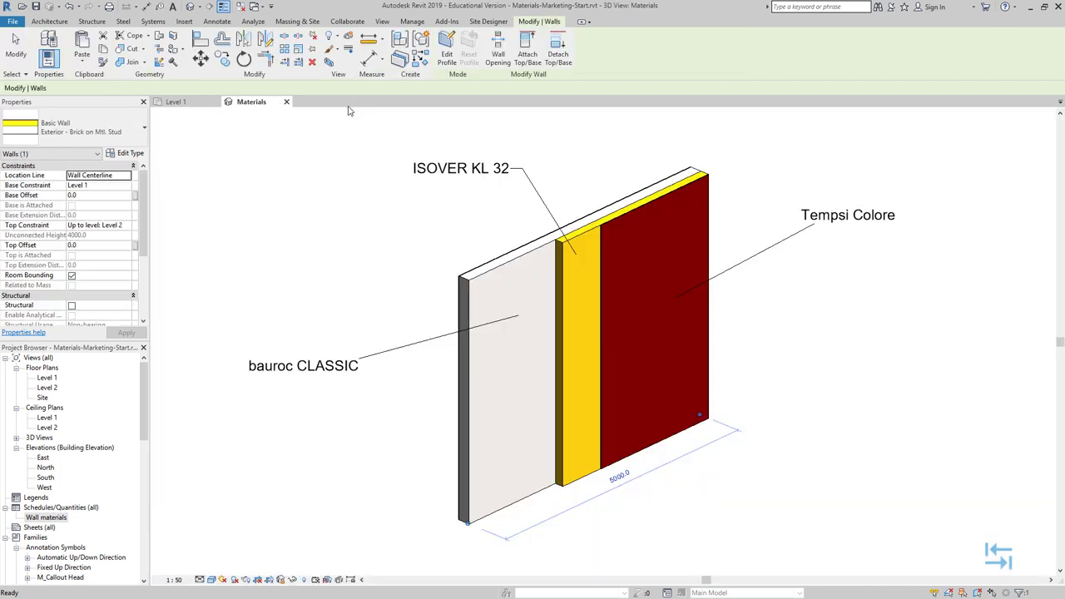
# - Open the Material Browser in the Construction-Material-Library-for-EU_ENG project and search the materials for "eps 50mm"
pyautogui.click(292, 246)
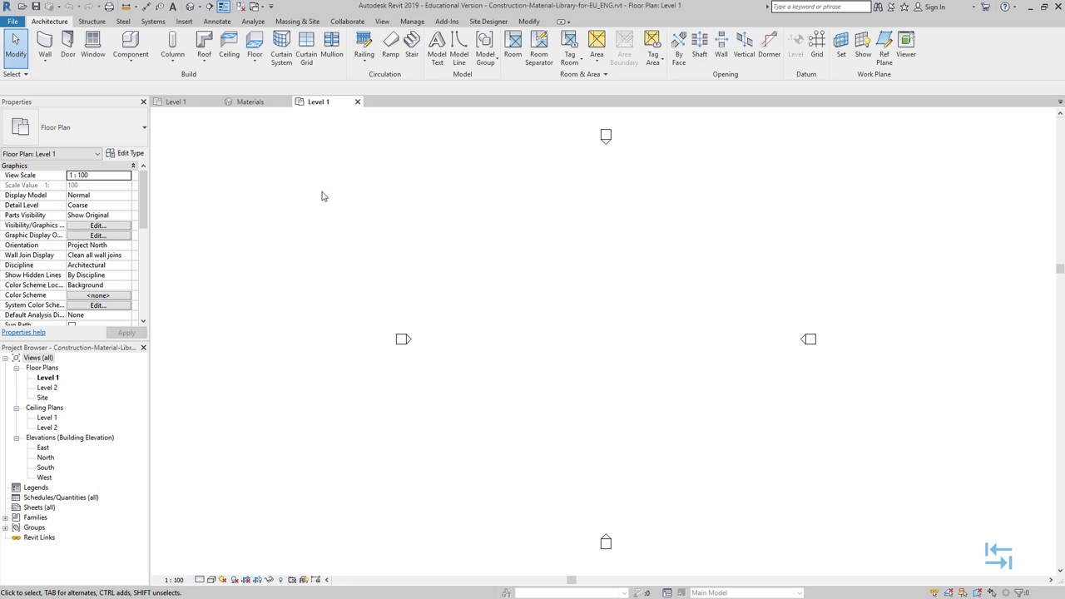
pyautogui.click(412, 23)
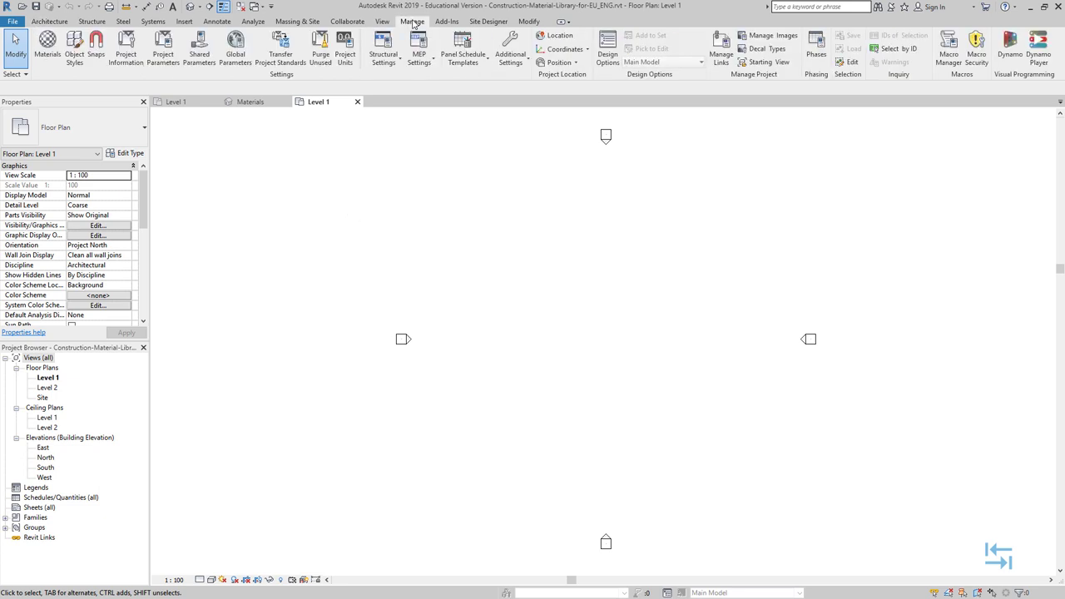
pyautogui.click(49, 48)
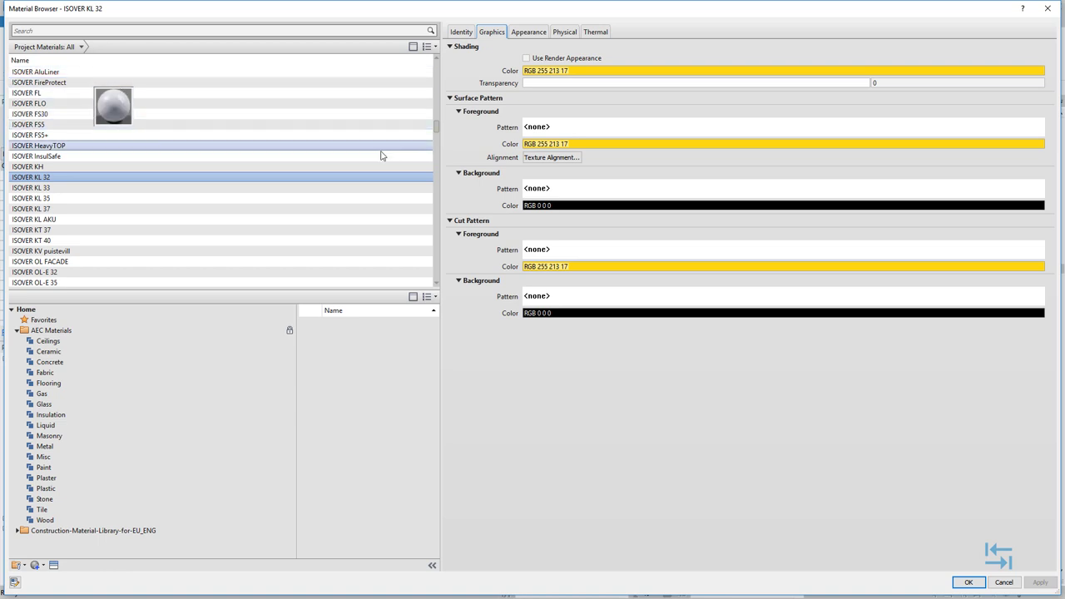
pyautogui.moveTo(437, 129); pyautogui.dragTo(437, 63)
pyautogui.click(188, 31)
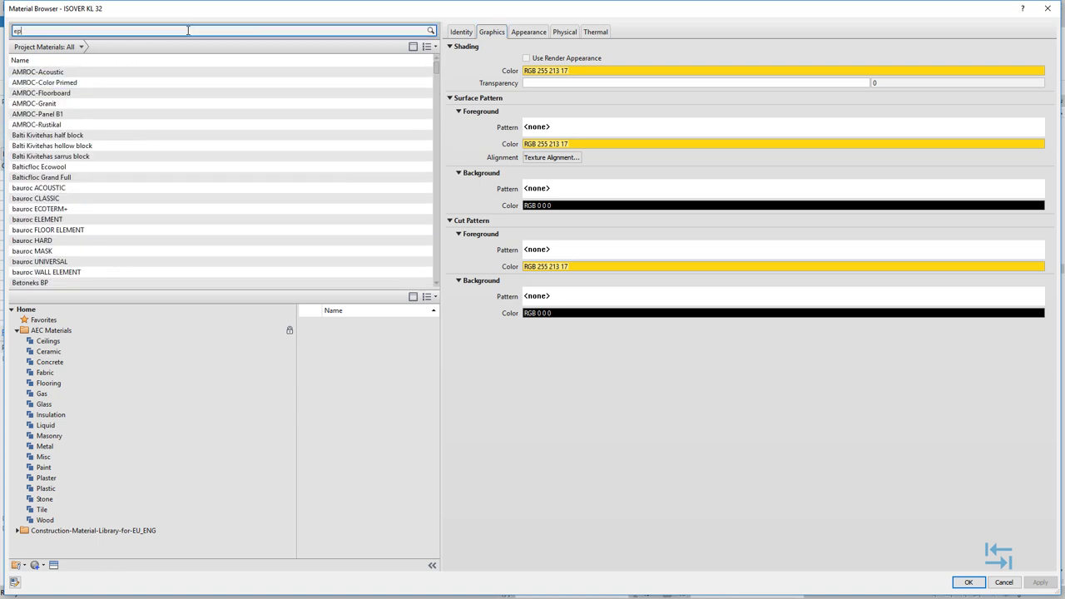
pyautogui.write('eps')
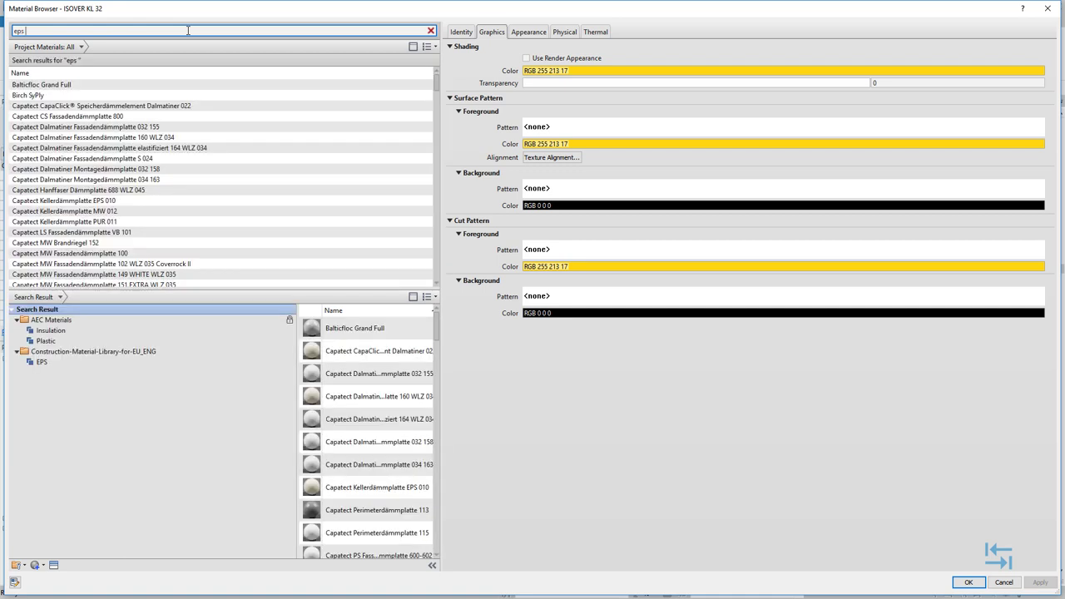
pyautogui.write(' 50mm')
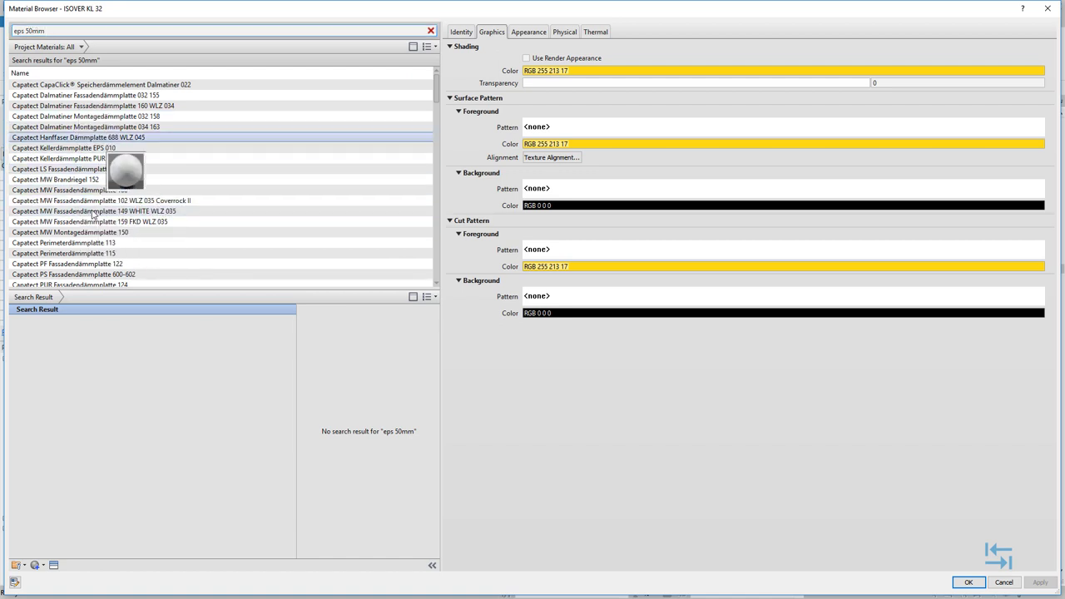
# - Search the library materials by other EPS thicknesses, first "eps 20mm" and finally "eps 100mm"
pyautogui.doubleClick(26, 31)
pyautogui.write('20mm')
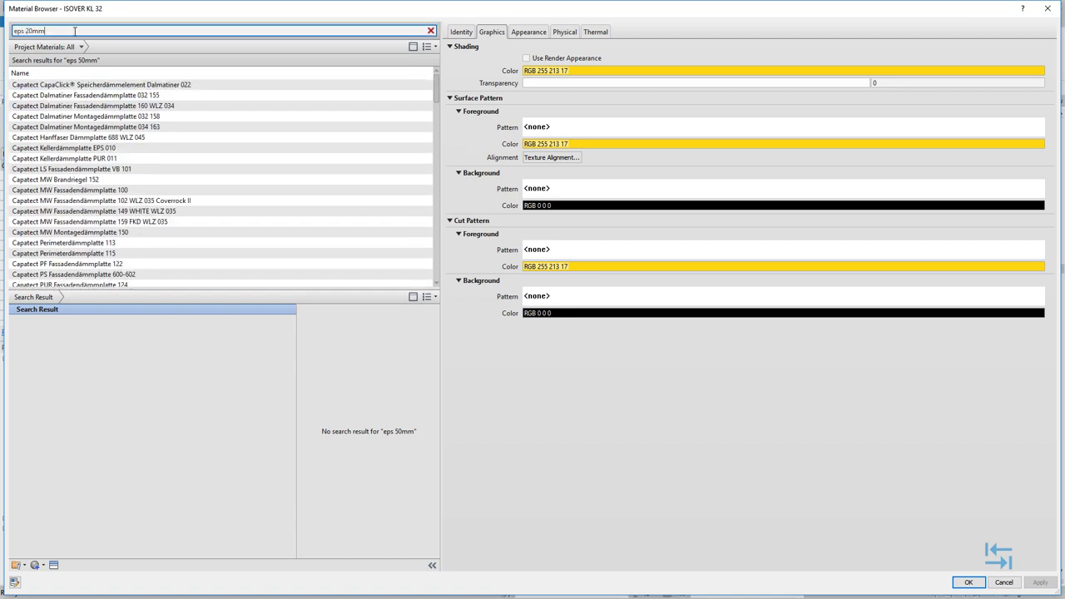
pyautogui.scroll(-4, 233, 160)
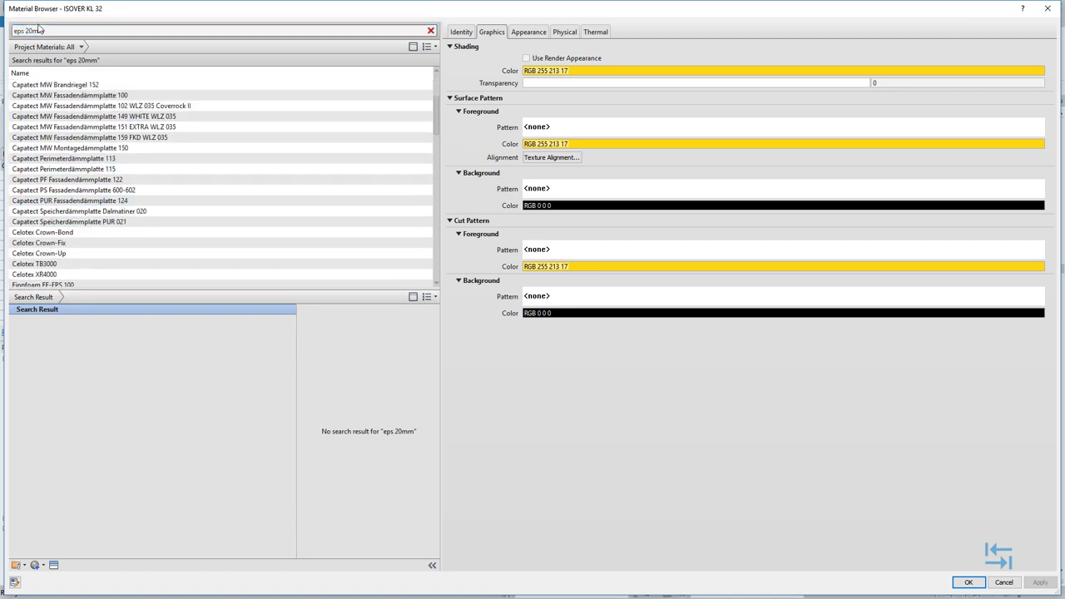
pyautogui.moveTo(26, 30); pyautogui.dragTo(34, 31)
pyautogui.write('10')
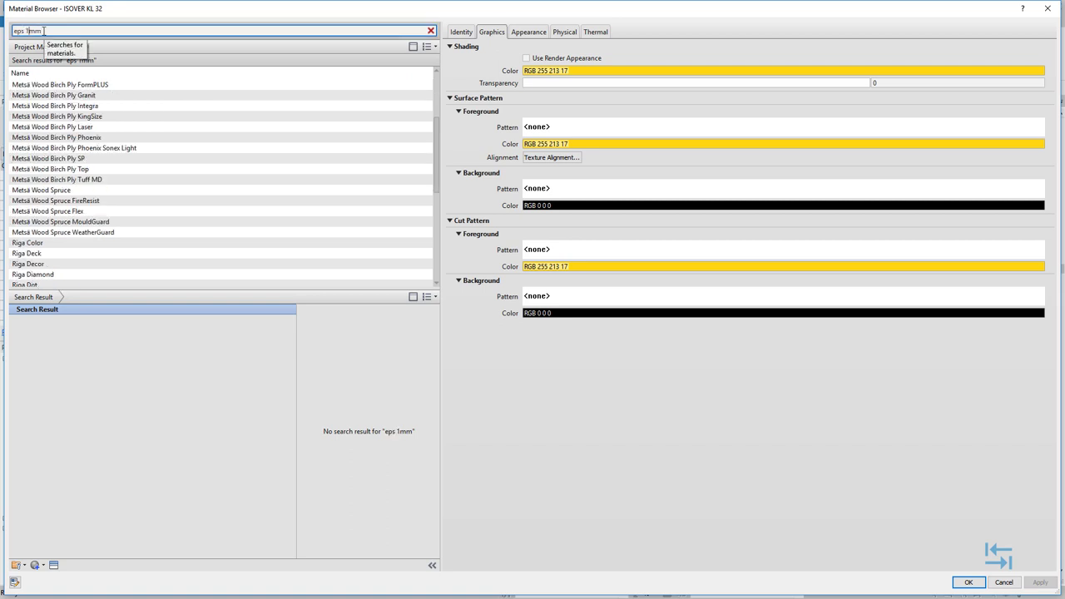
pyautogui.write('0')
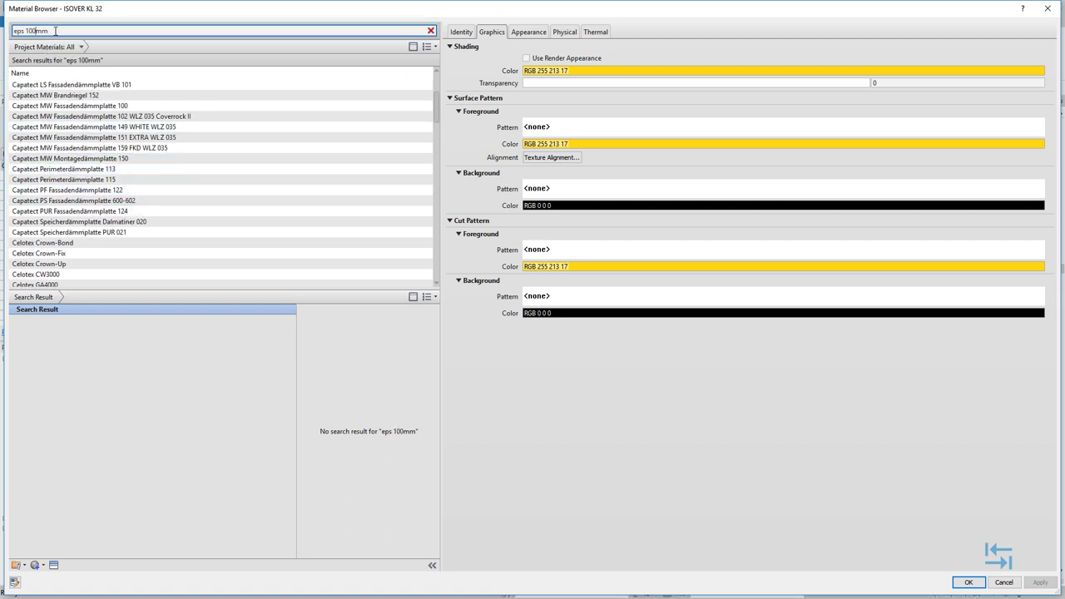
# - Review the identity, physical and thermal information of ISOVER KL 32, and close the Material Browser
pyautogui.click(461, 33)
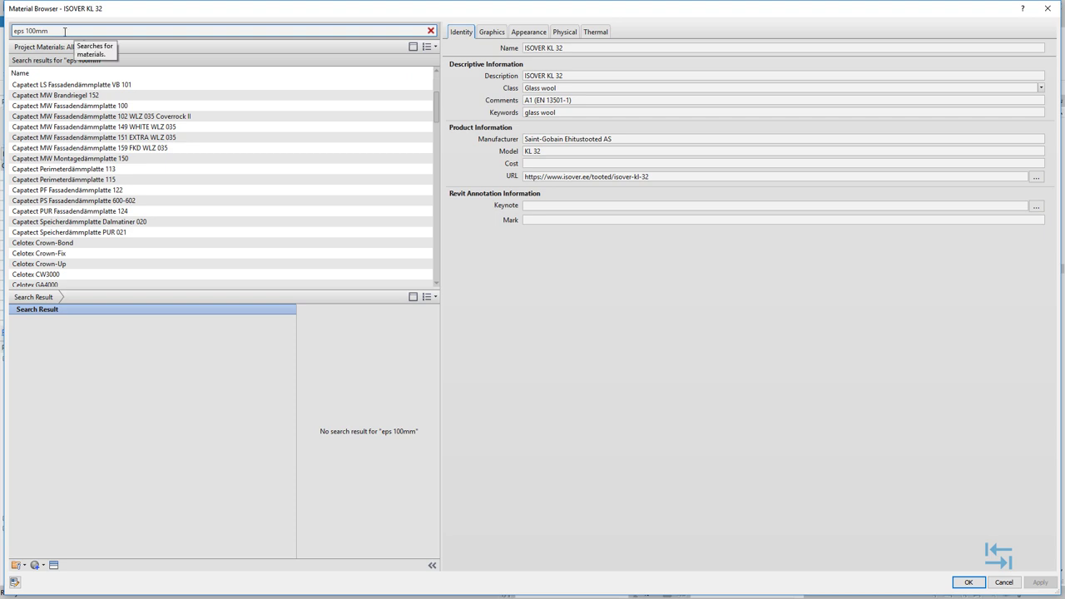
pyautogui.click(567, 34)
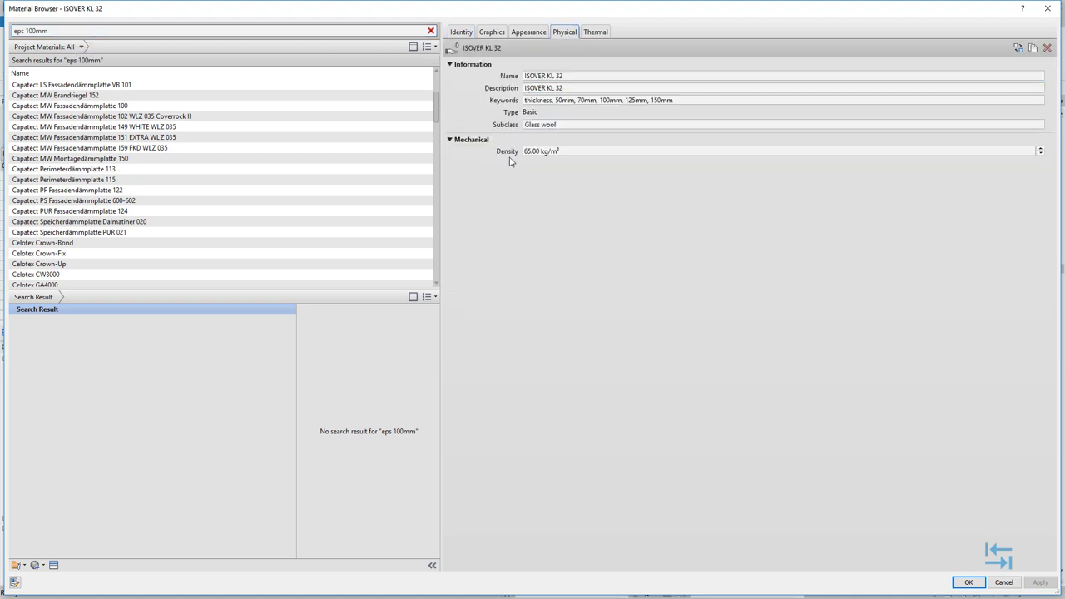
pyautogui.click(595, 33)
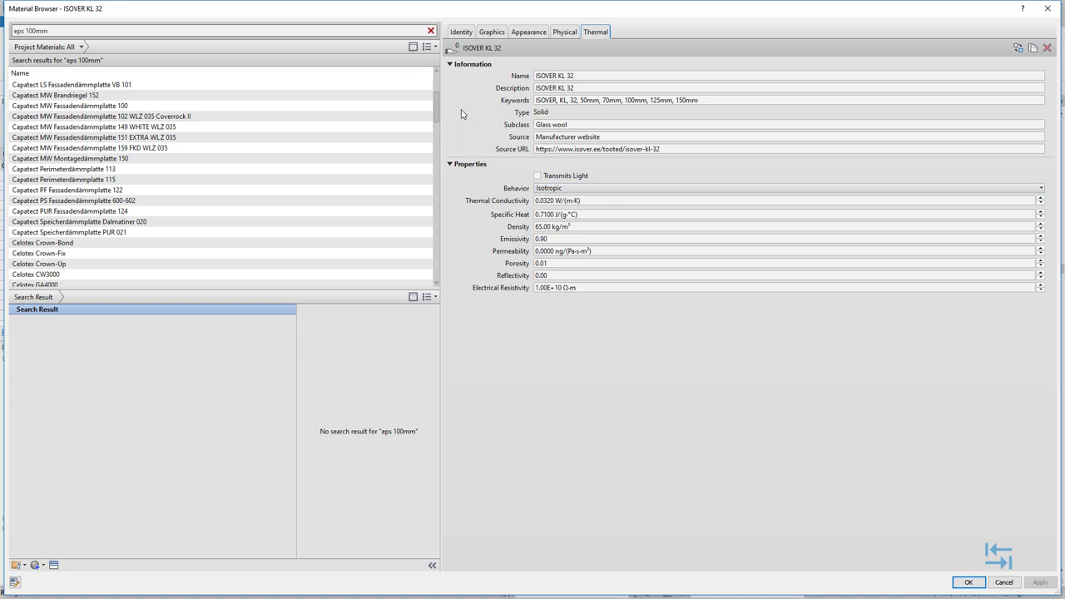
pyautogui.hotkey('ctrl', 'Tab')
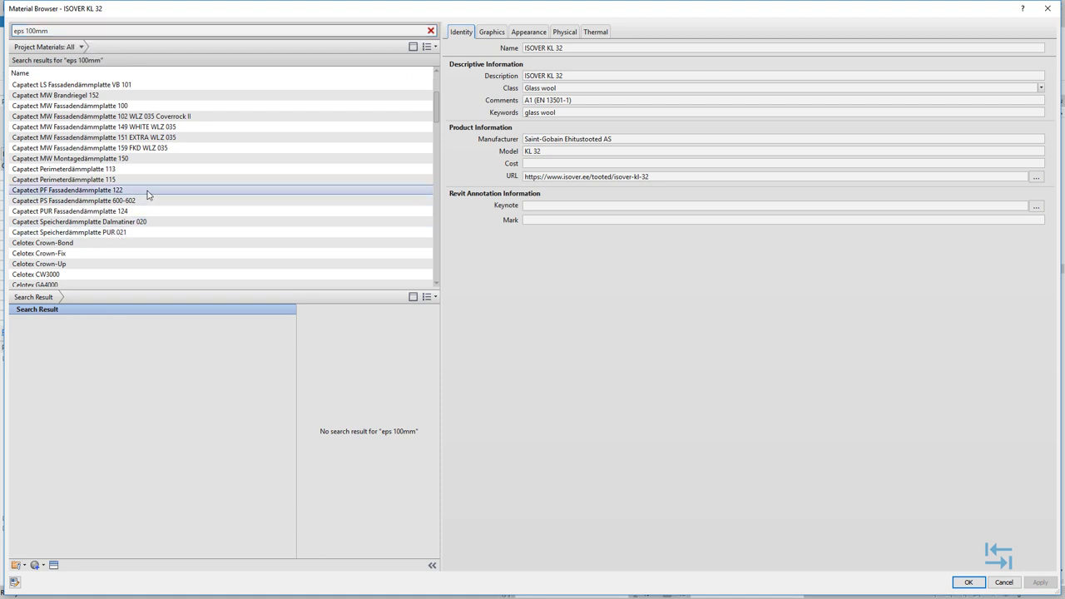
pyautogui.scroll(-1, 100, 266)
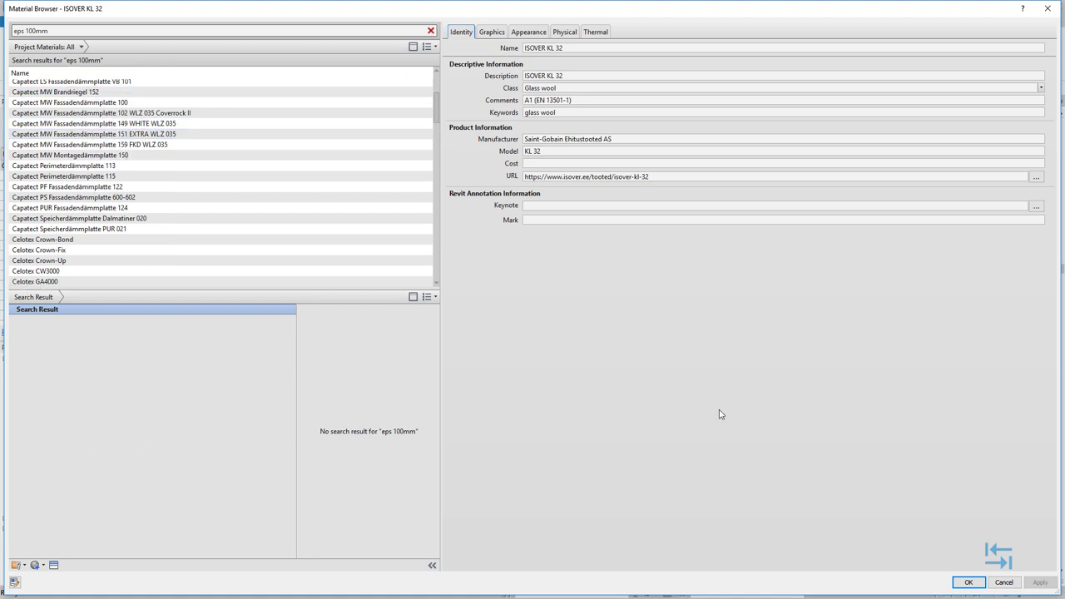
pyautogui.press('Escape')
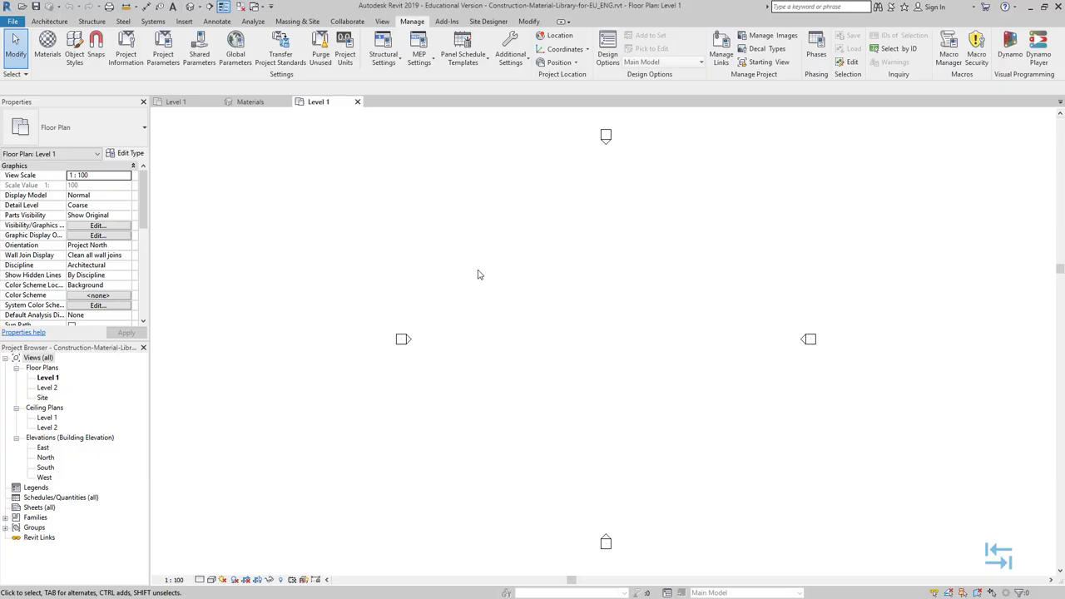